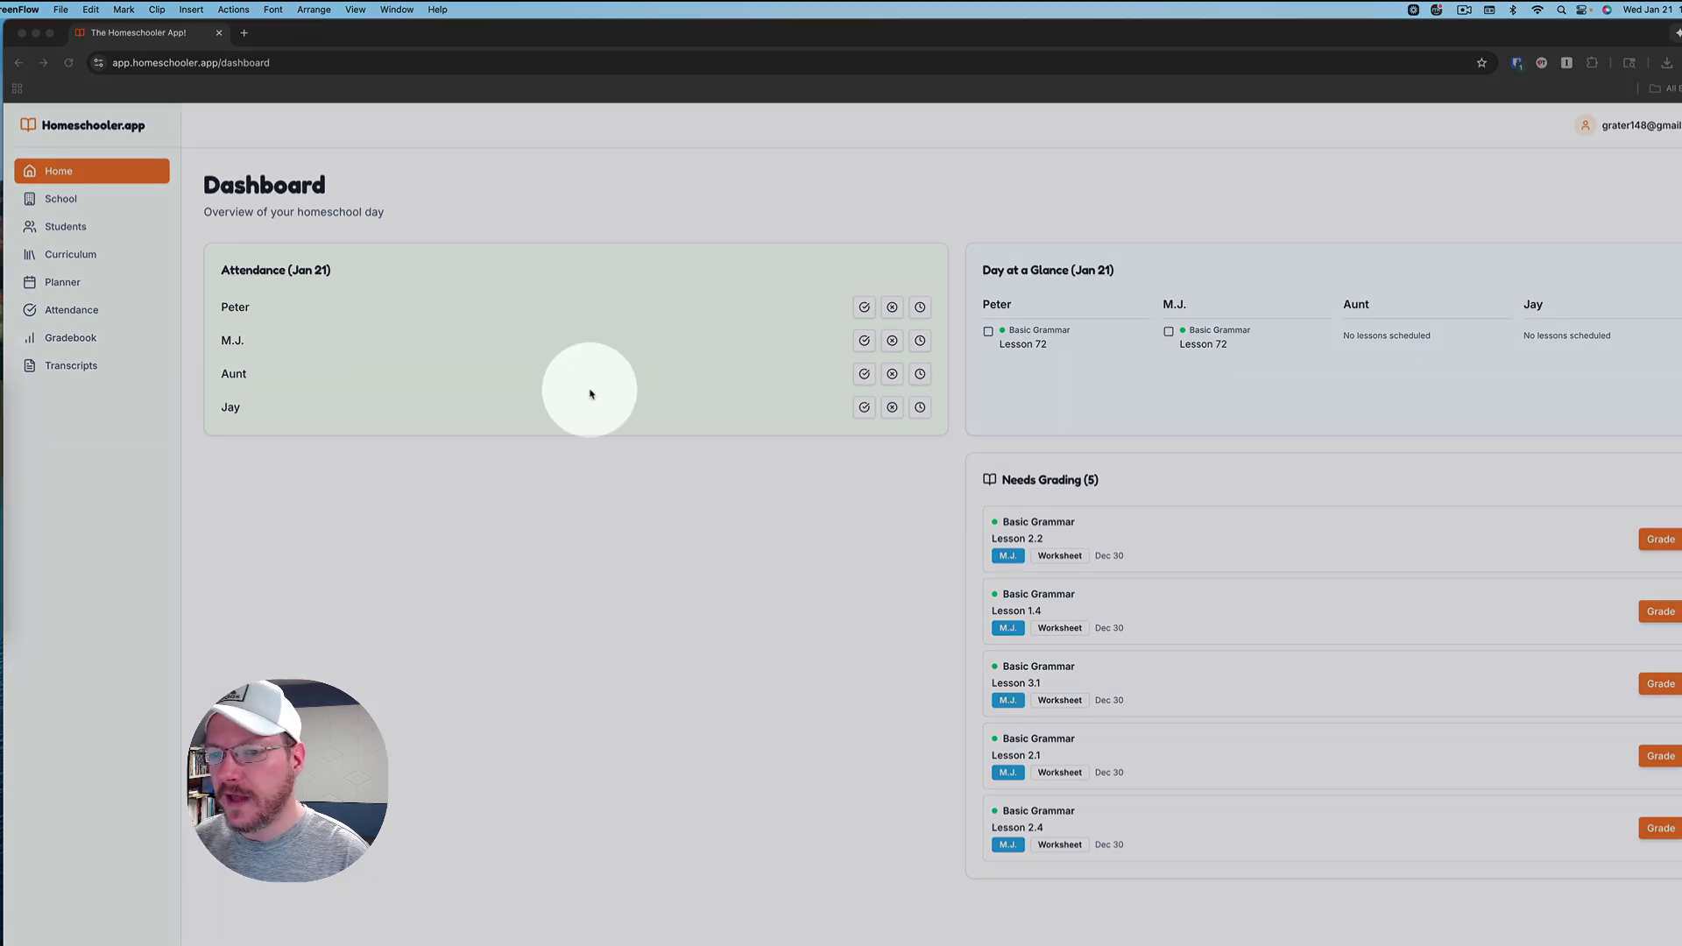
Open attendance tracking and browse the daily entries before and after January 21, 2026, returning to the current day
left_click(87, 312)
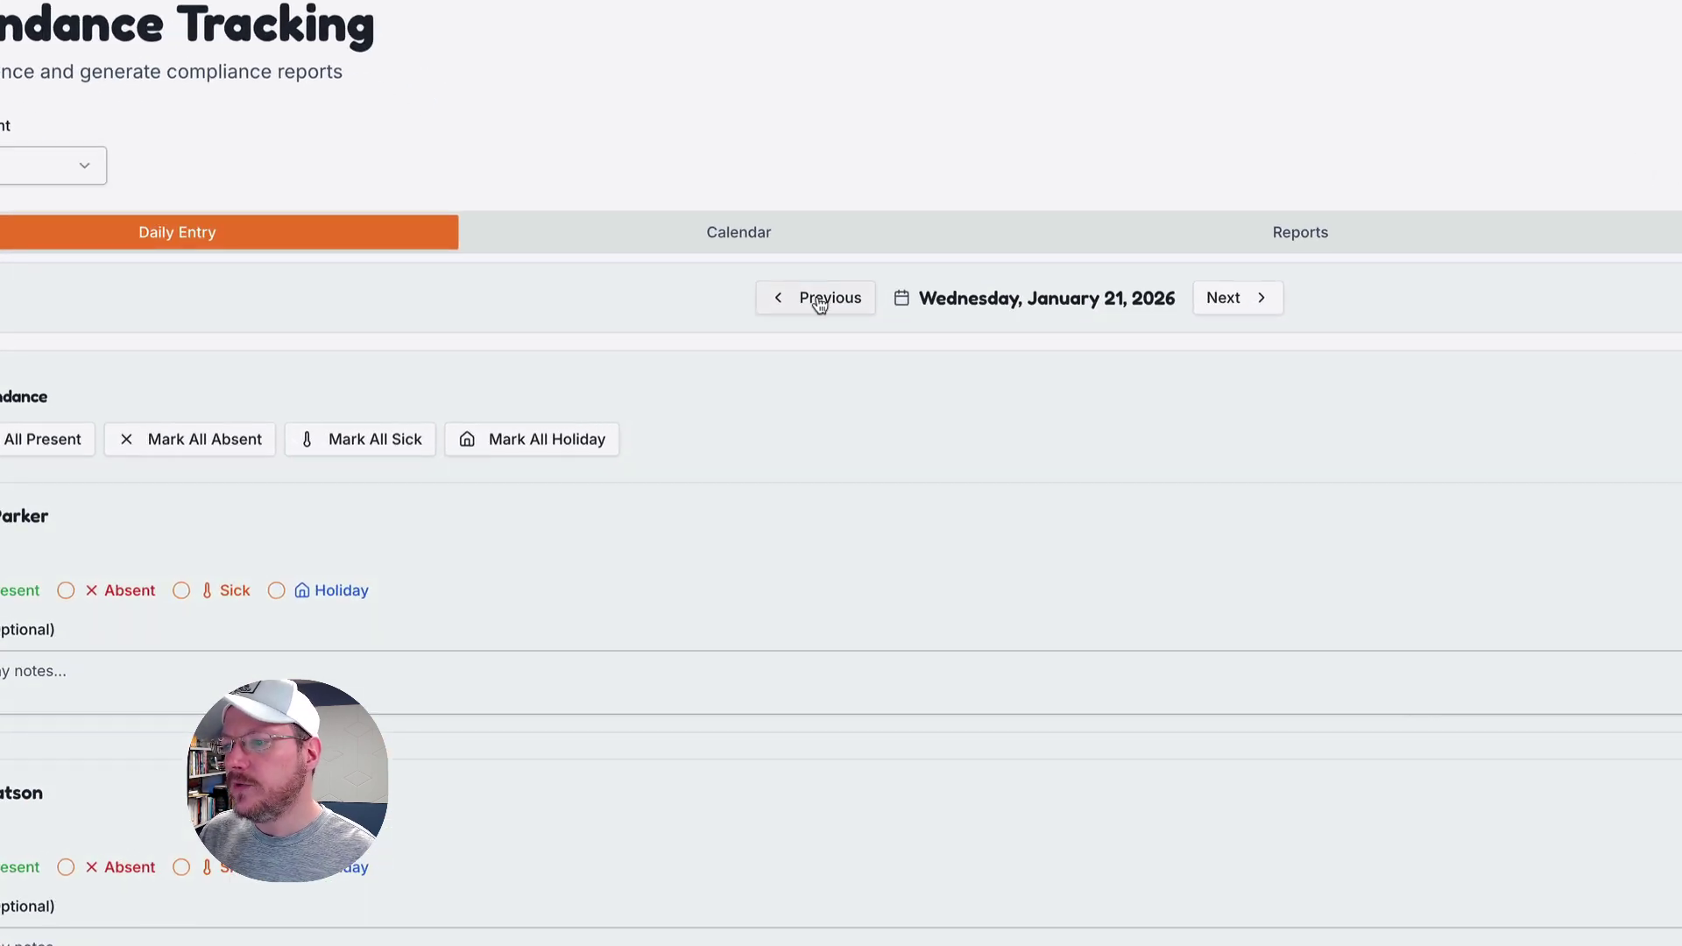
left_click(819, 300)
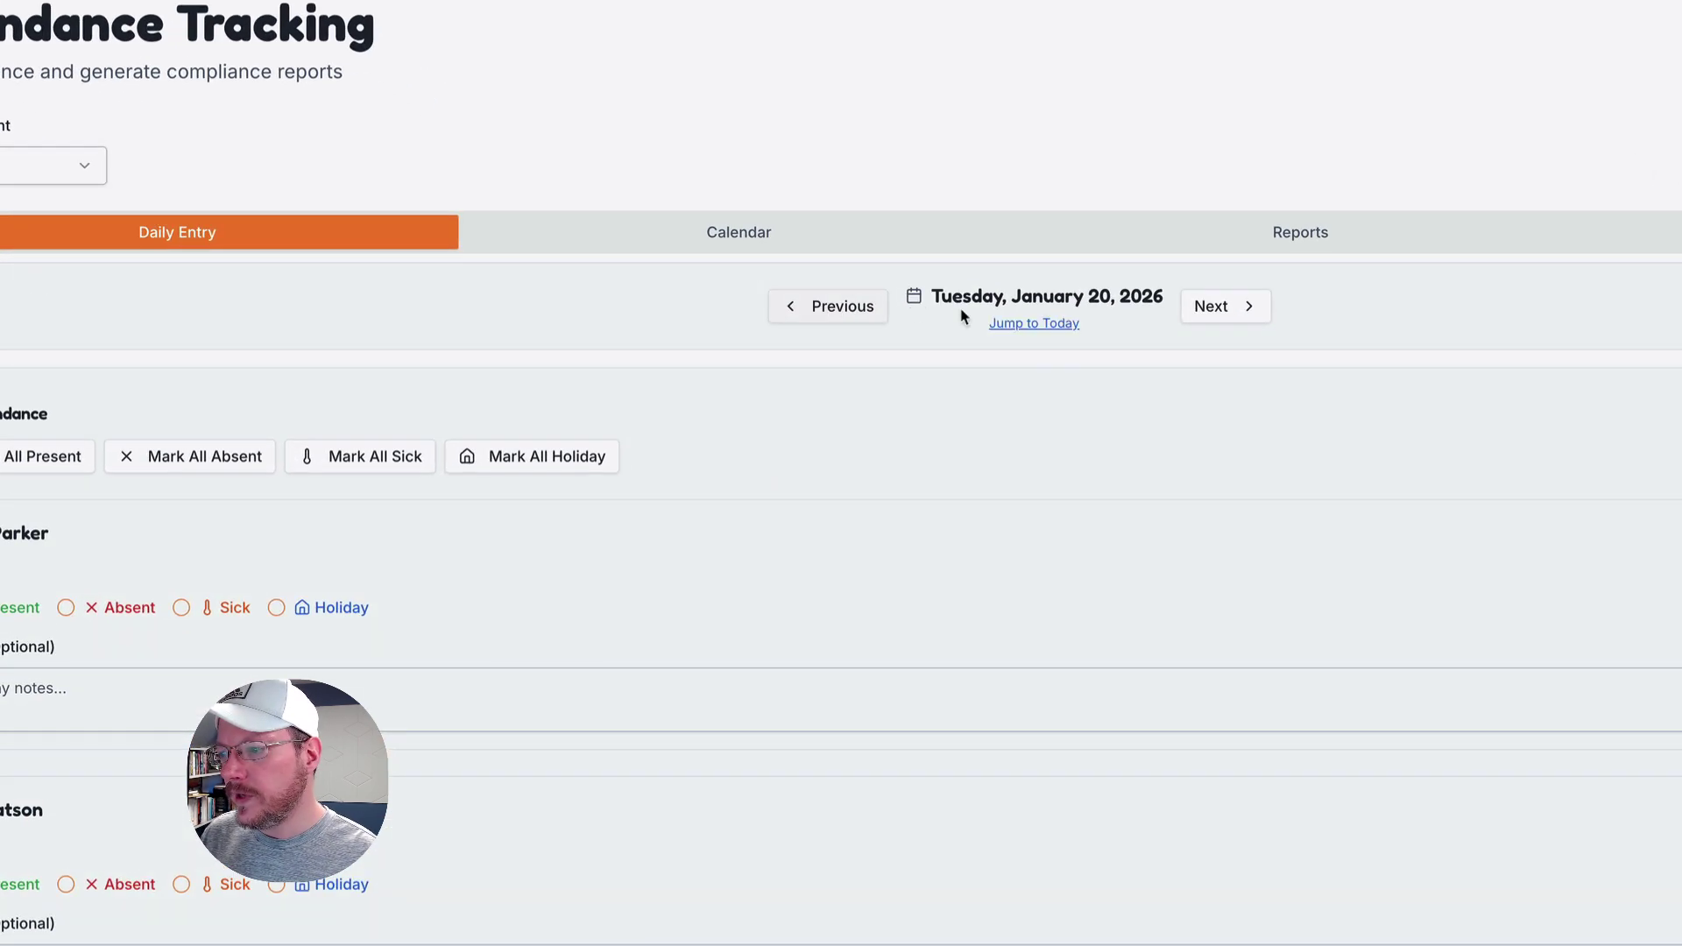
left_click(1216, 309)
left_click(1220, 308)
left_click(1037, 326)
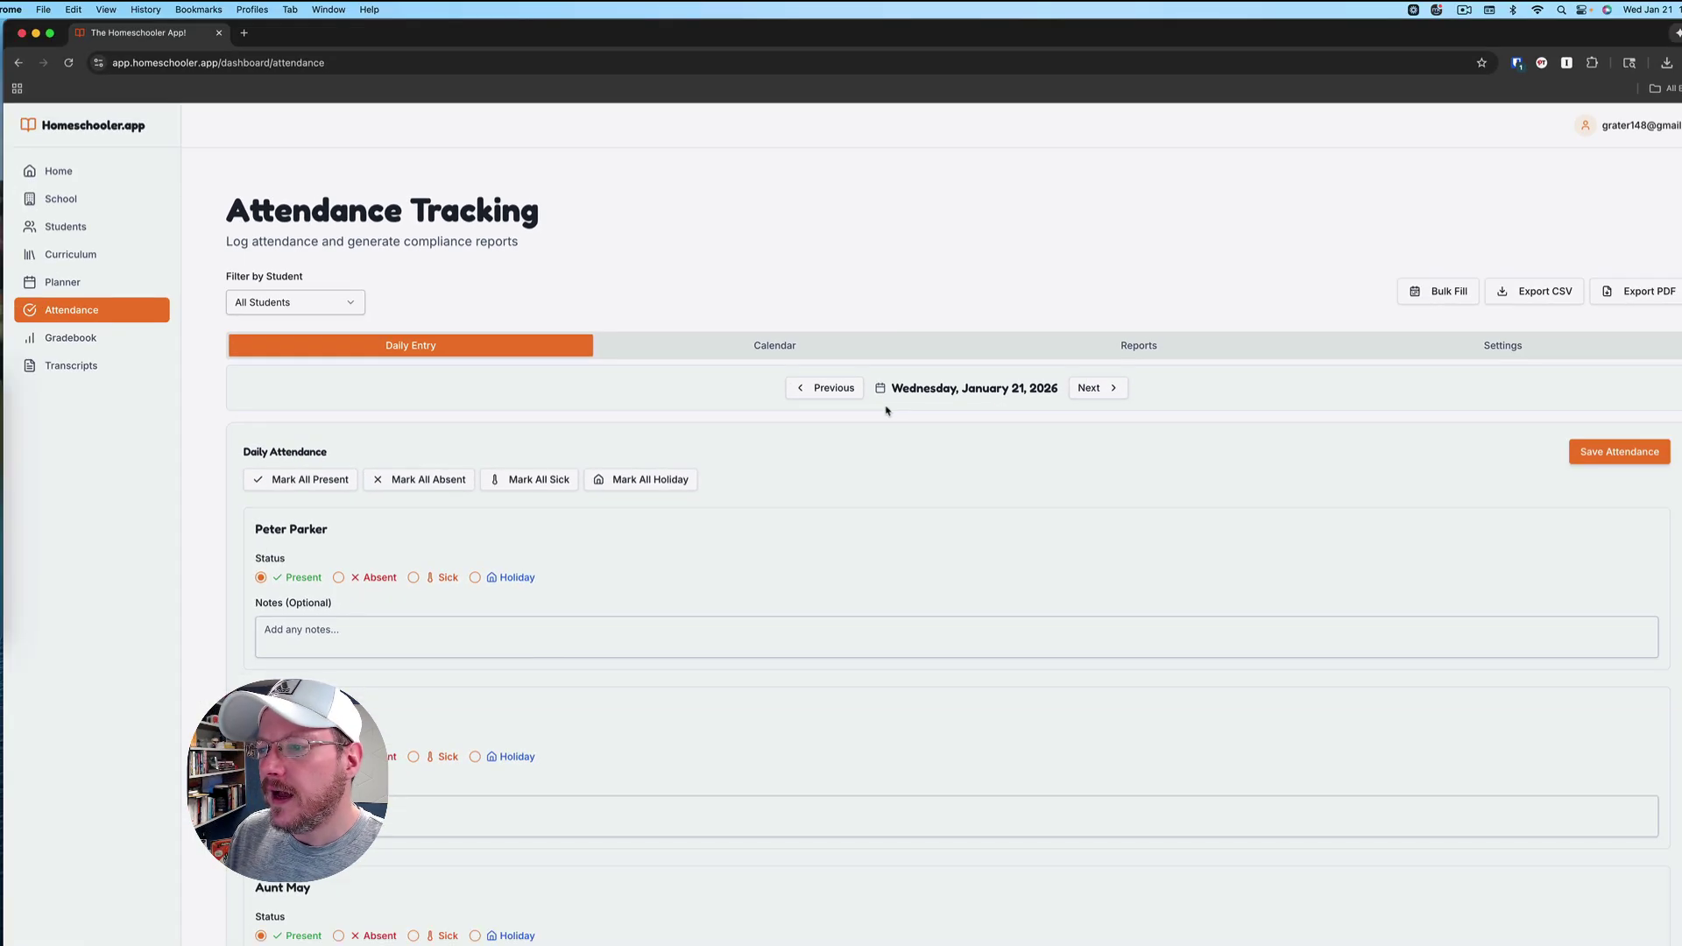
View the January 1, 2026 entry in the attendance calendar and the attendance reports
left_click(751, 348)
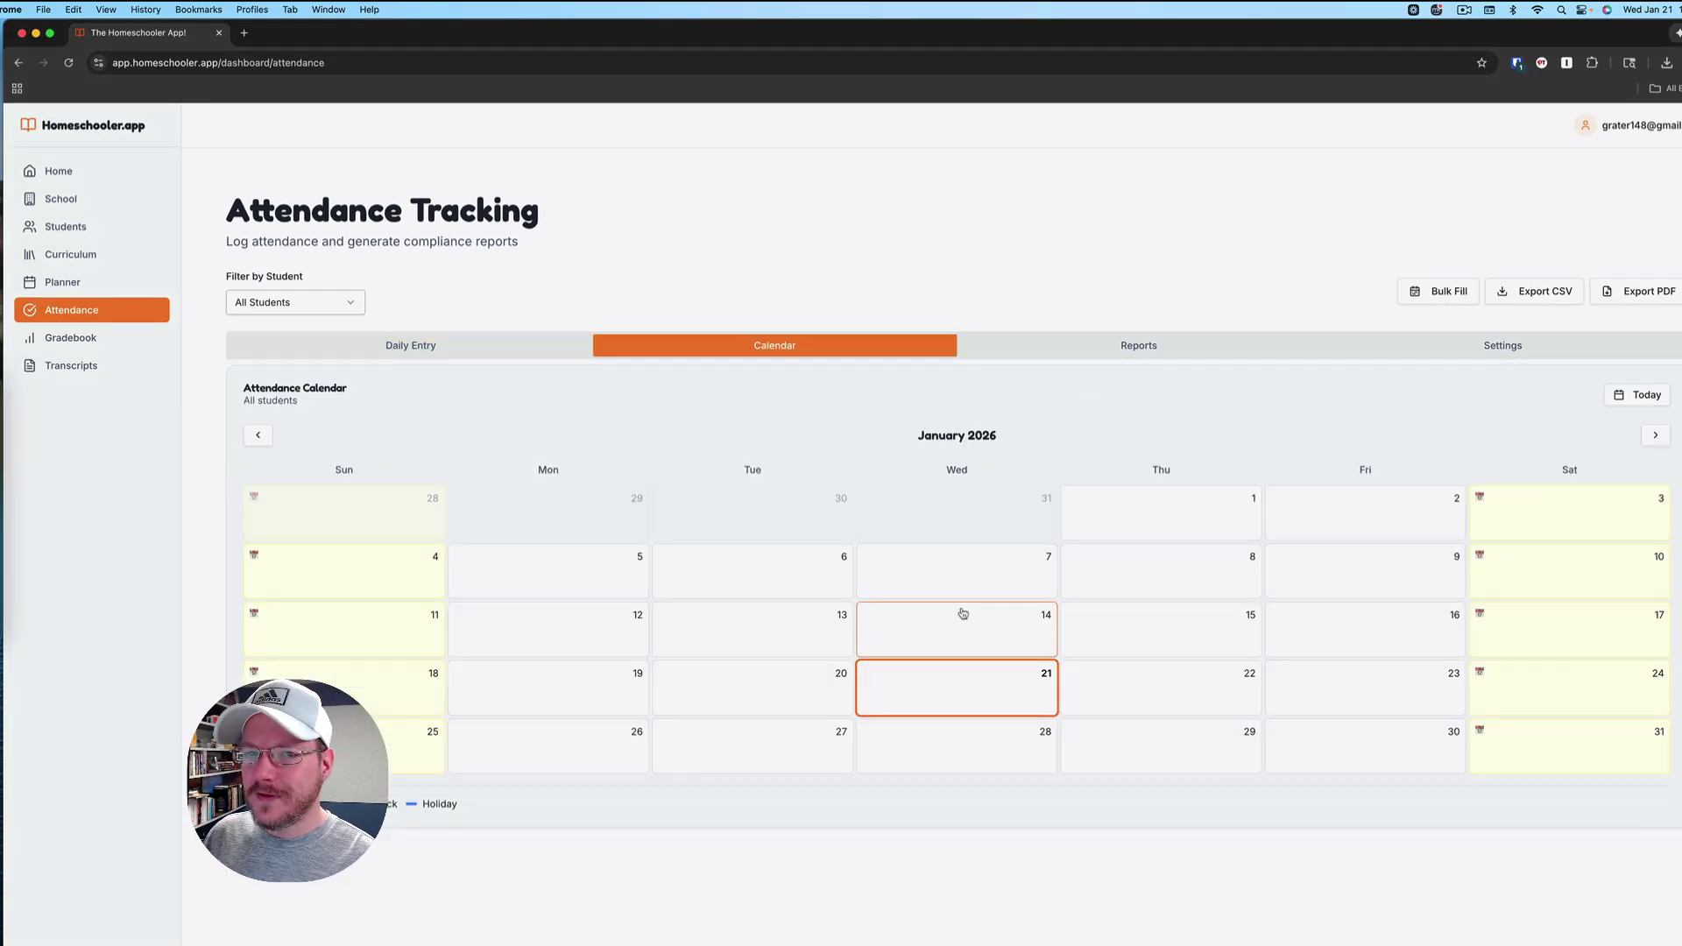
left_click(1139, 523)
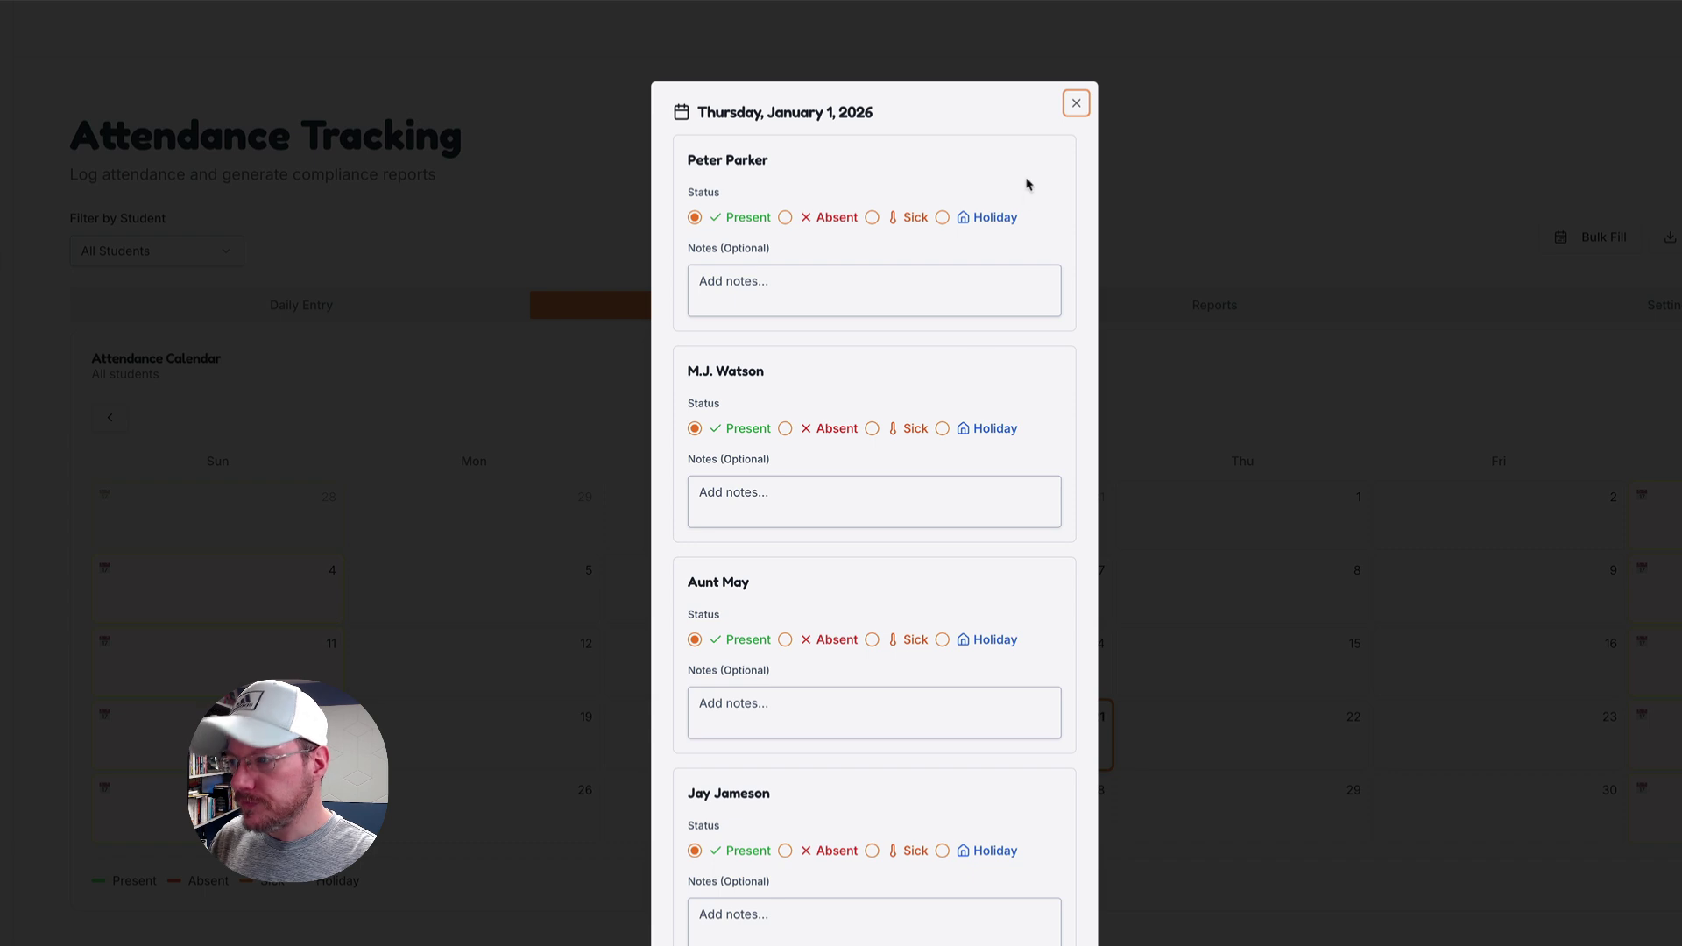
left_click(1076, 103)
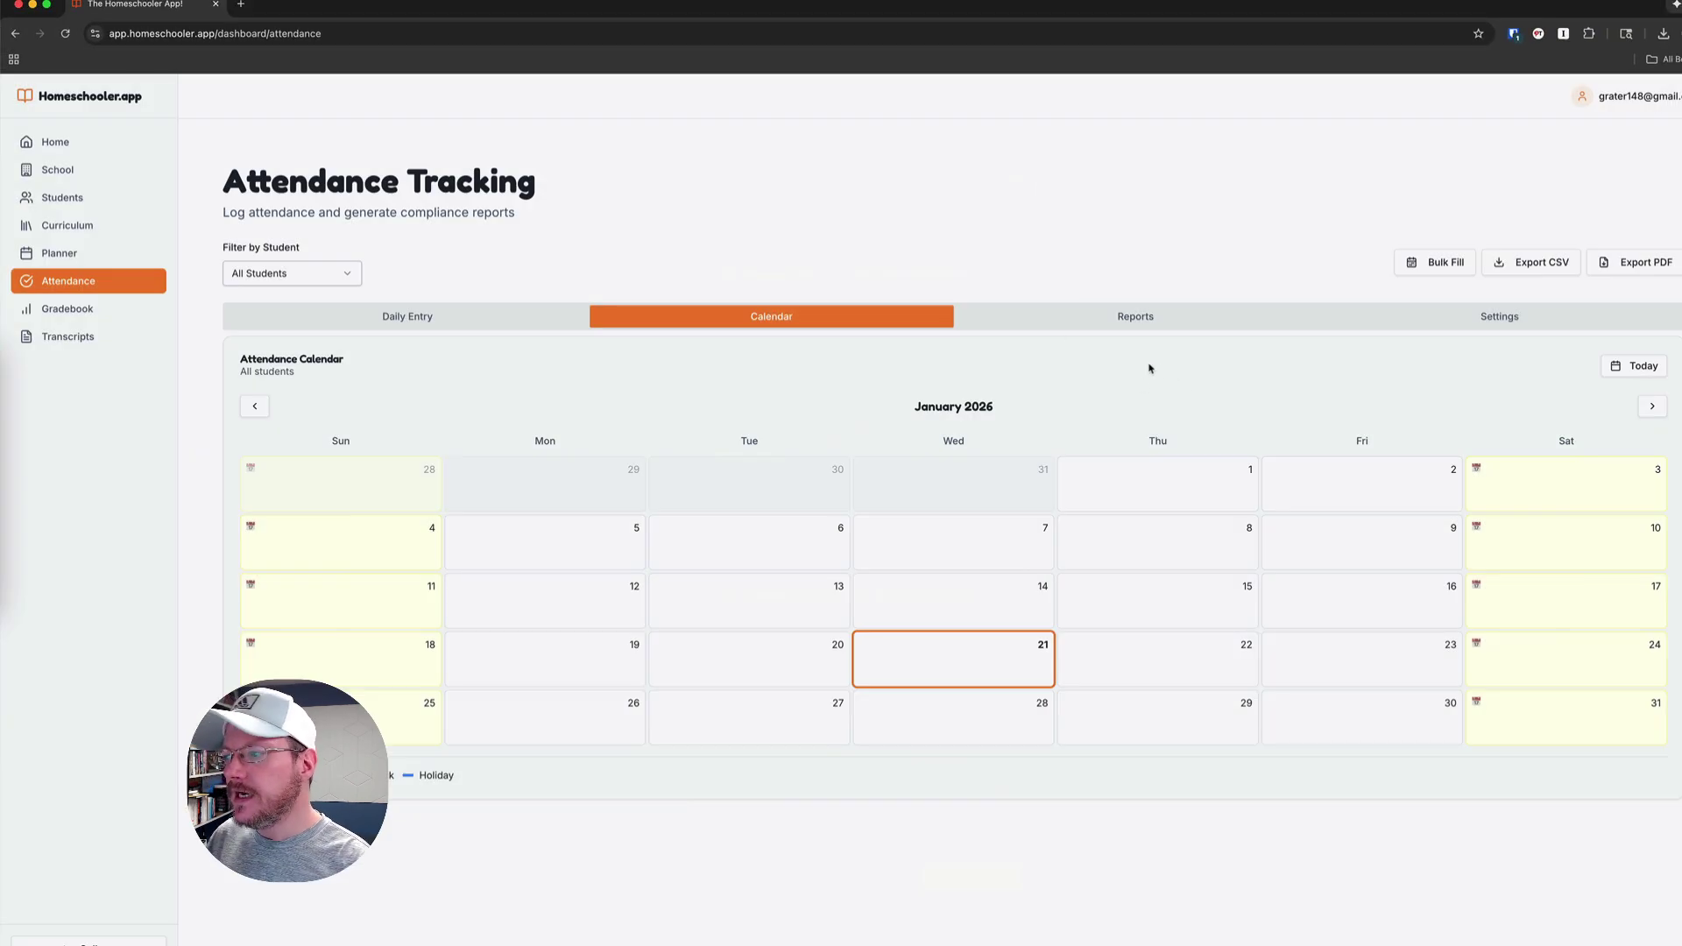
left_click(1112, 318)
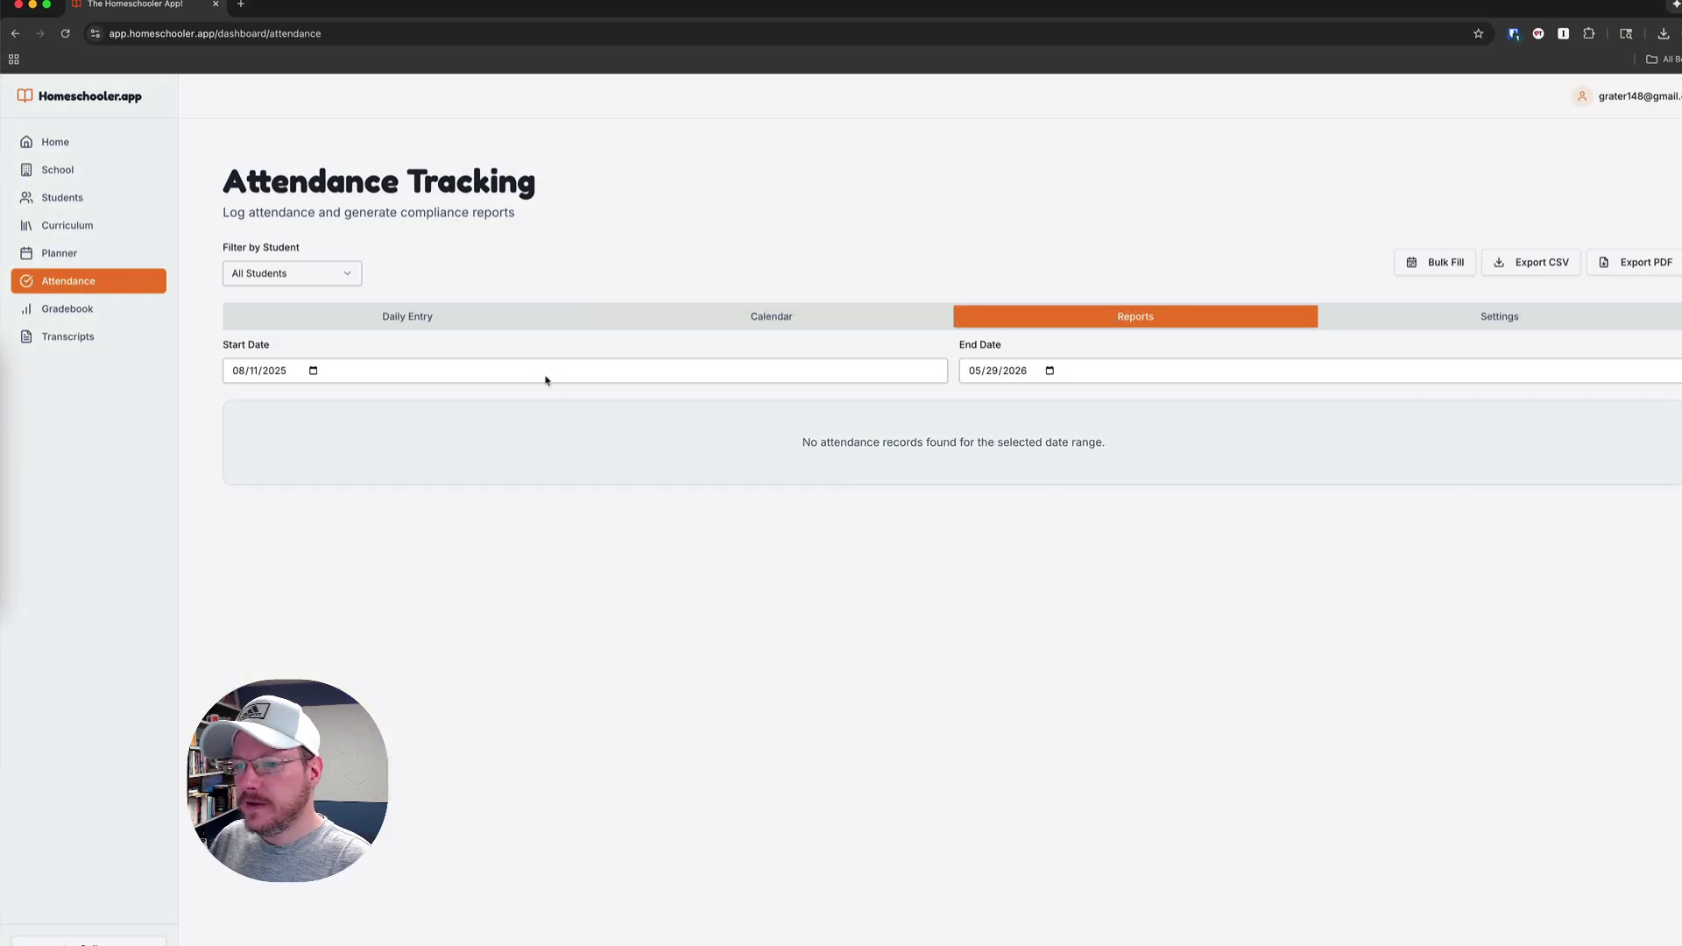
Enable Track Hours in the attendance settings and check the hour fields on the dashboard and in the daily entry
left_click(1454, 326)
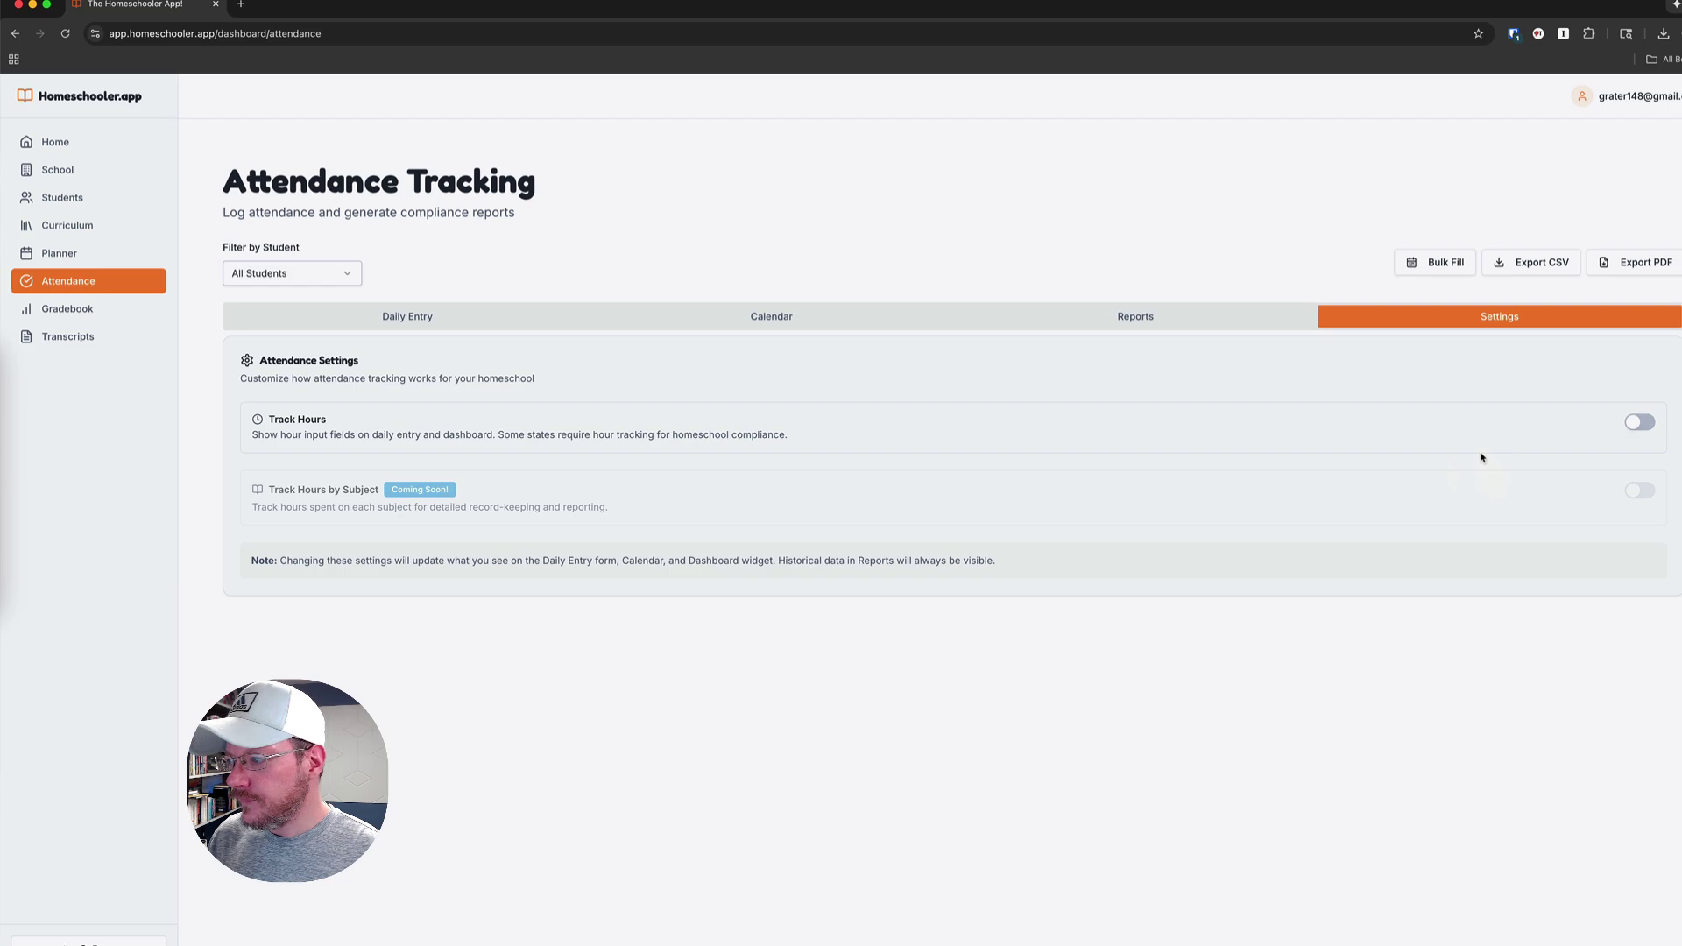
left_click(1639, 422)
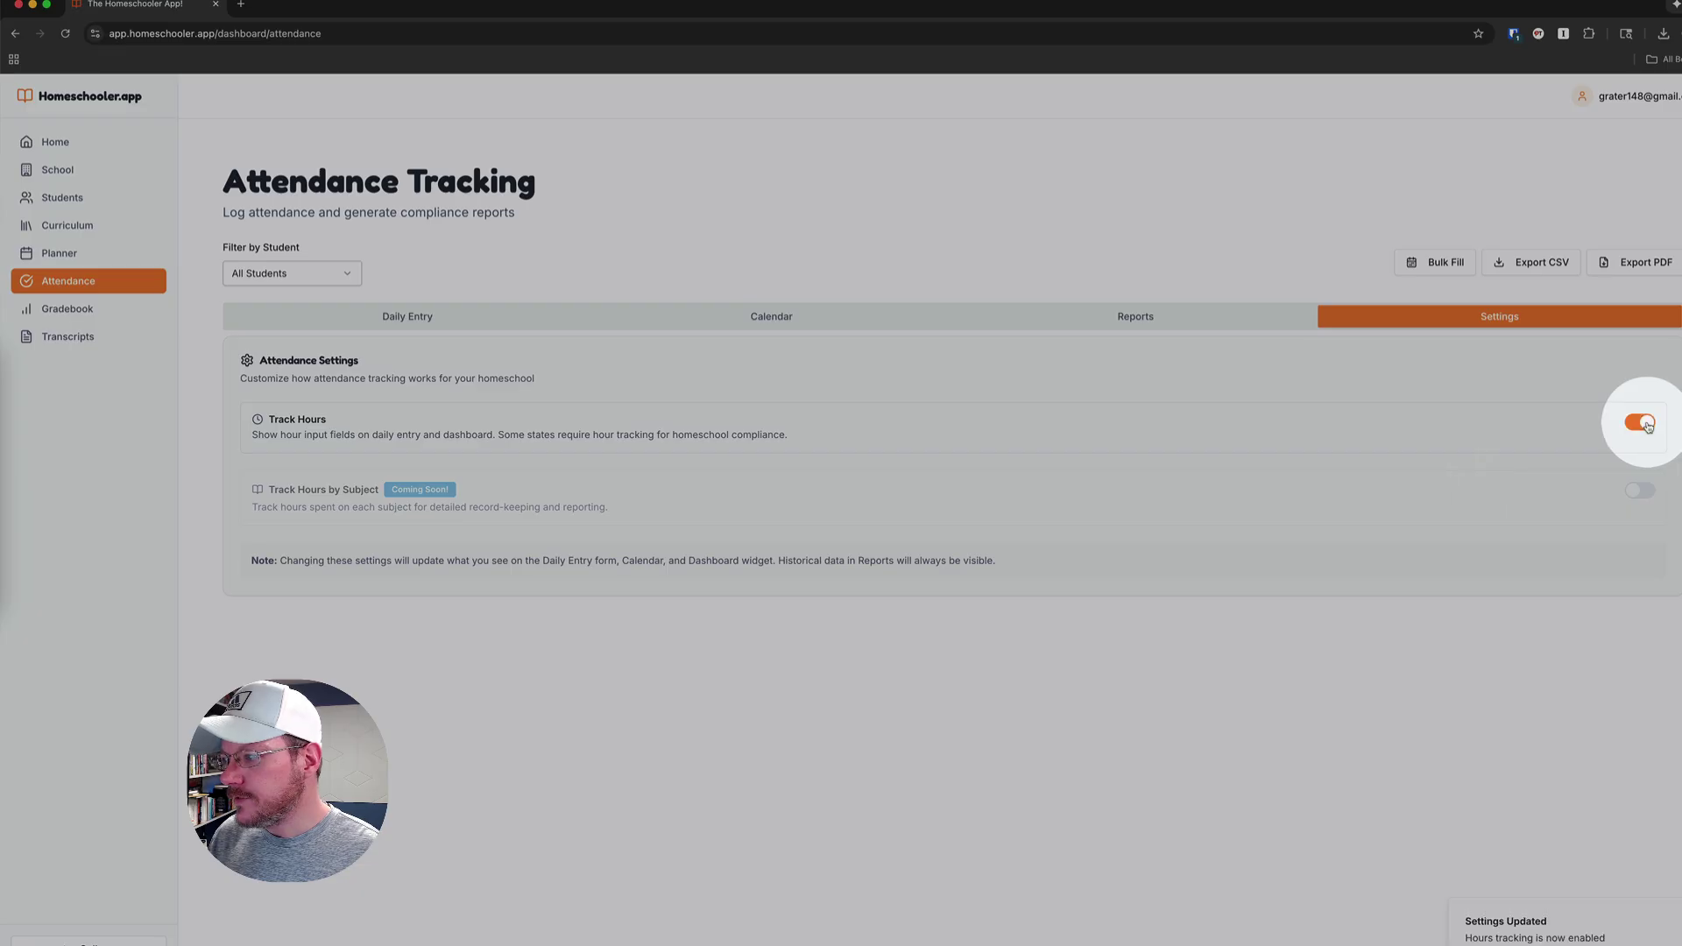
left_click(54, 142)
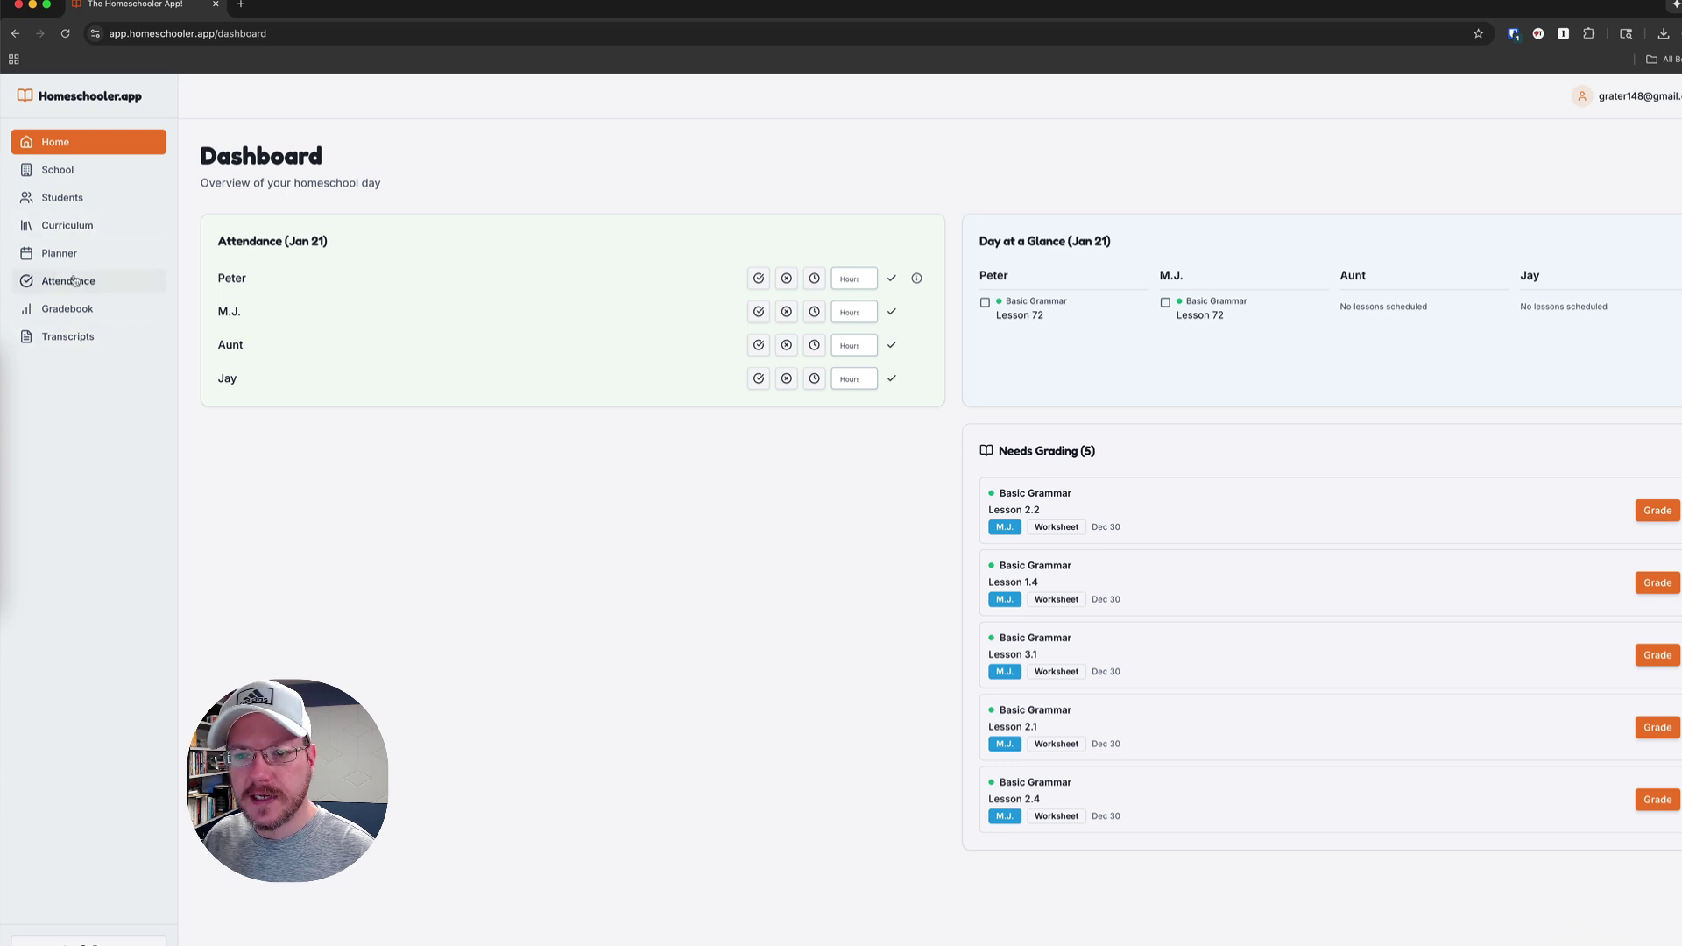
left_click(69, 281)
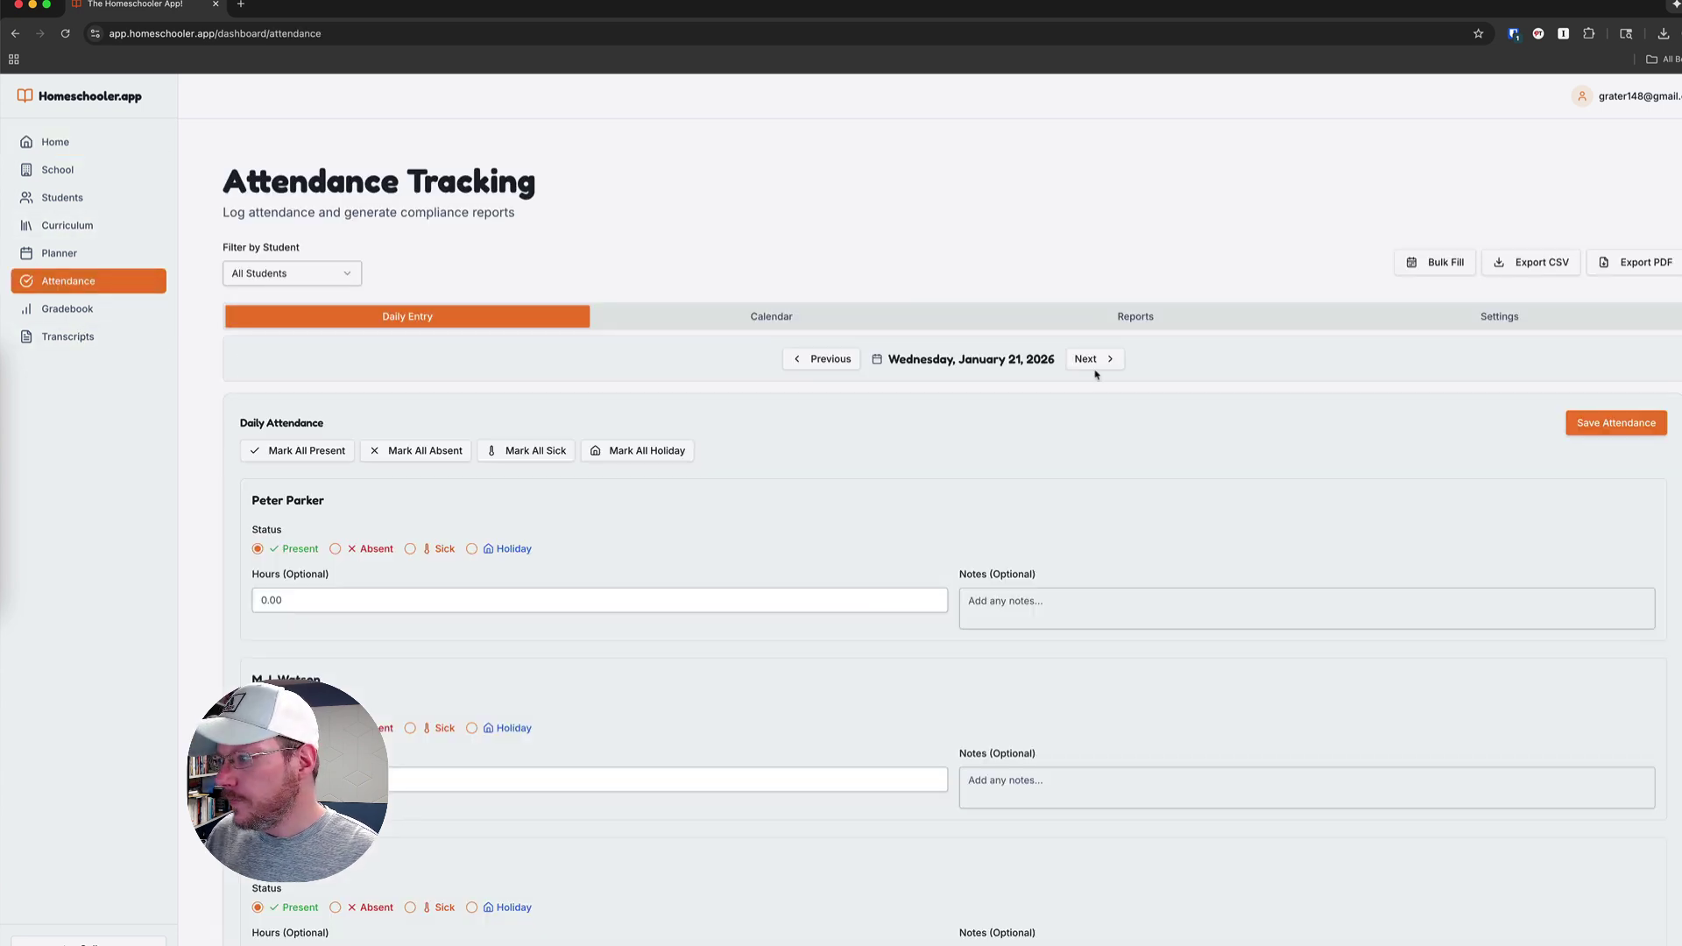
Turn off Track Hours in the attendance settings
left_click(1404, 321)
left_click(1635, 424)
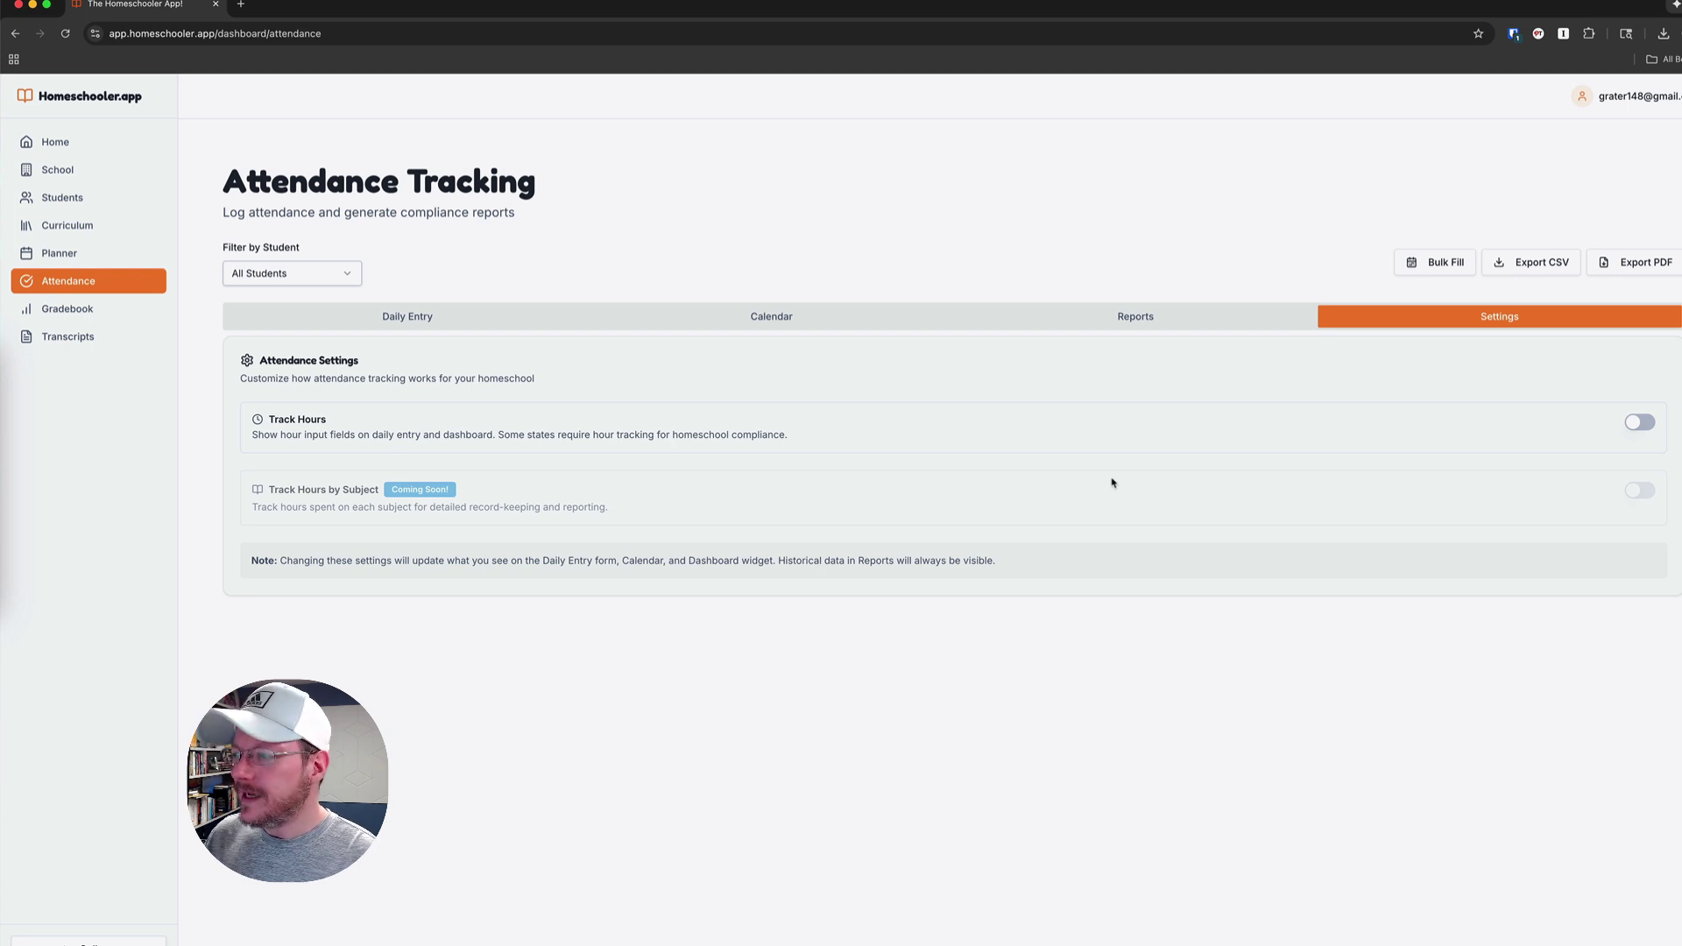
View the bulk attendance fill form and close it without filling anything in
left_click(1421, 267)
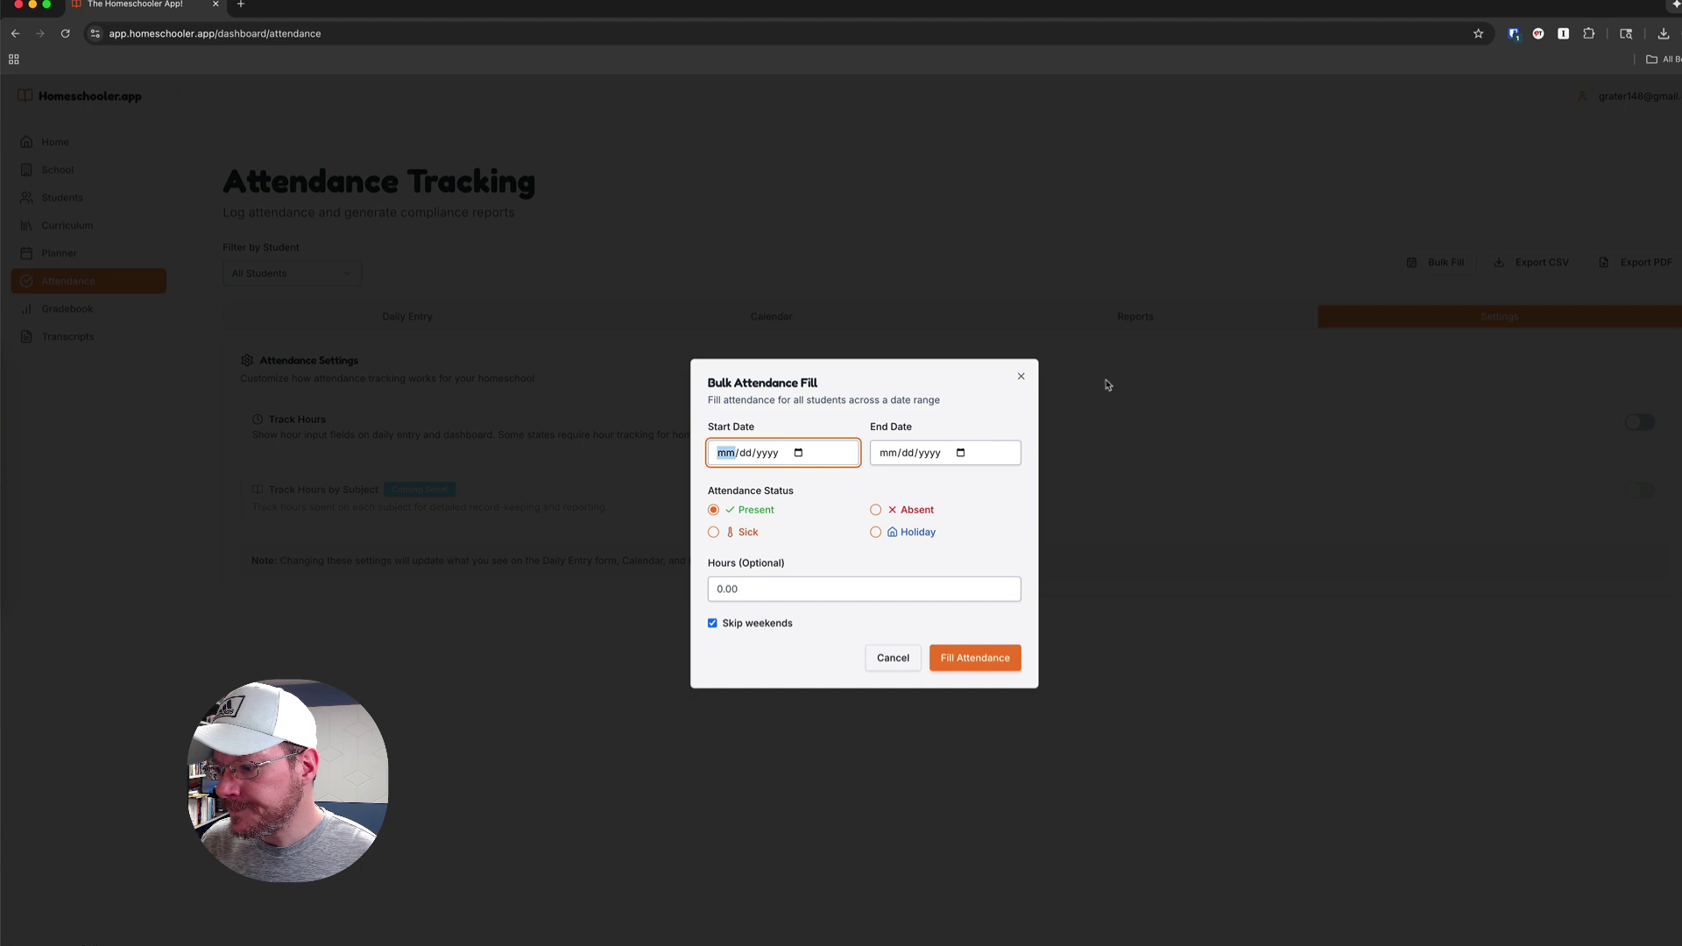
left_click(1020, 380)
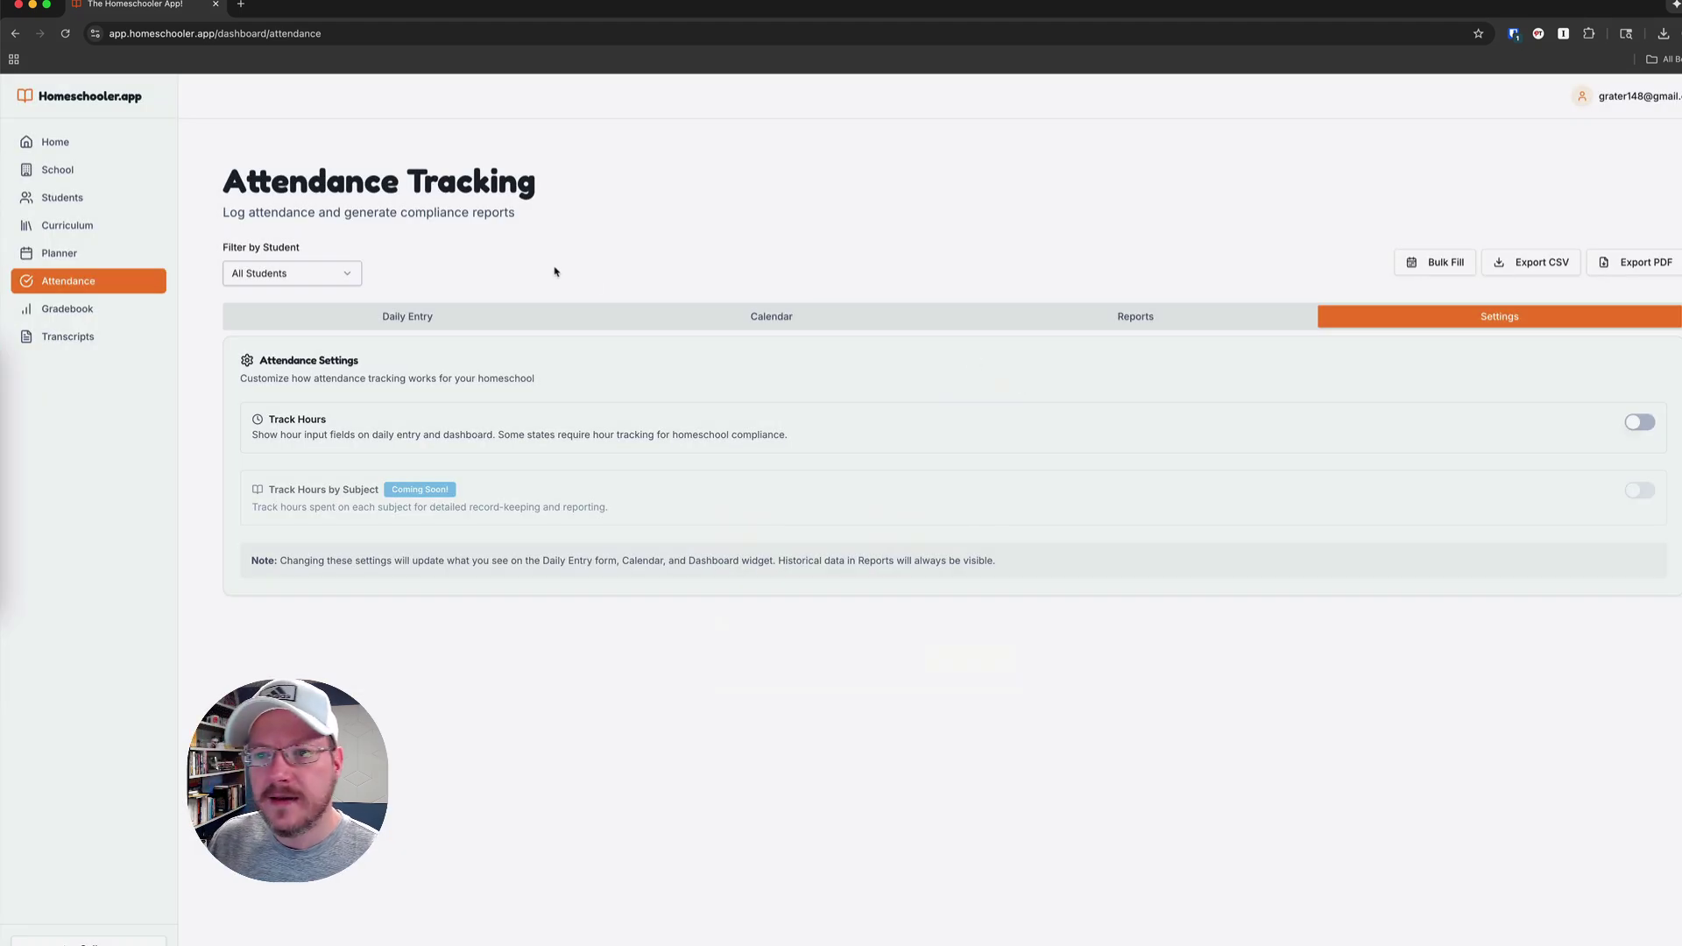
Open the curriculum's subjects and courses, view the form for adding a subject, and close it without creating one
left_click(70, 228)
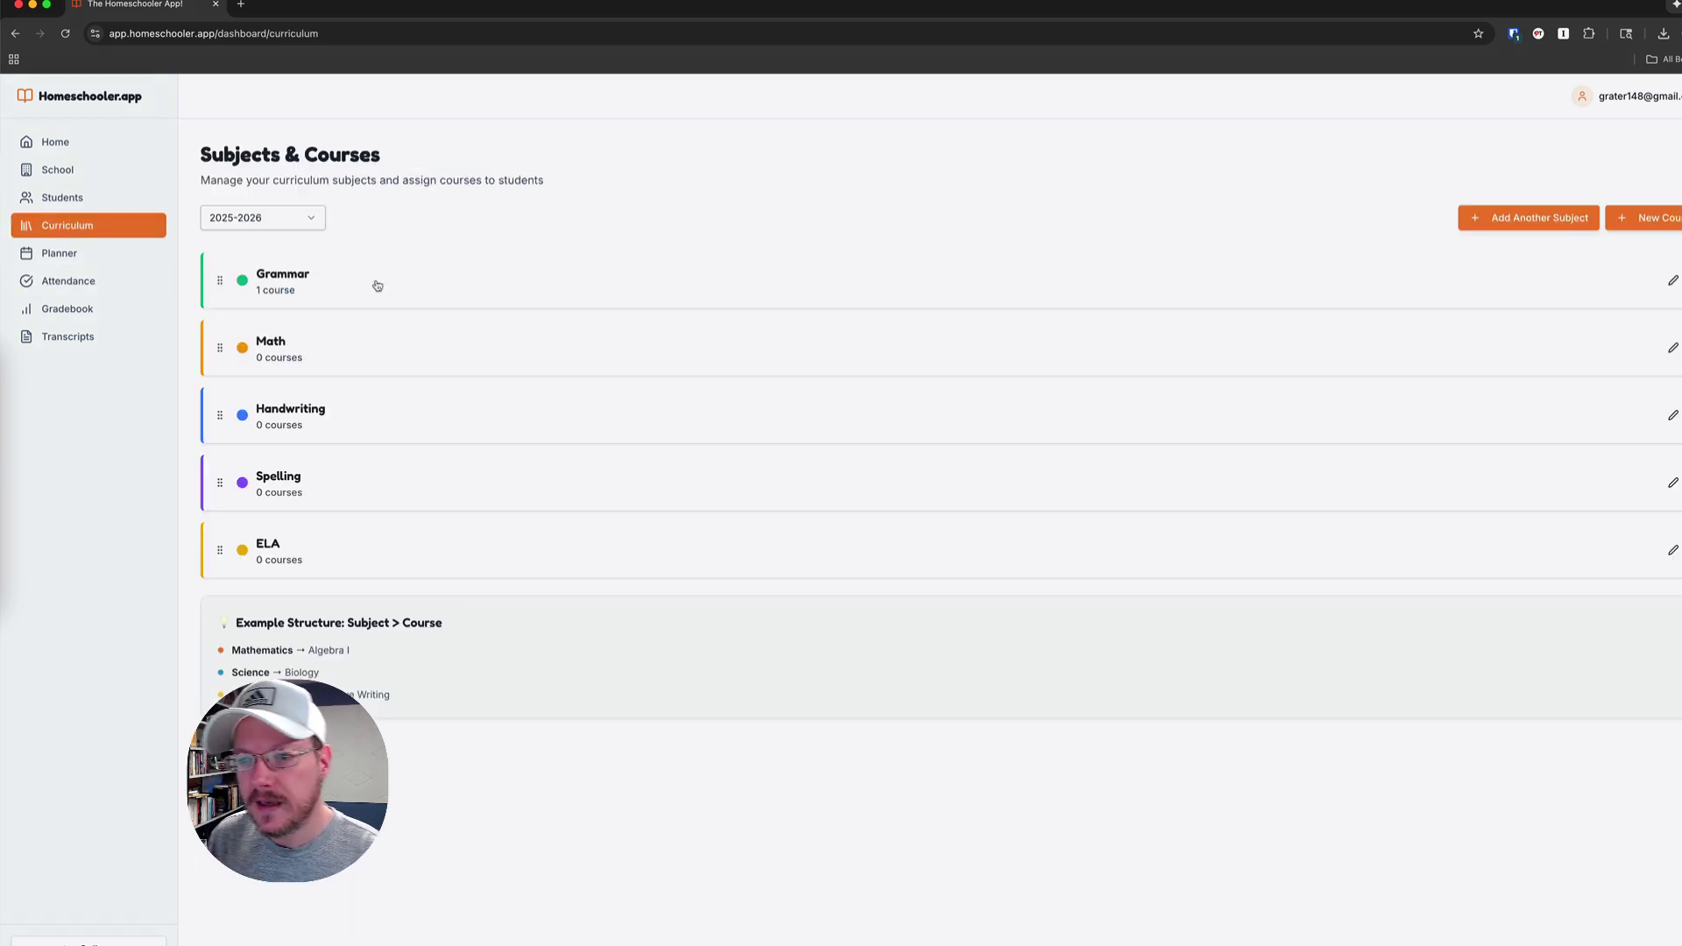
left_click(1558, 218)
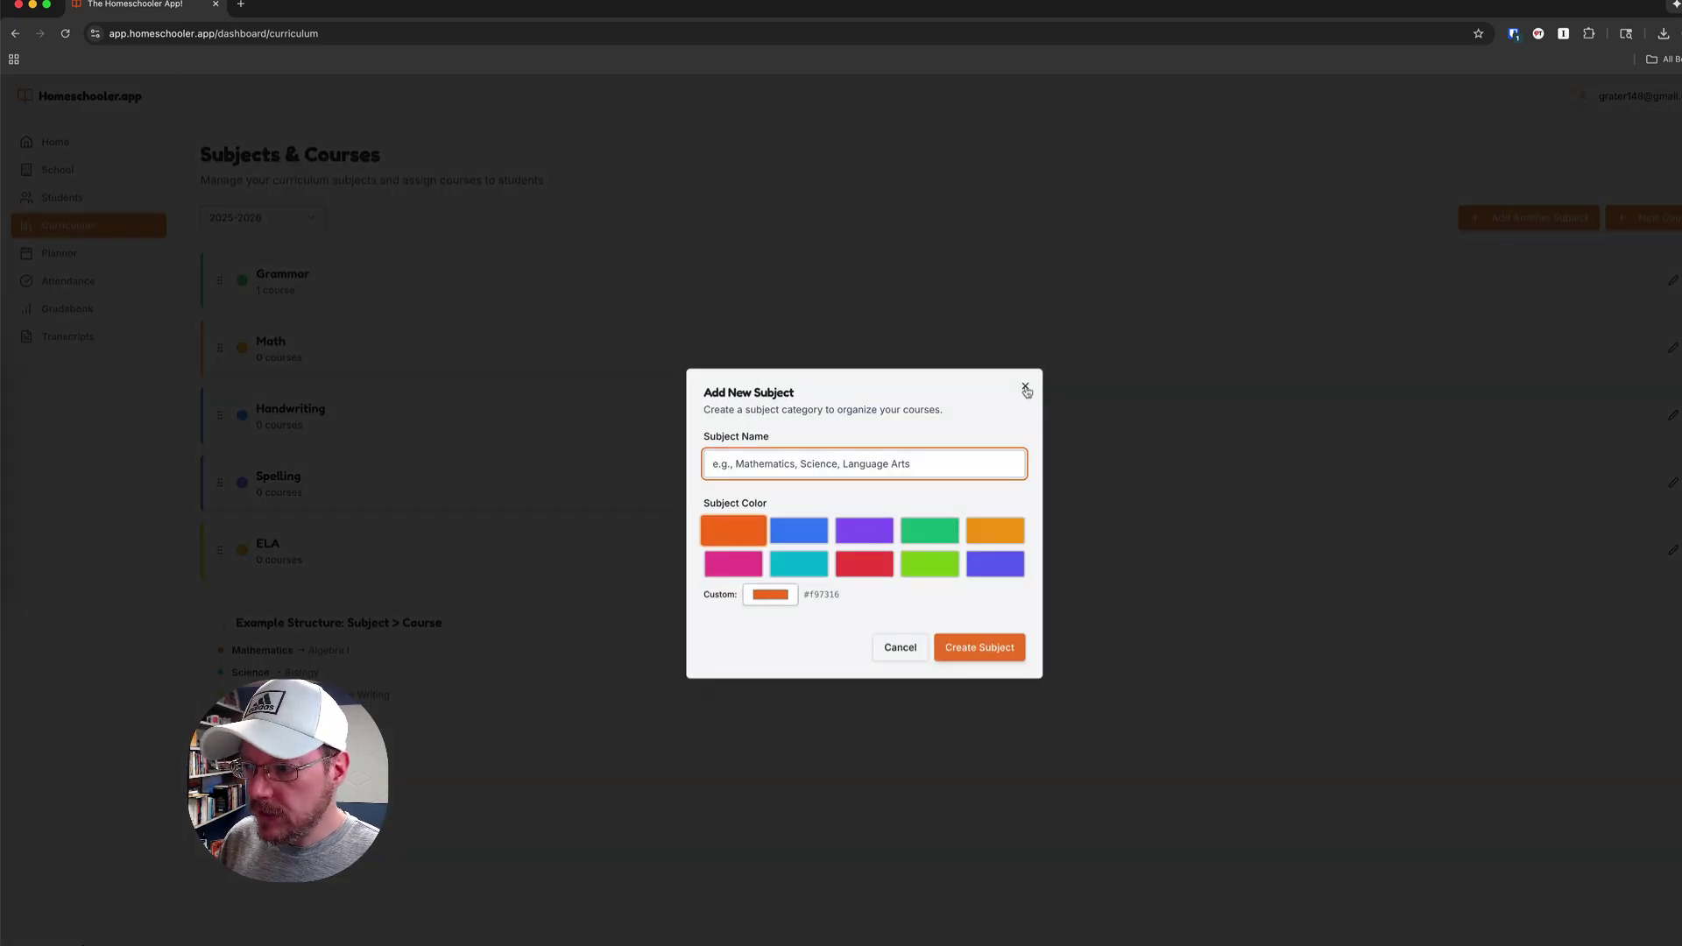
left_click(1025, 386)
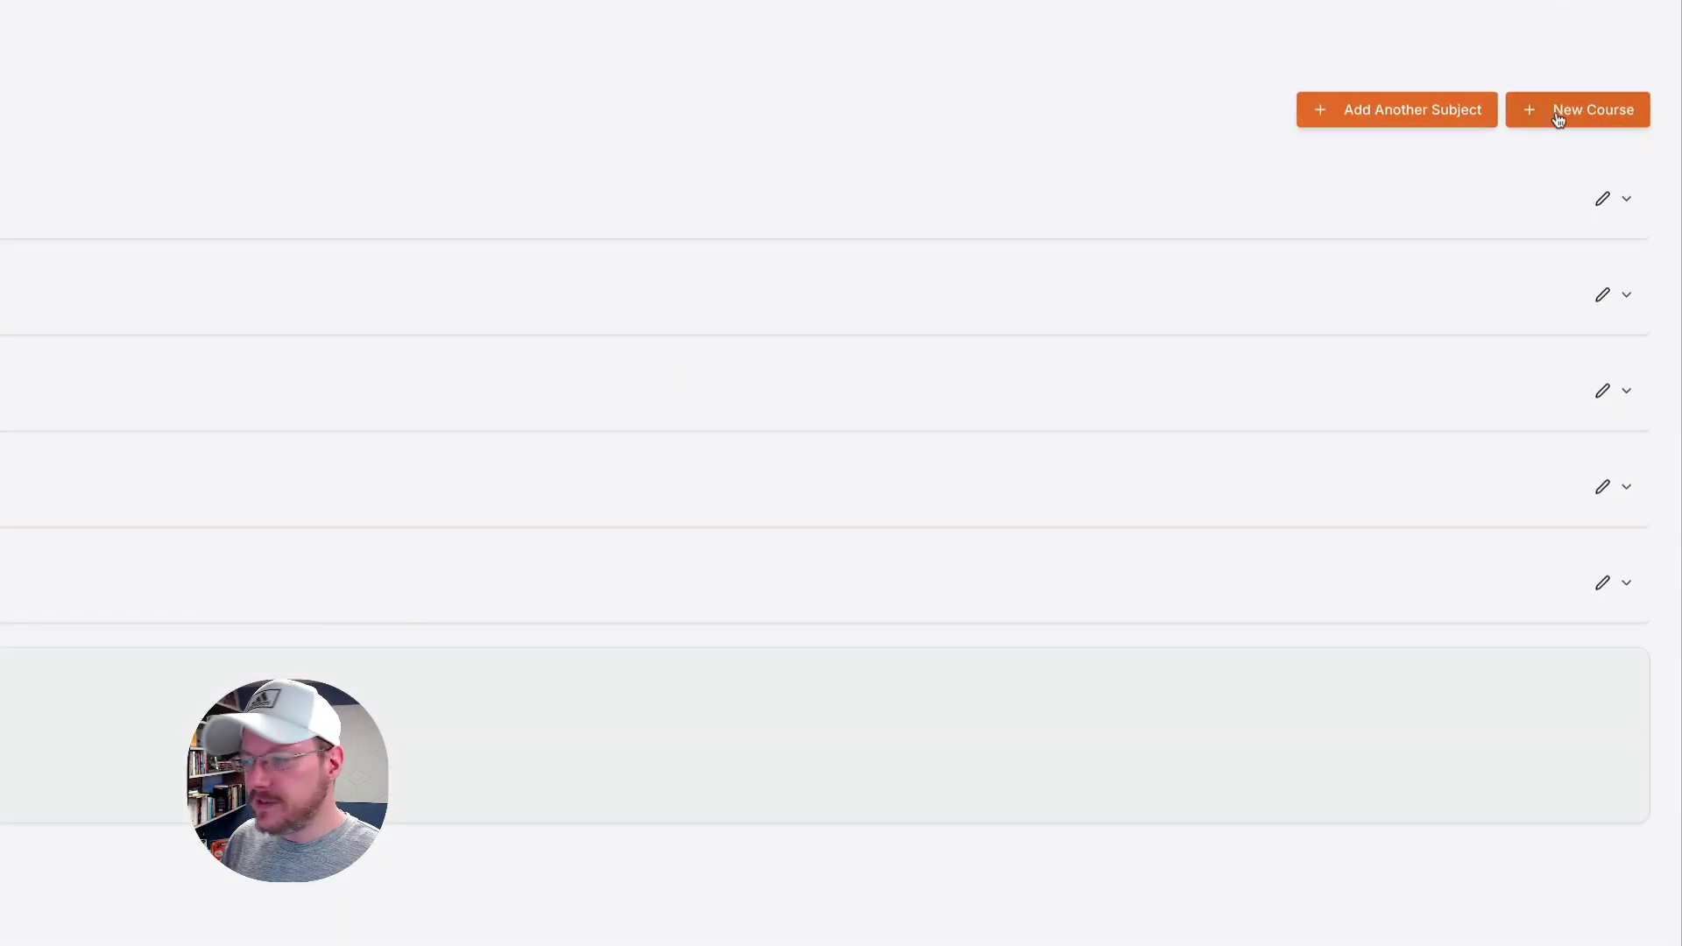
Start a new course under the Math subject and name it Algebra 1
left_click(1559, 117)
left_click(830, 232)
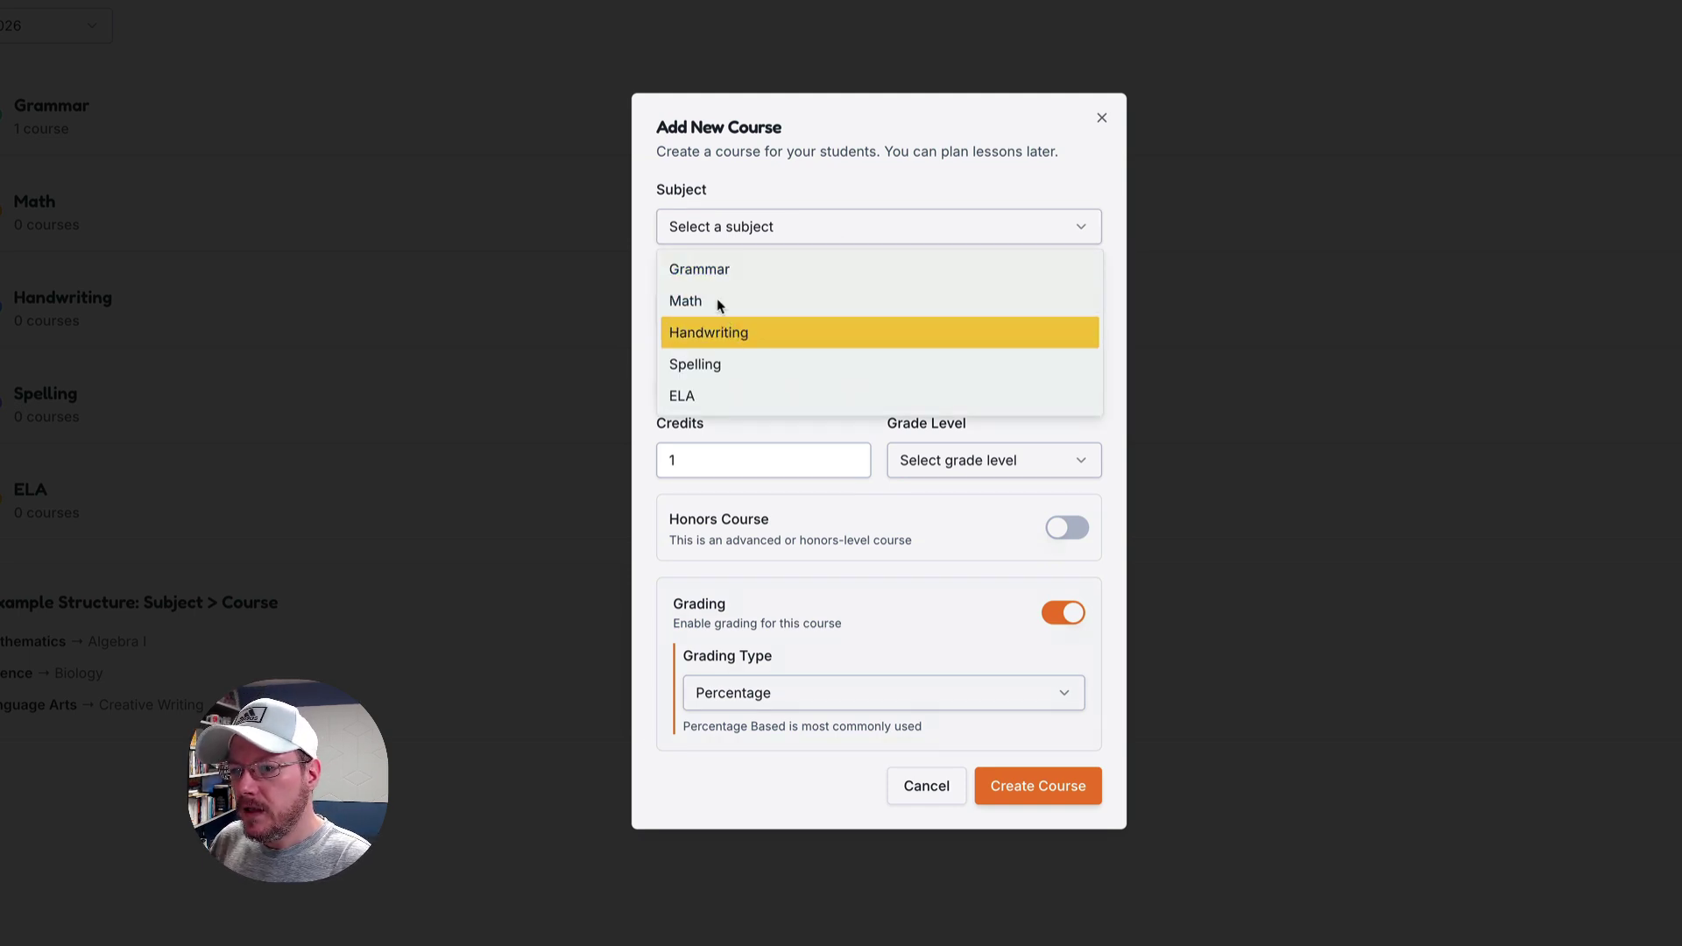
left_click(723, 302)
left_click(729, 312)
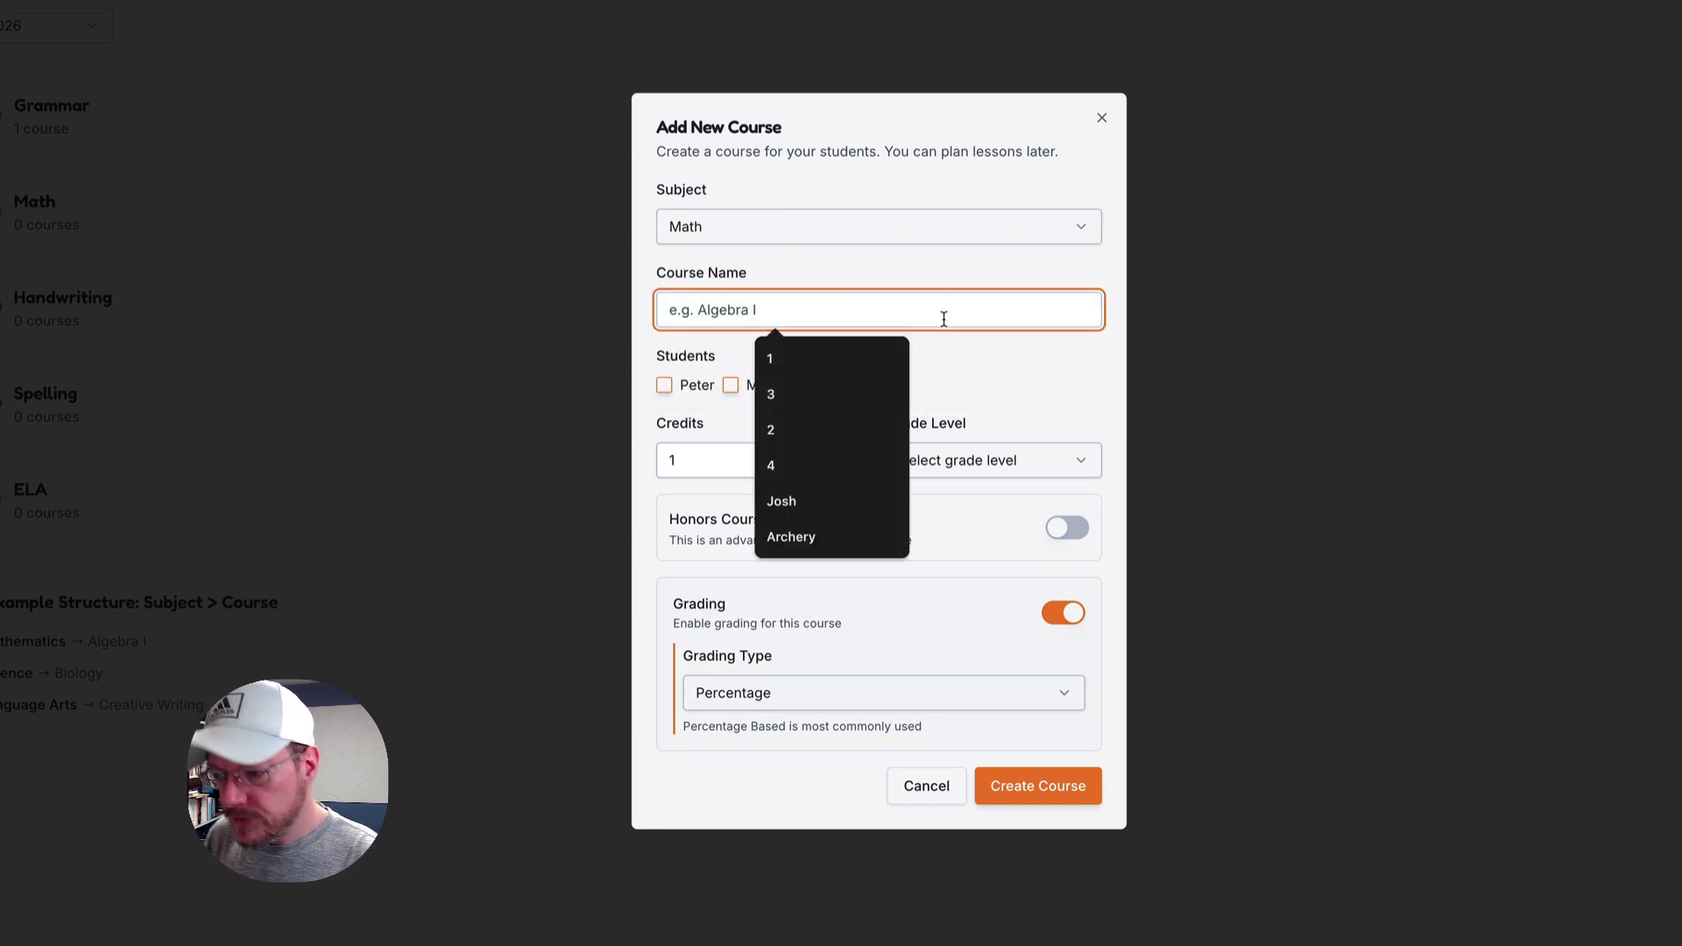
type("Al")
key("BackSpace")
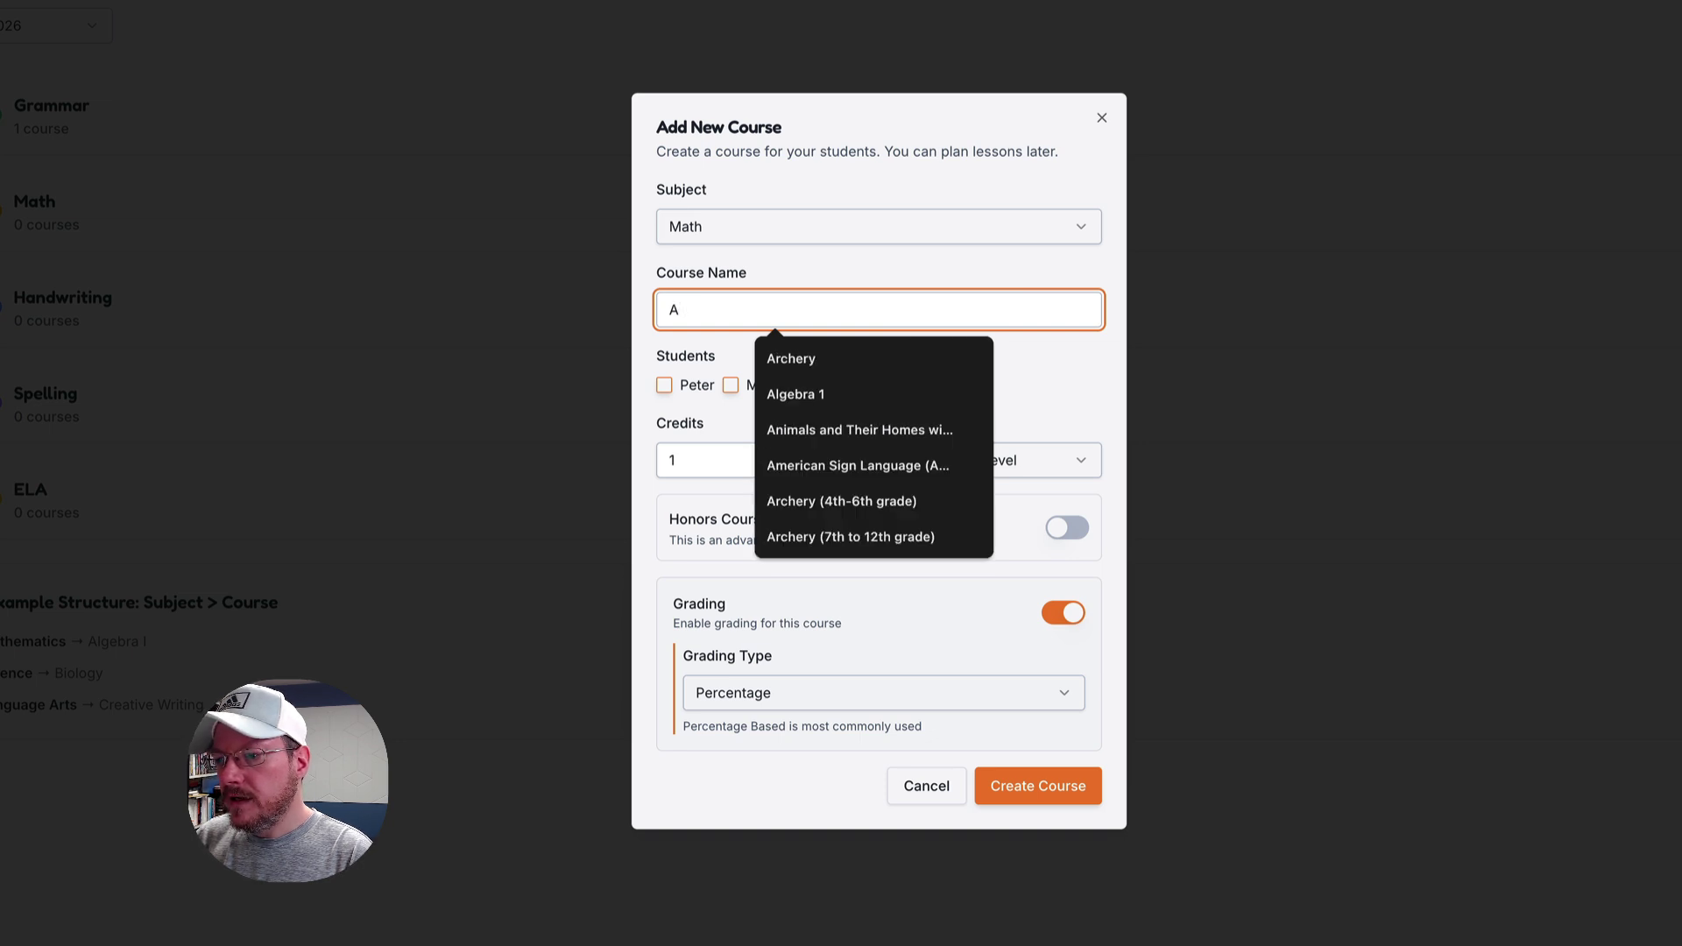
type("lgebra ")
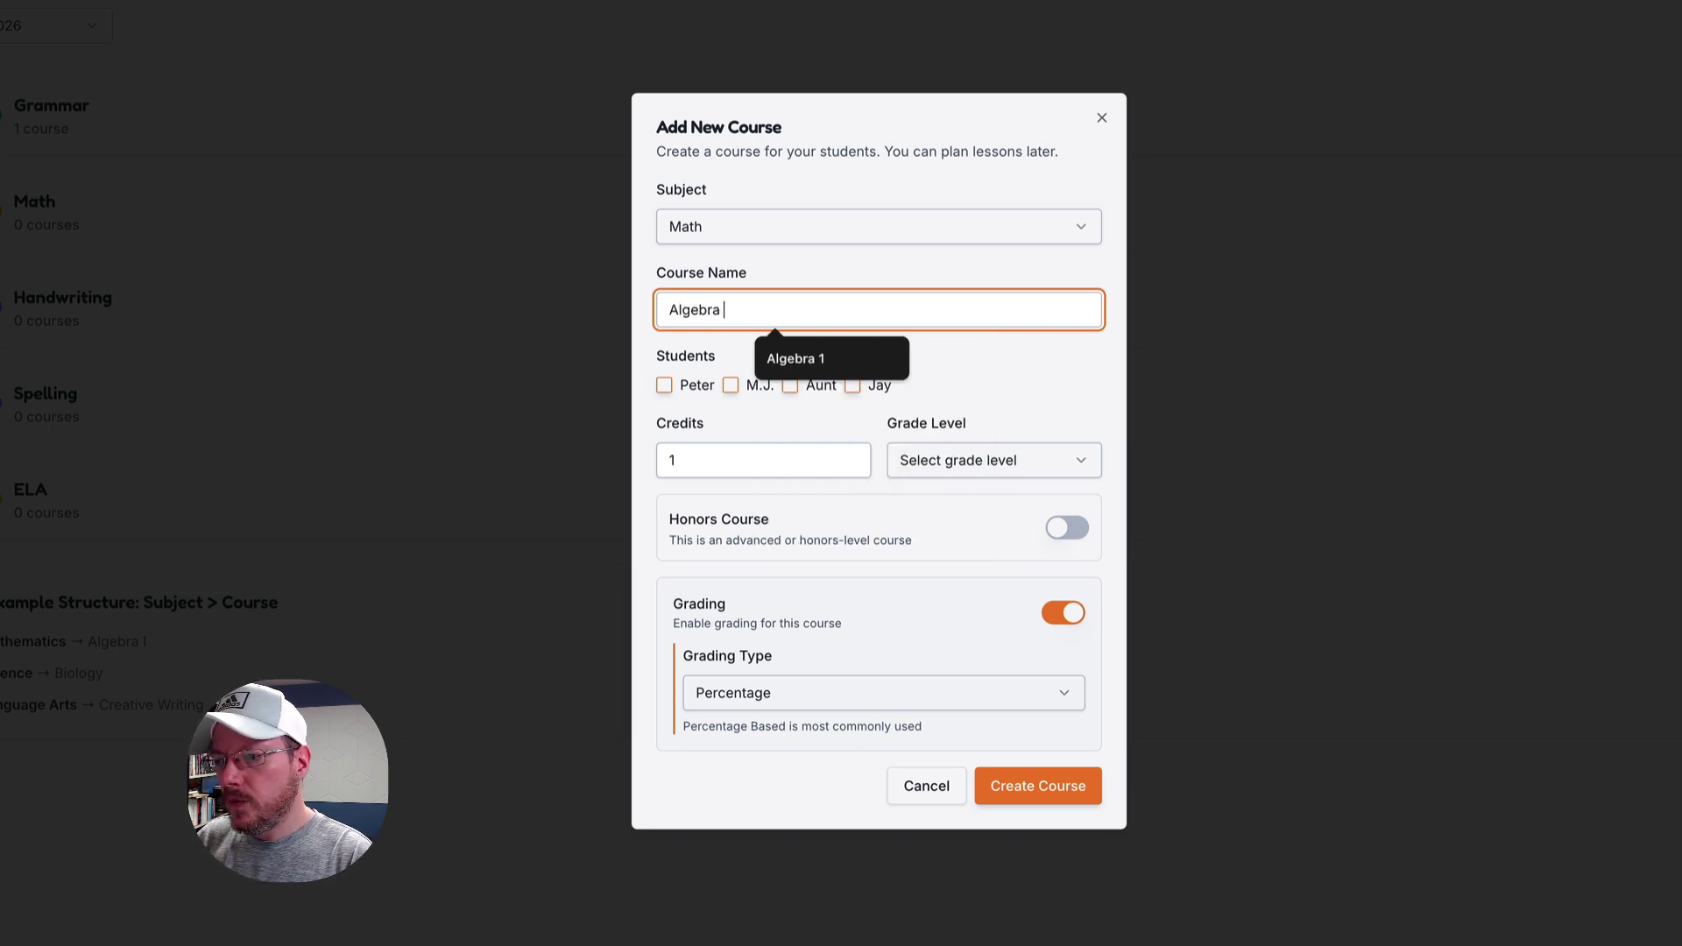
type("1")
key("Return")
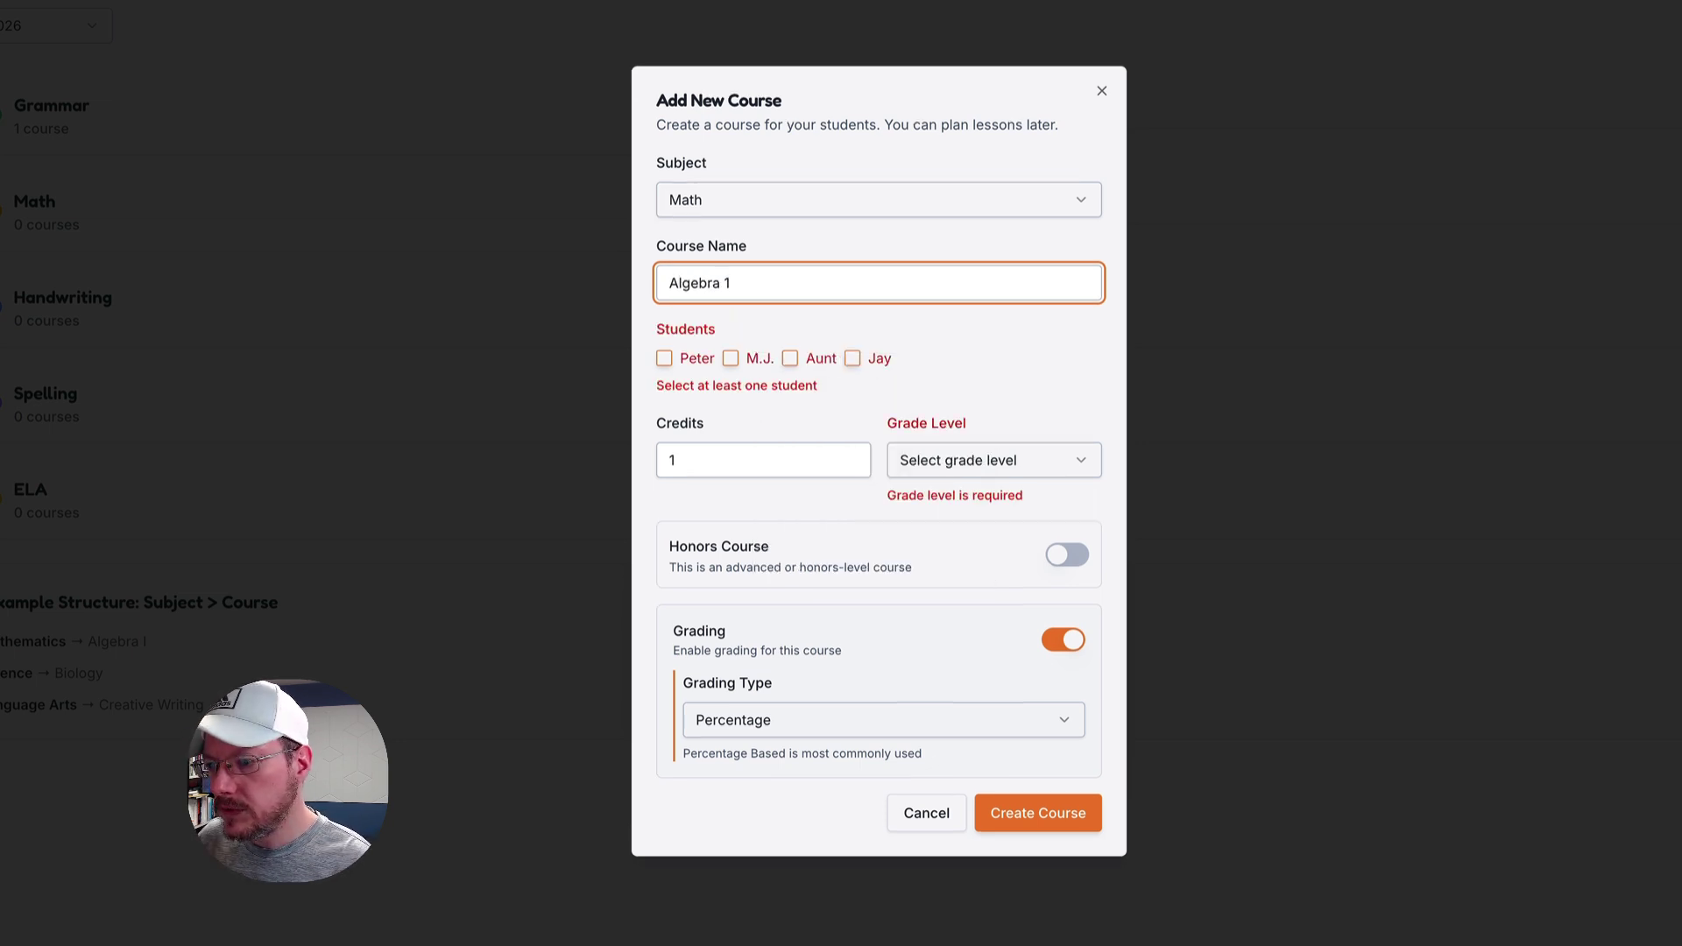
Assign the Algebra 1 course to the first listed student only, trying the other three students and deselecting them
left_click(665, 359)
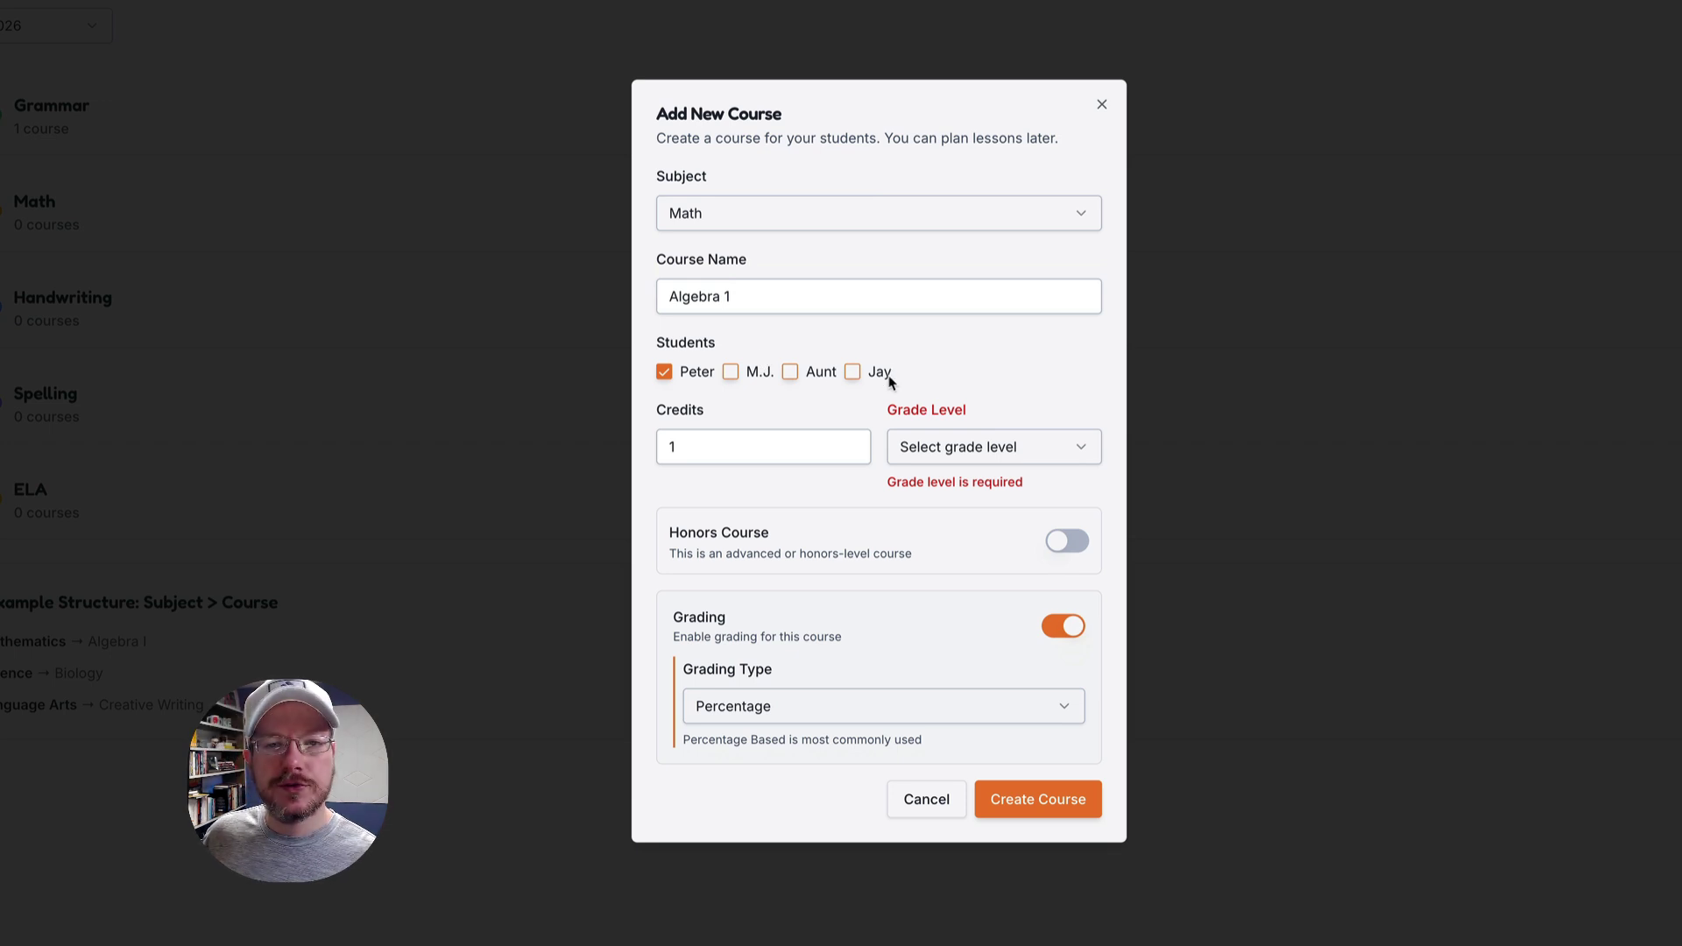
left_click(730, 372)
left_click(790, 371)
left_click(852, 371)
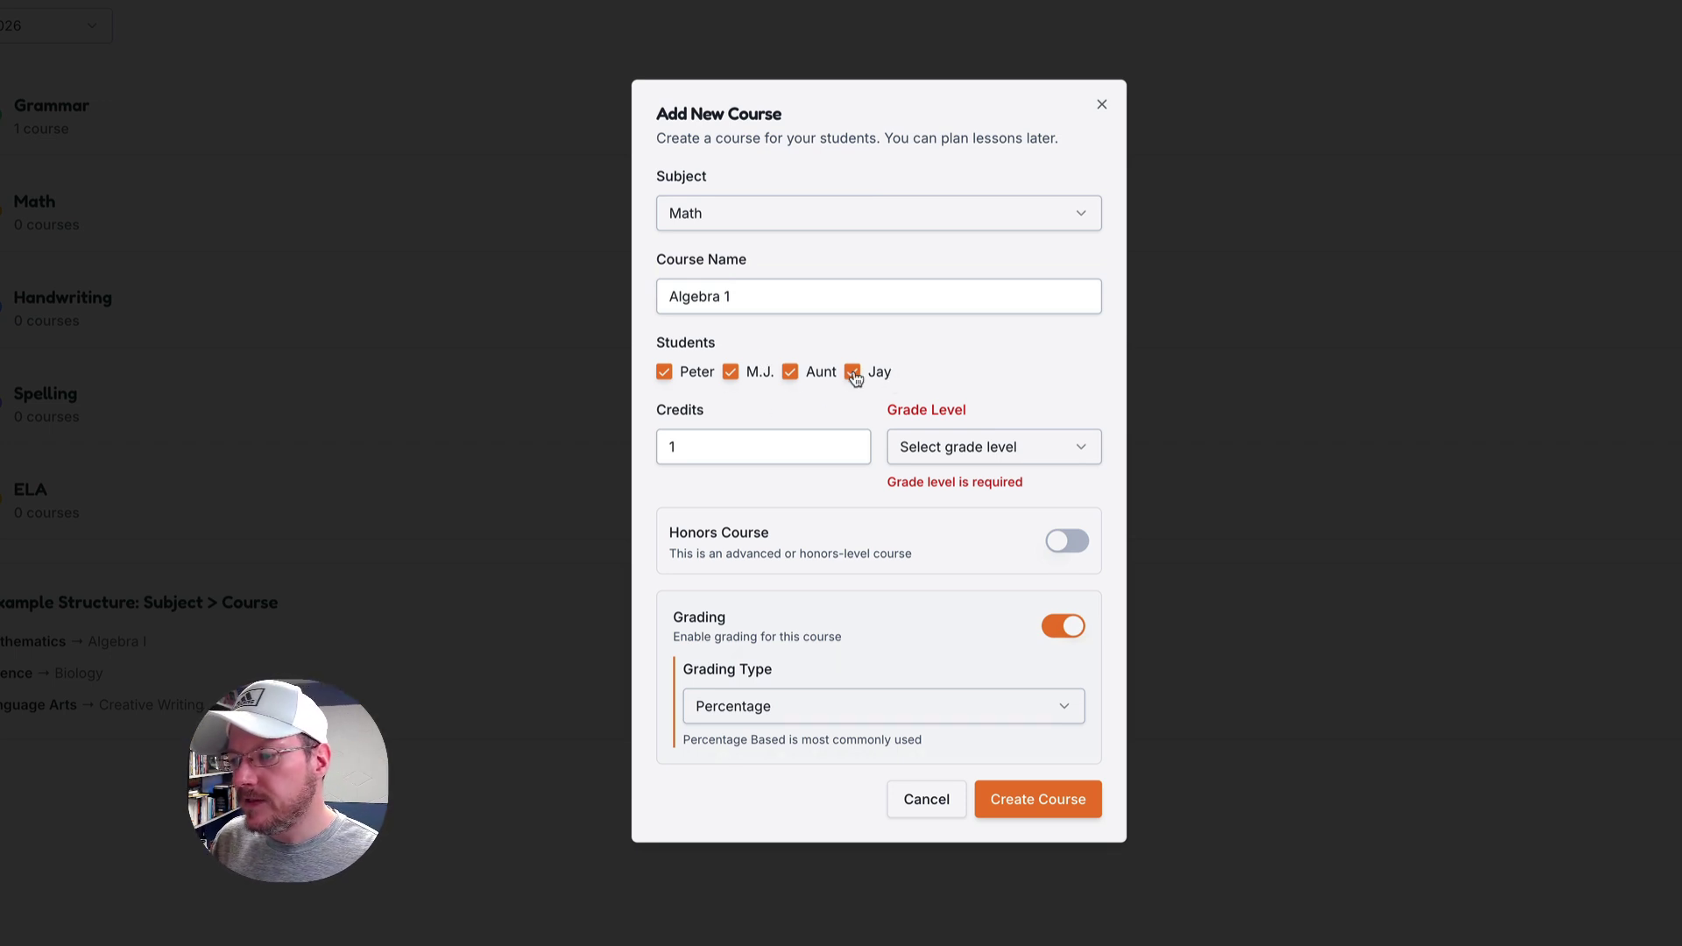
left_click(853, 371)
left_click(790, 372)
left_click(731, 372)
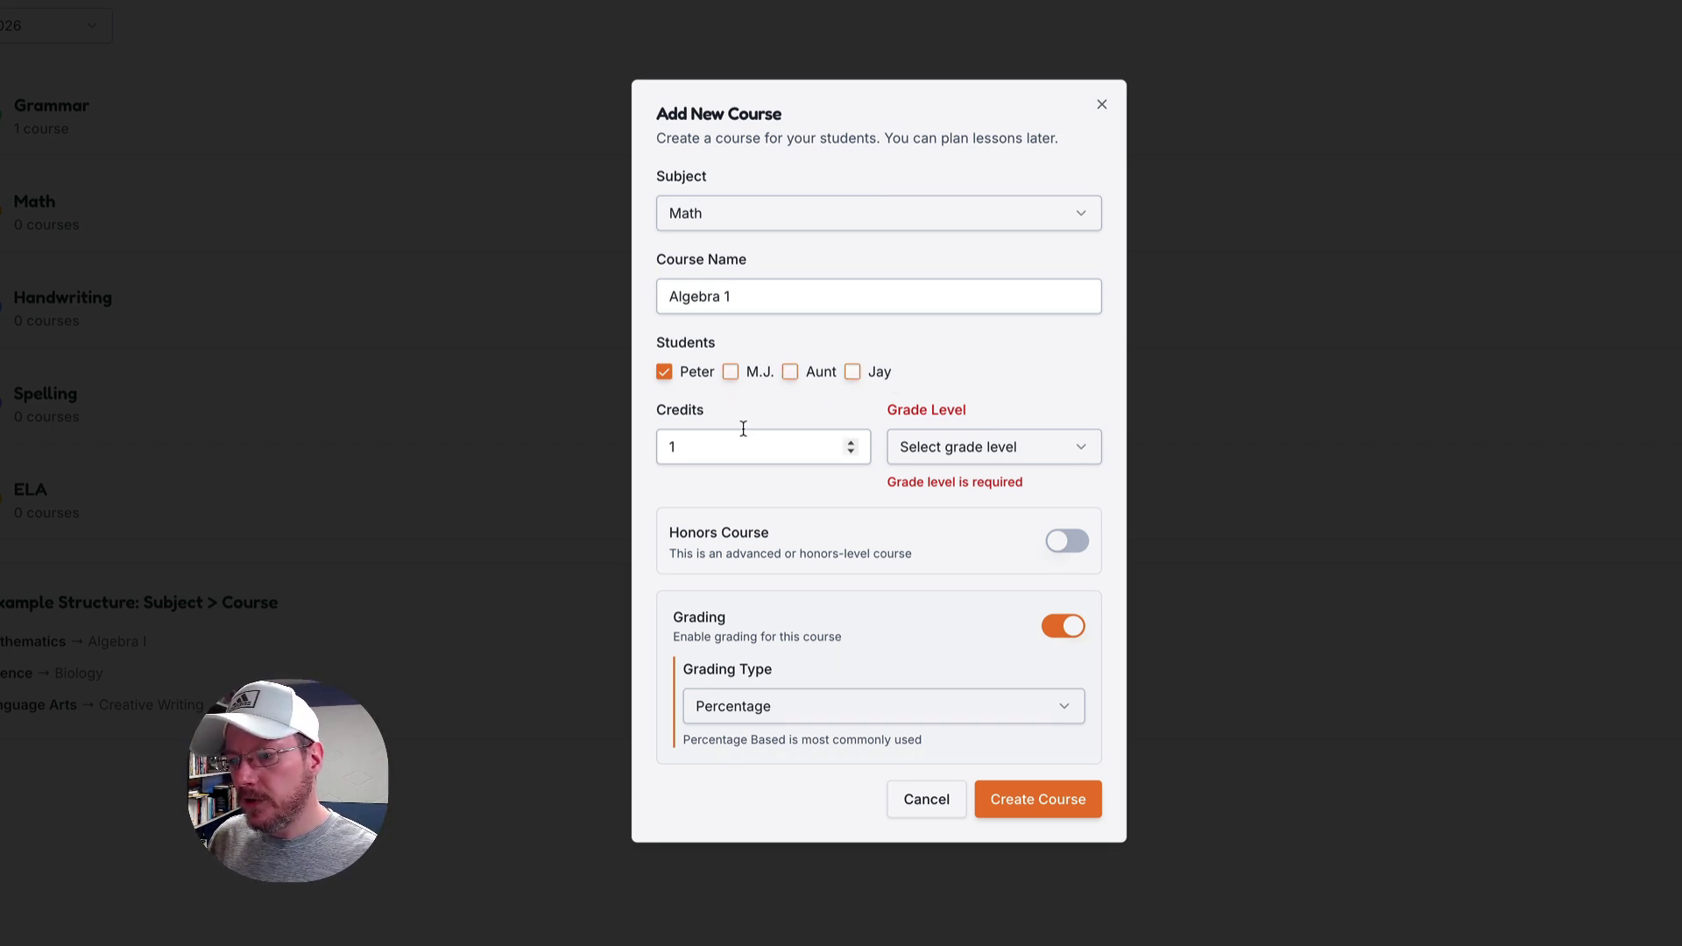
Create the Algebra 1 course at Grade 9 and show it under the Math subject
left_click(946, 459)
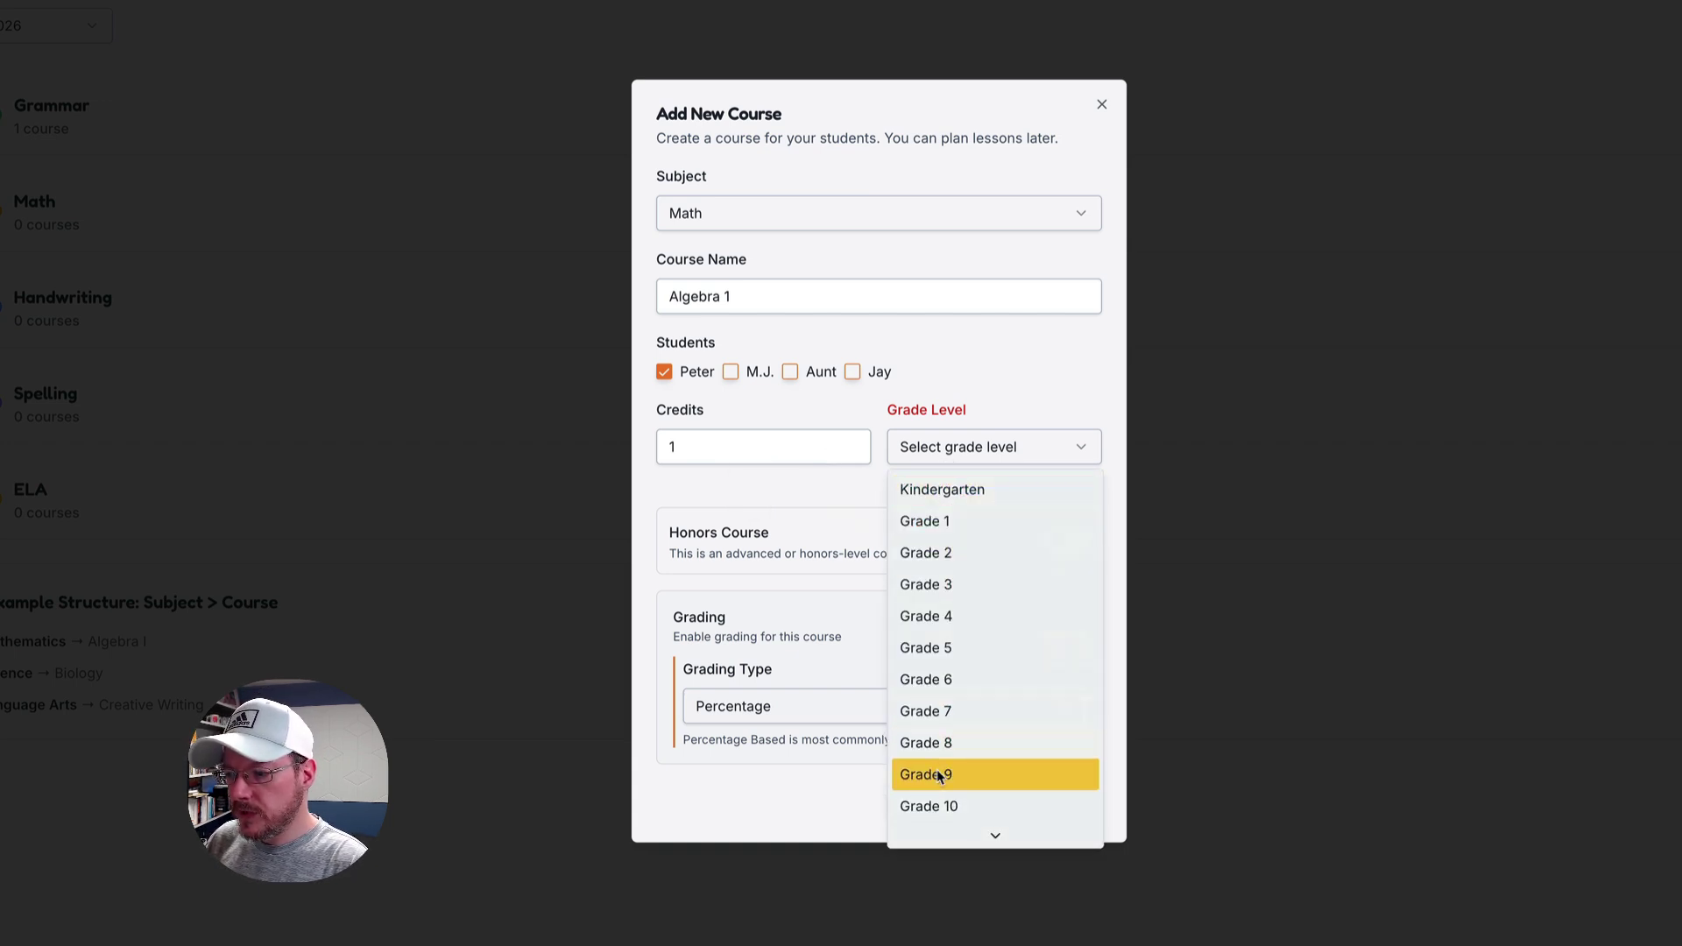
left_click(933, 775)
left_click(654, 526)
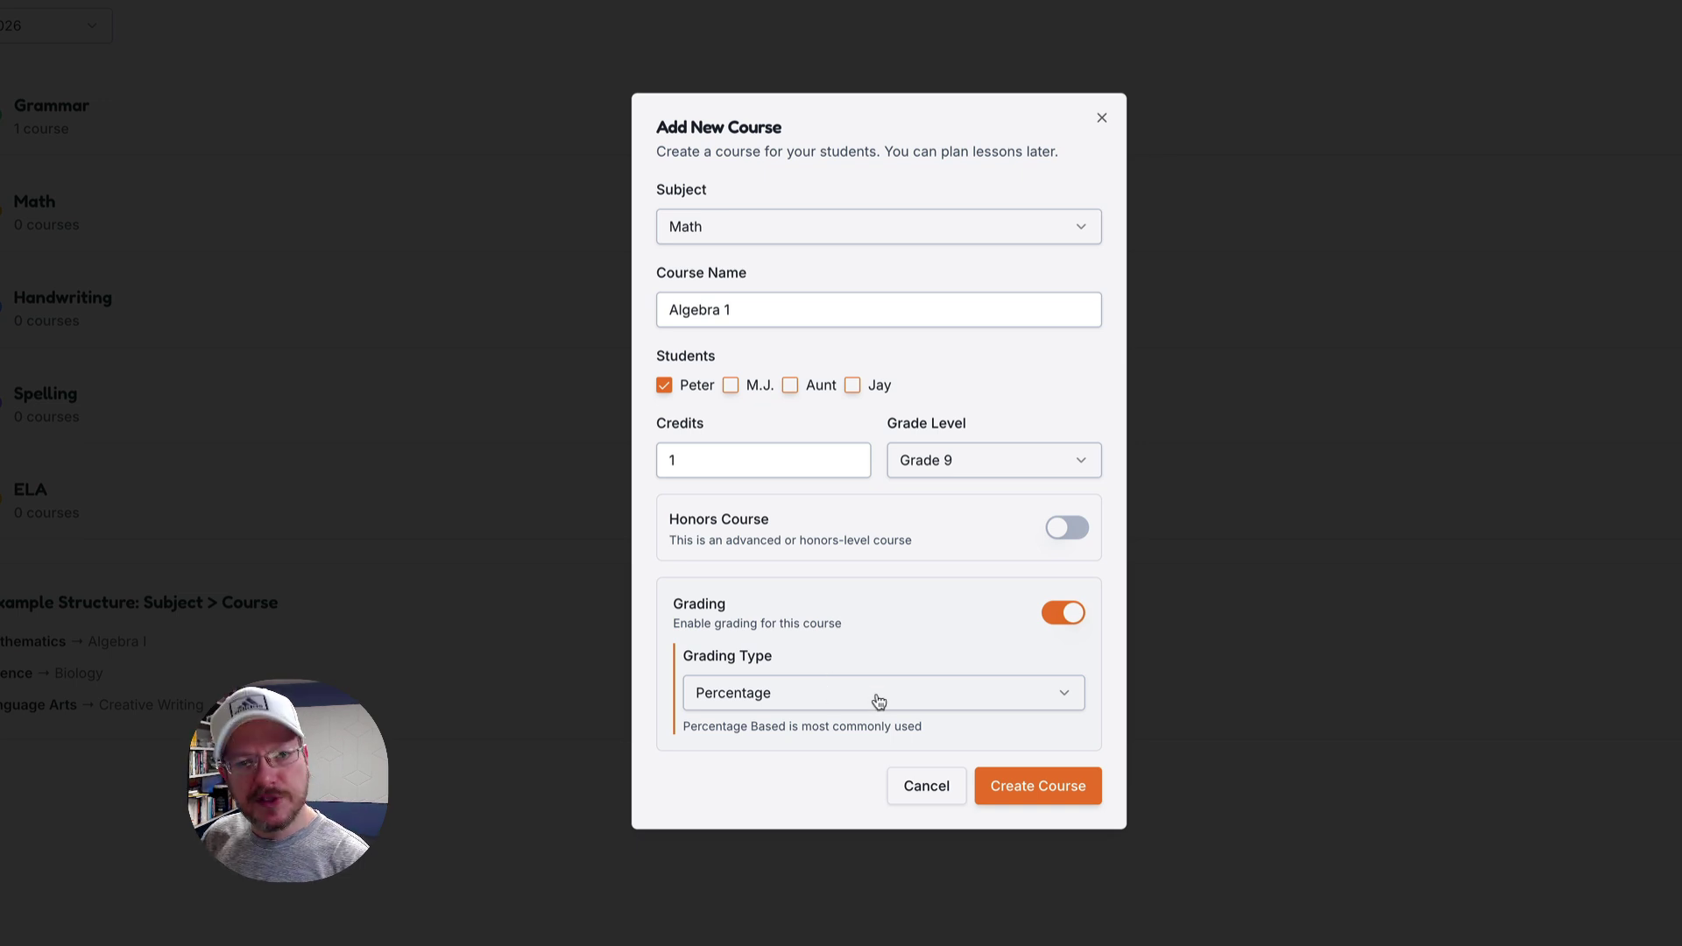
left_click(1006, 784)
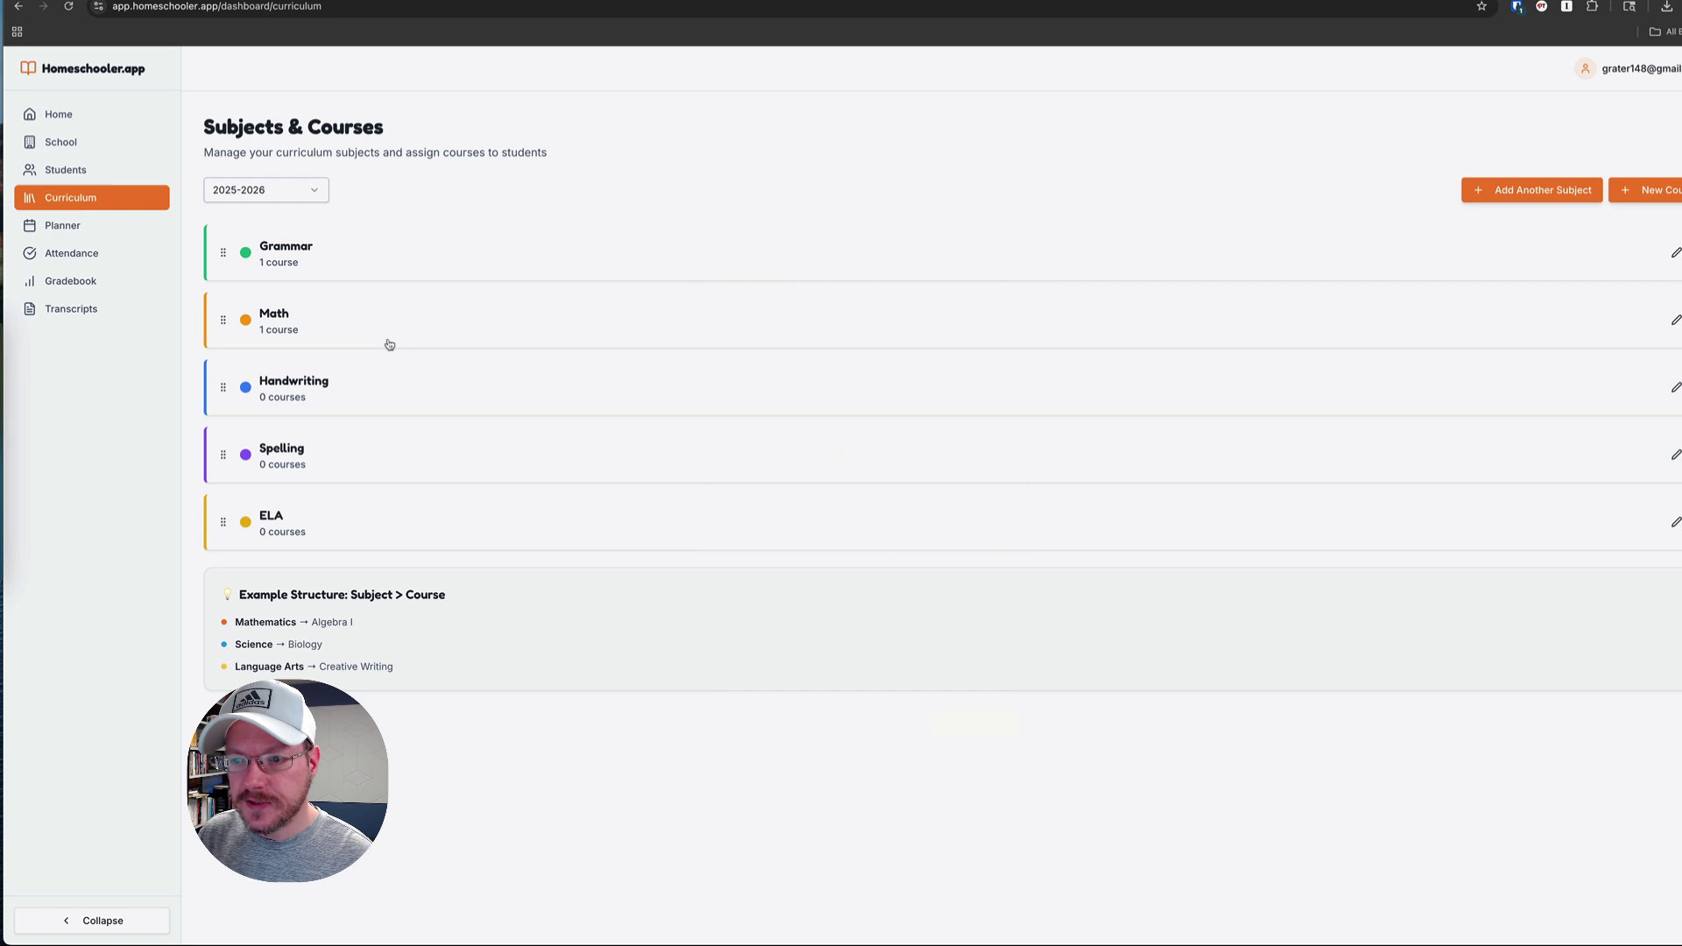
left_click(383, 330)
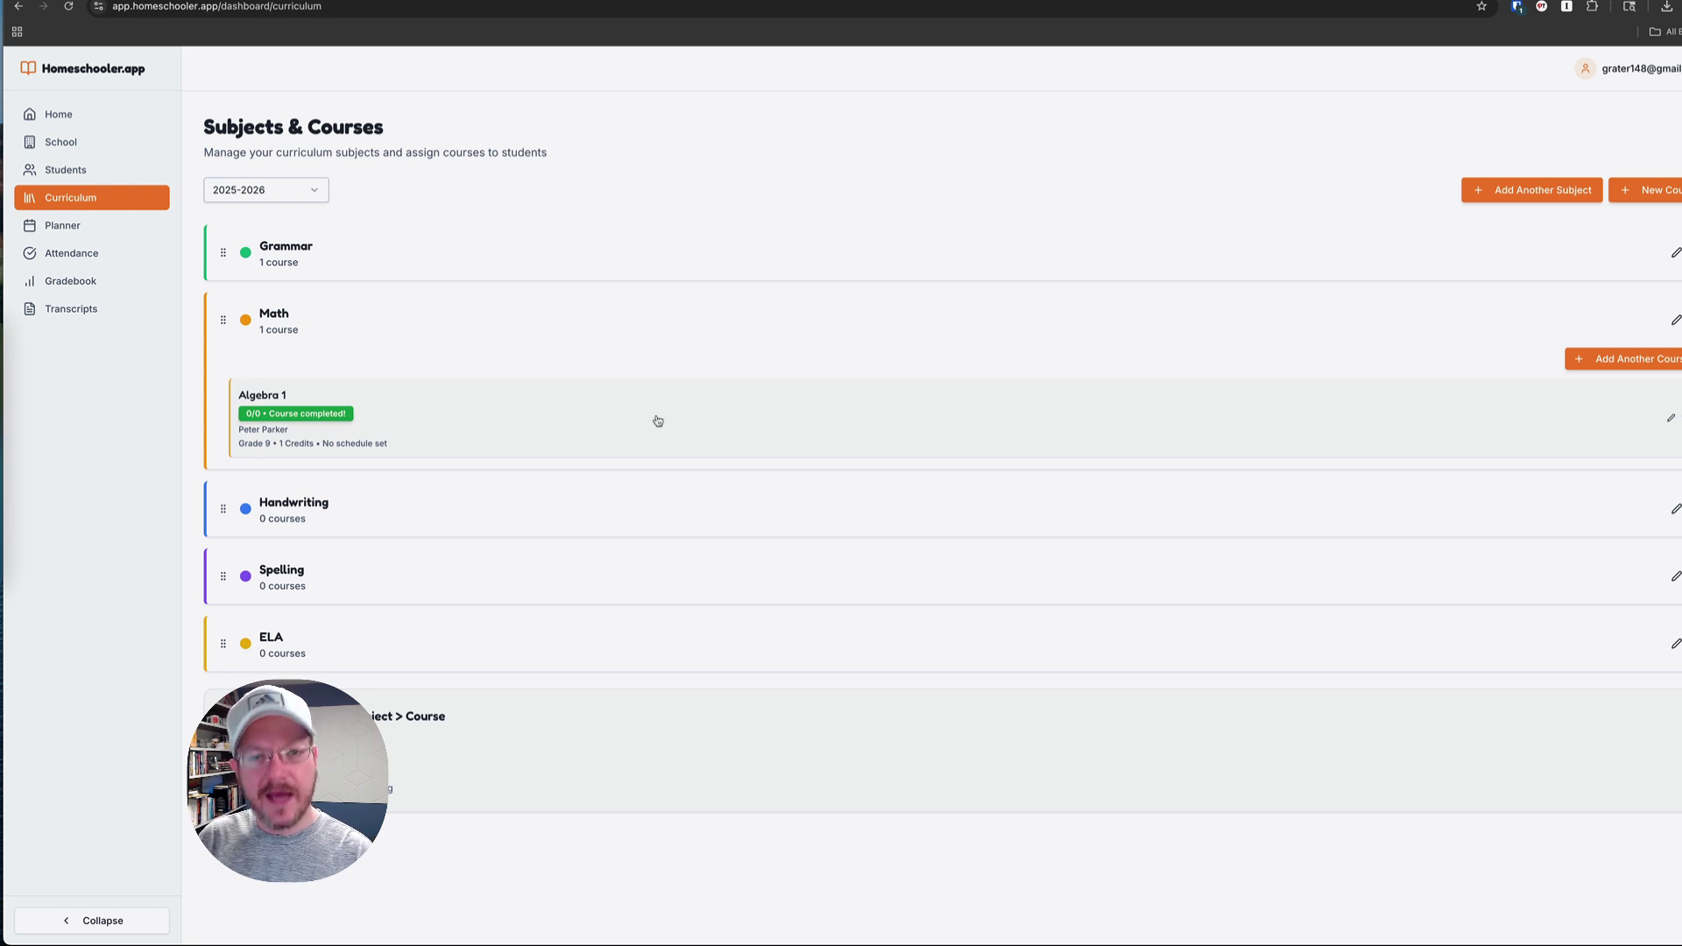
Open the planner's weekly calendar and enlarge Monday 19 and Tuesday 20 in turn
left_click(61, 230)
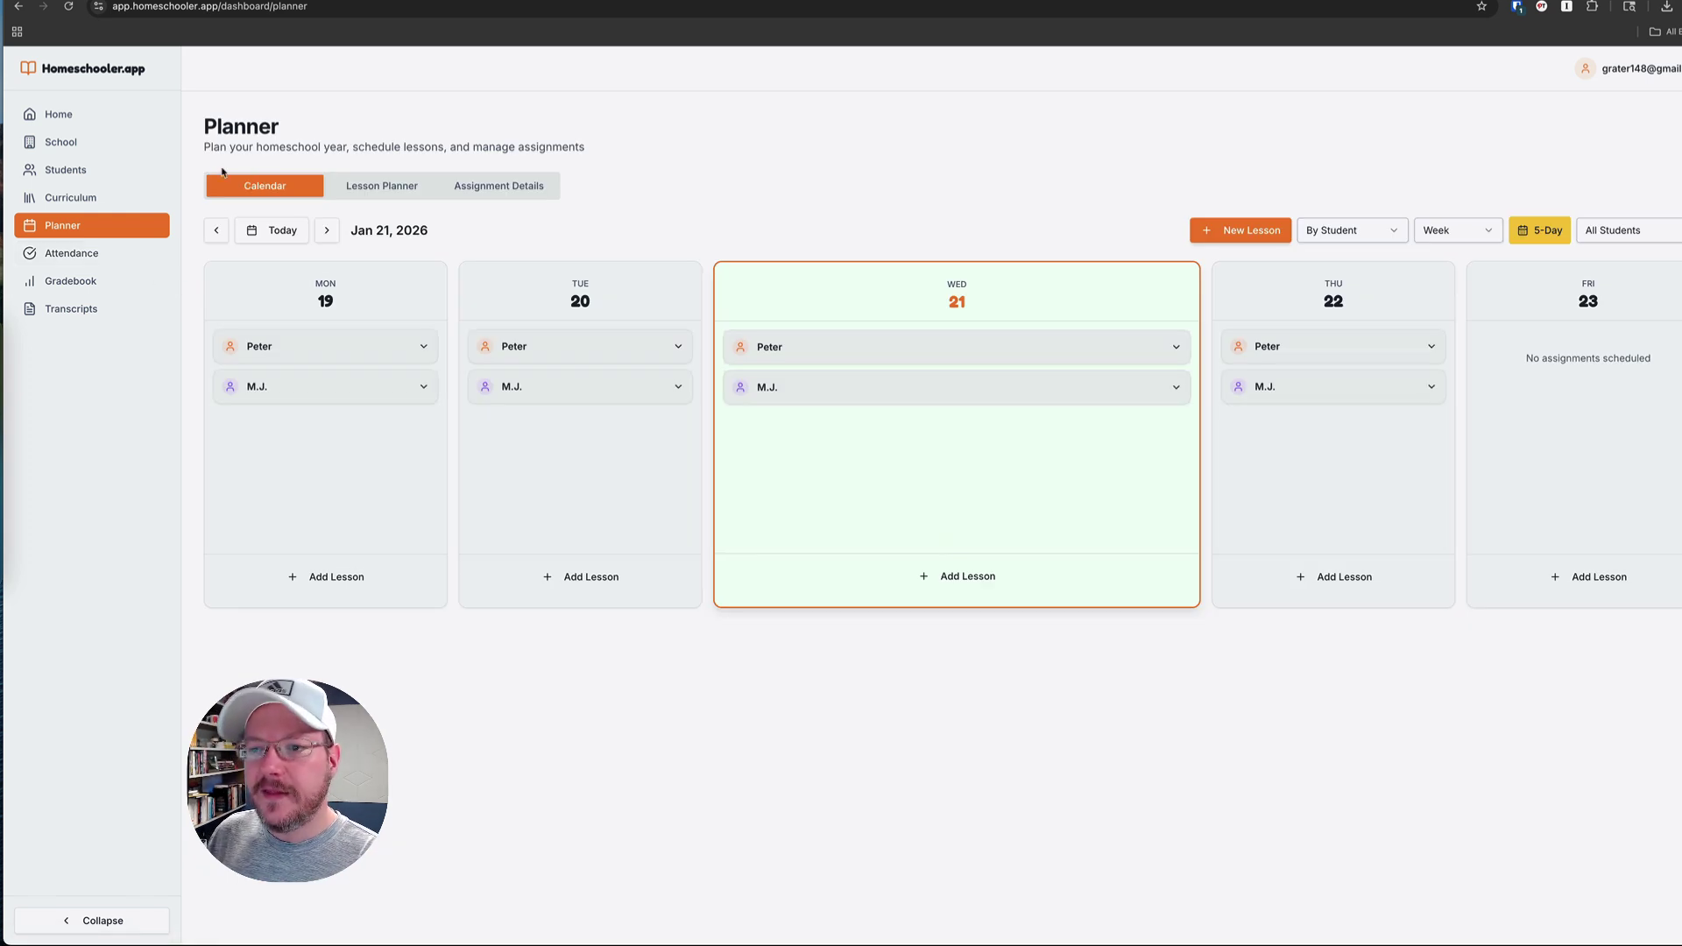
left_click(302, 287)
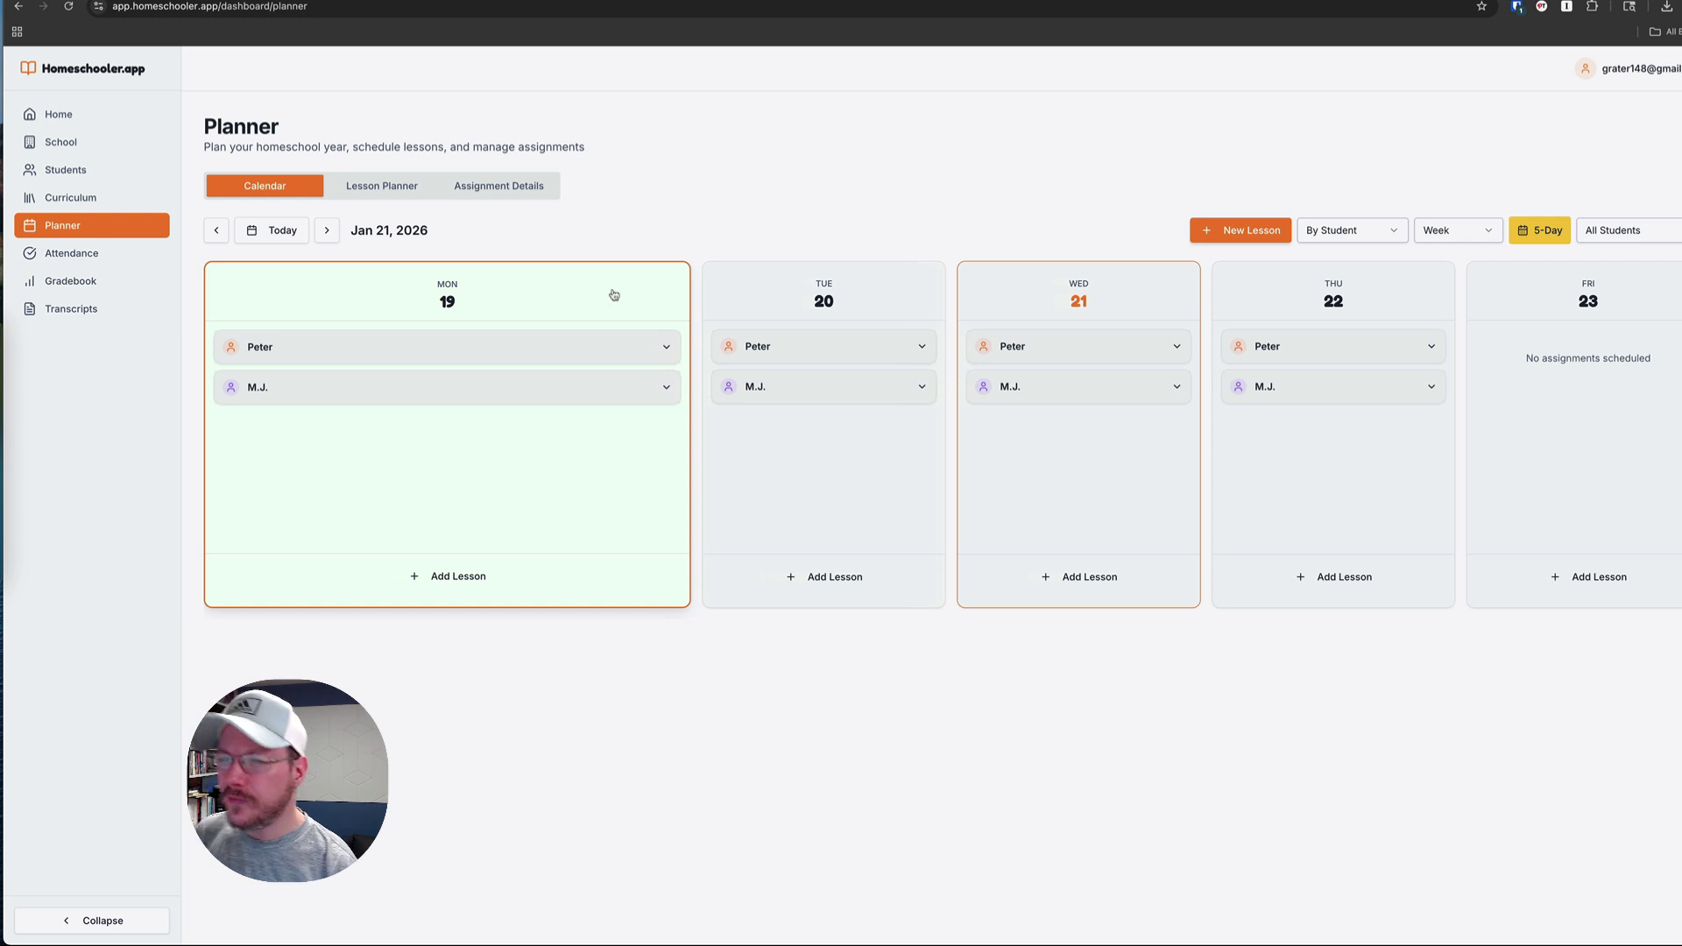
left_click(746, 294)
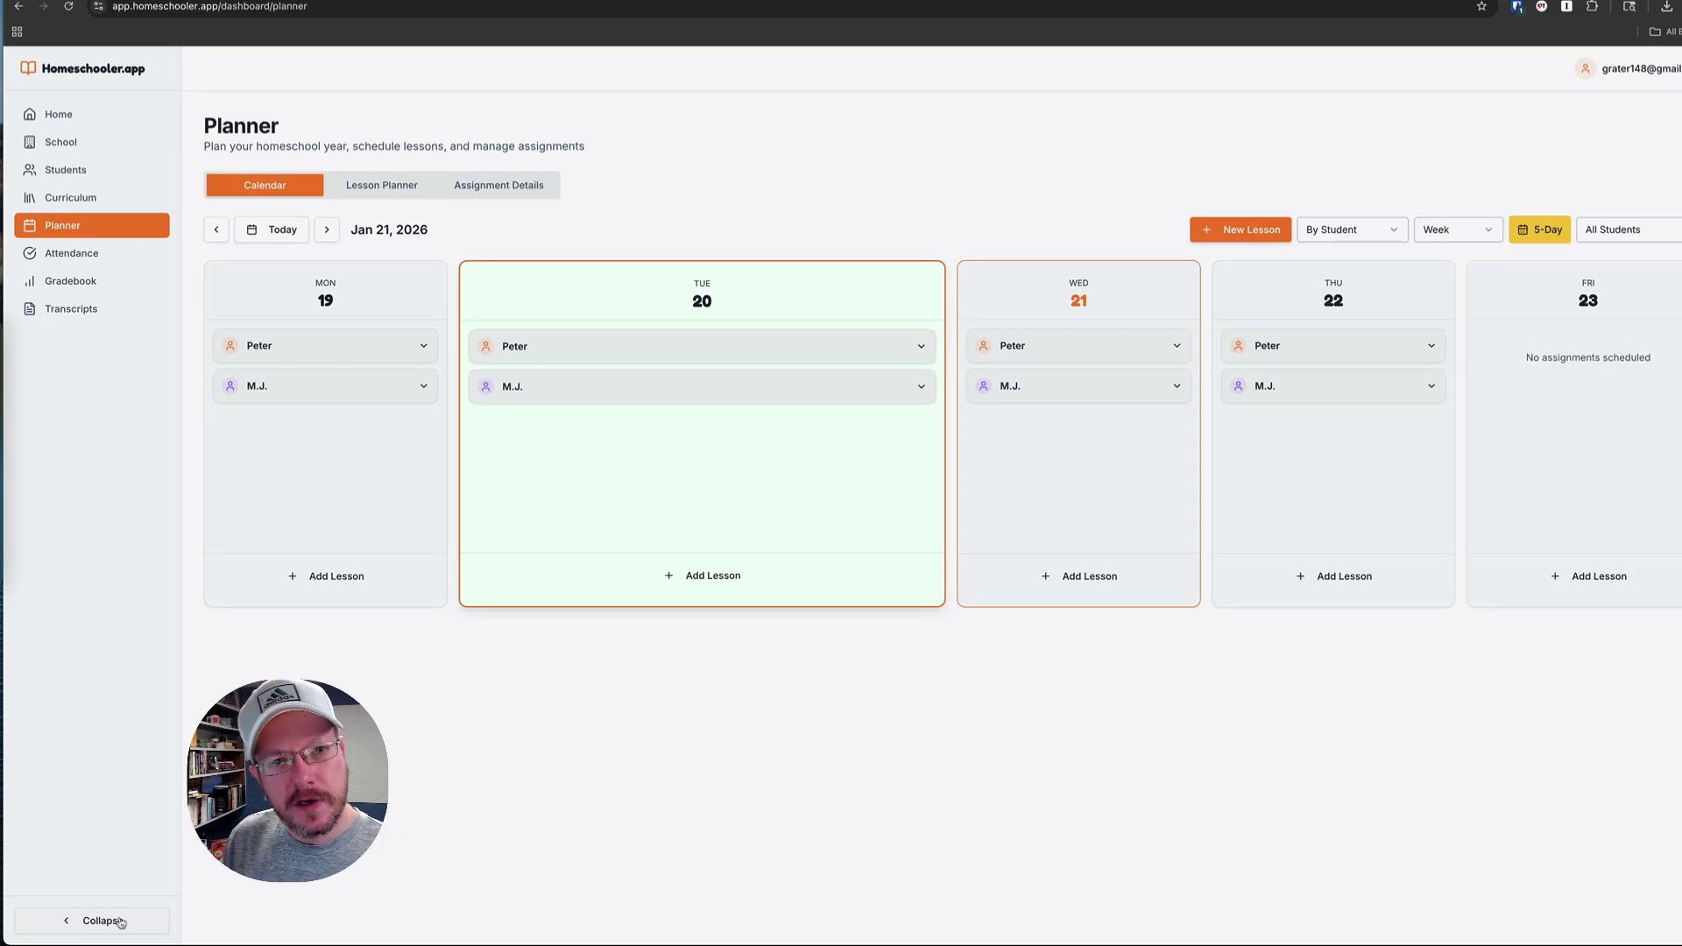
Collapse and restore the navigation sidebar, and expand the first student's lessons on Monday 19
left_click(114, 921)
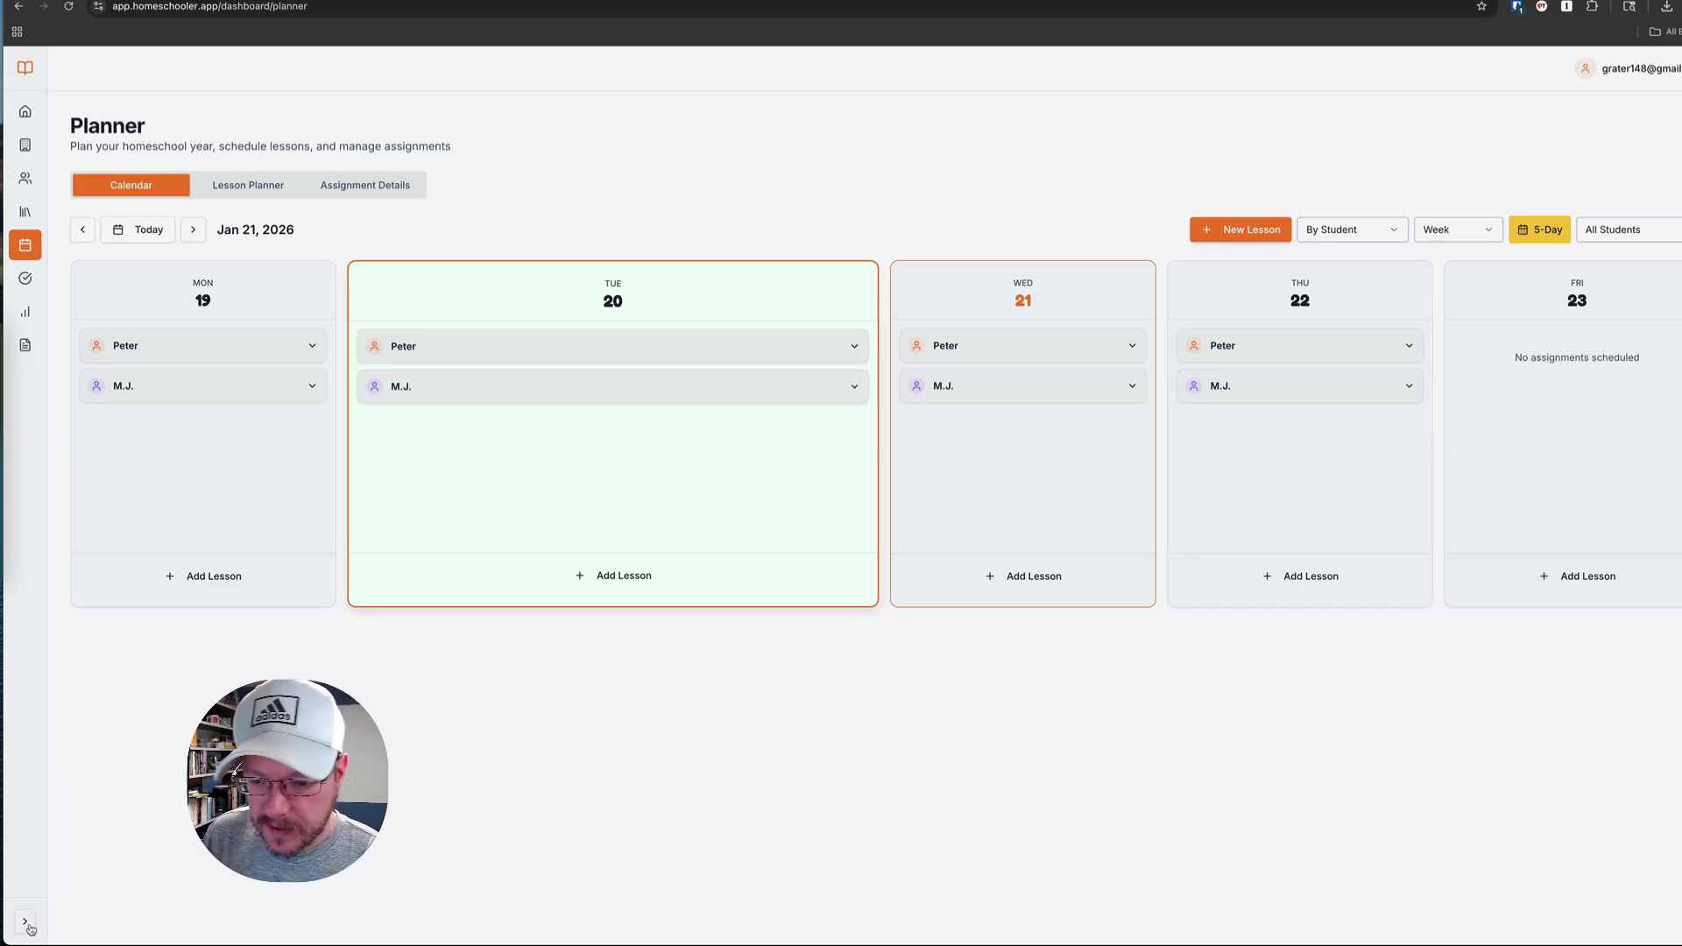
left_click(27, 924)
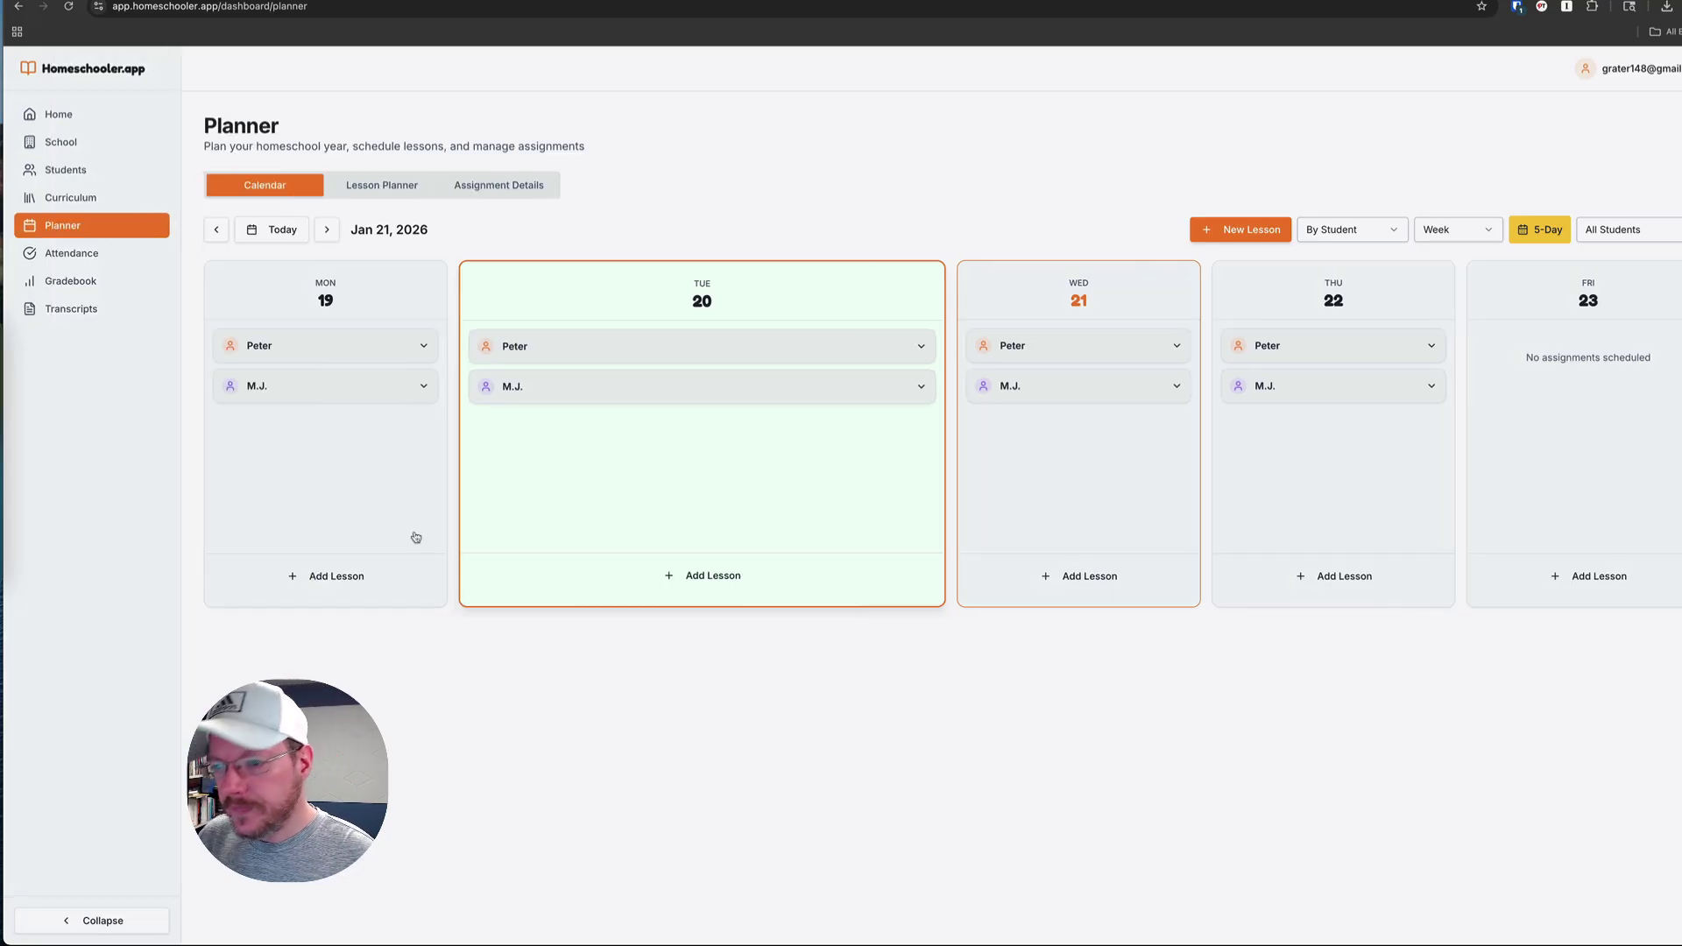
left_click(332, 351)
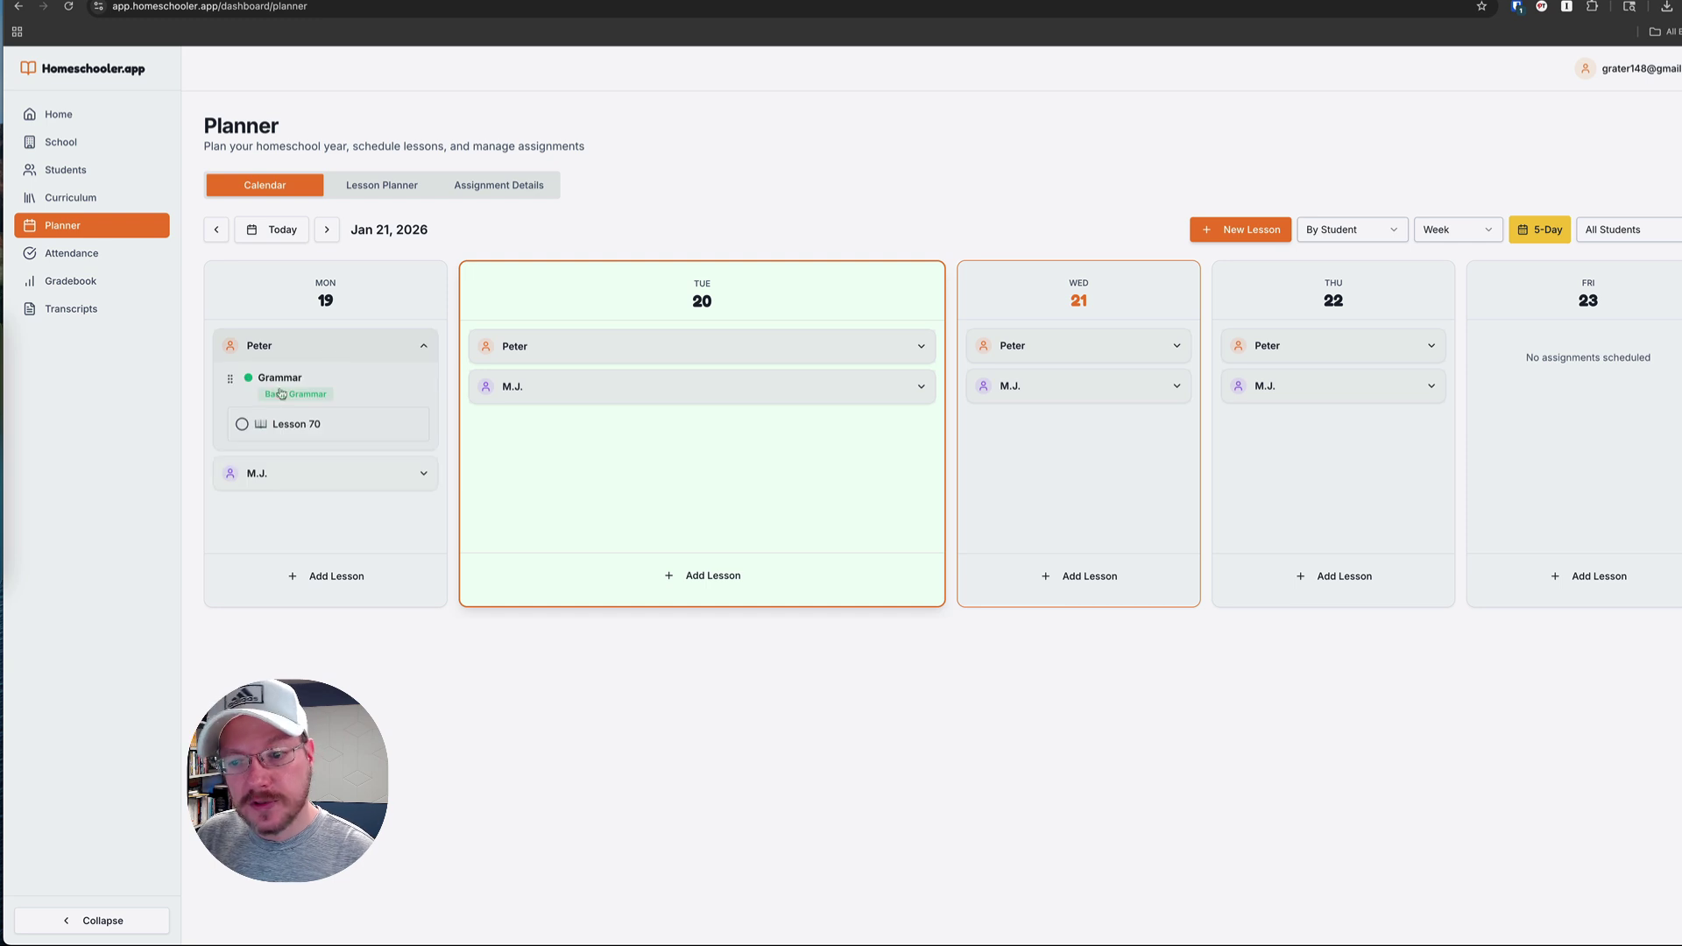
Mark the first student's Lesson 70 on Monday 19 as complete, return it to pending, and collapse that student's lessons
left_click(243, 426)
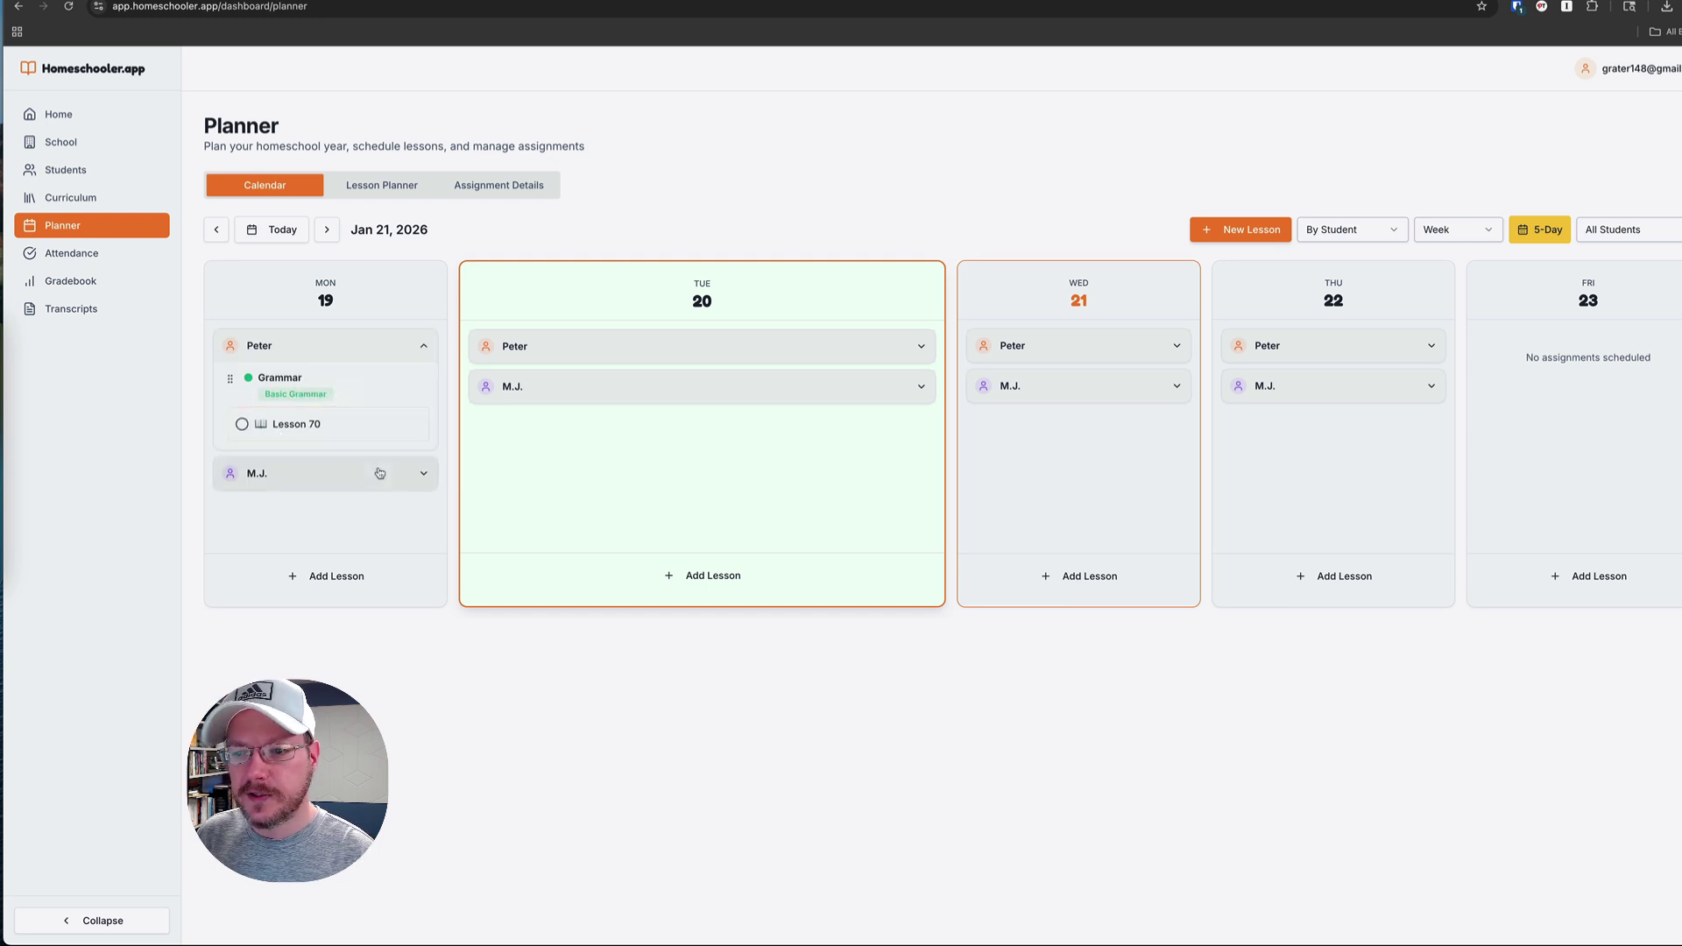
left_click(243, 428)
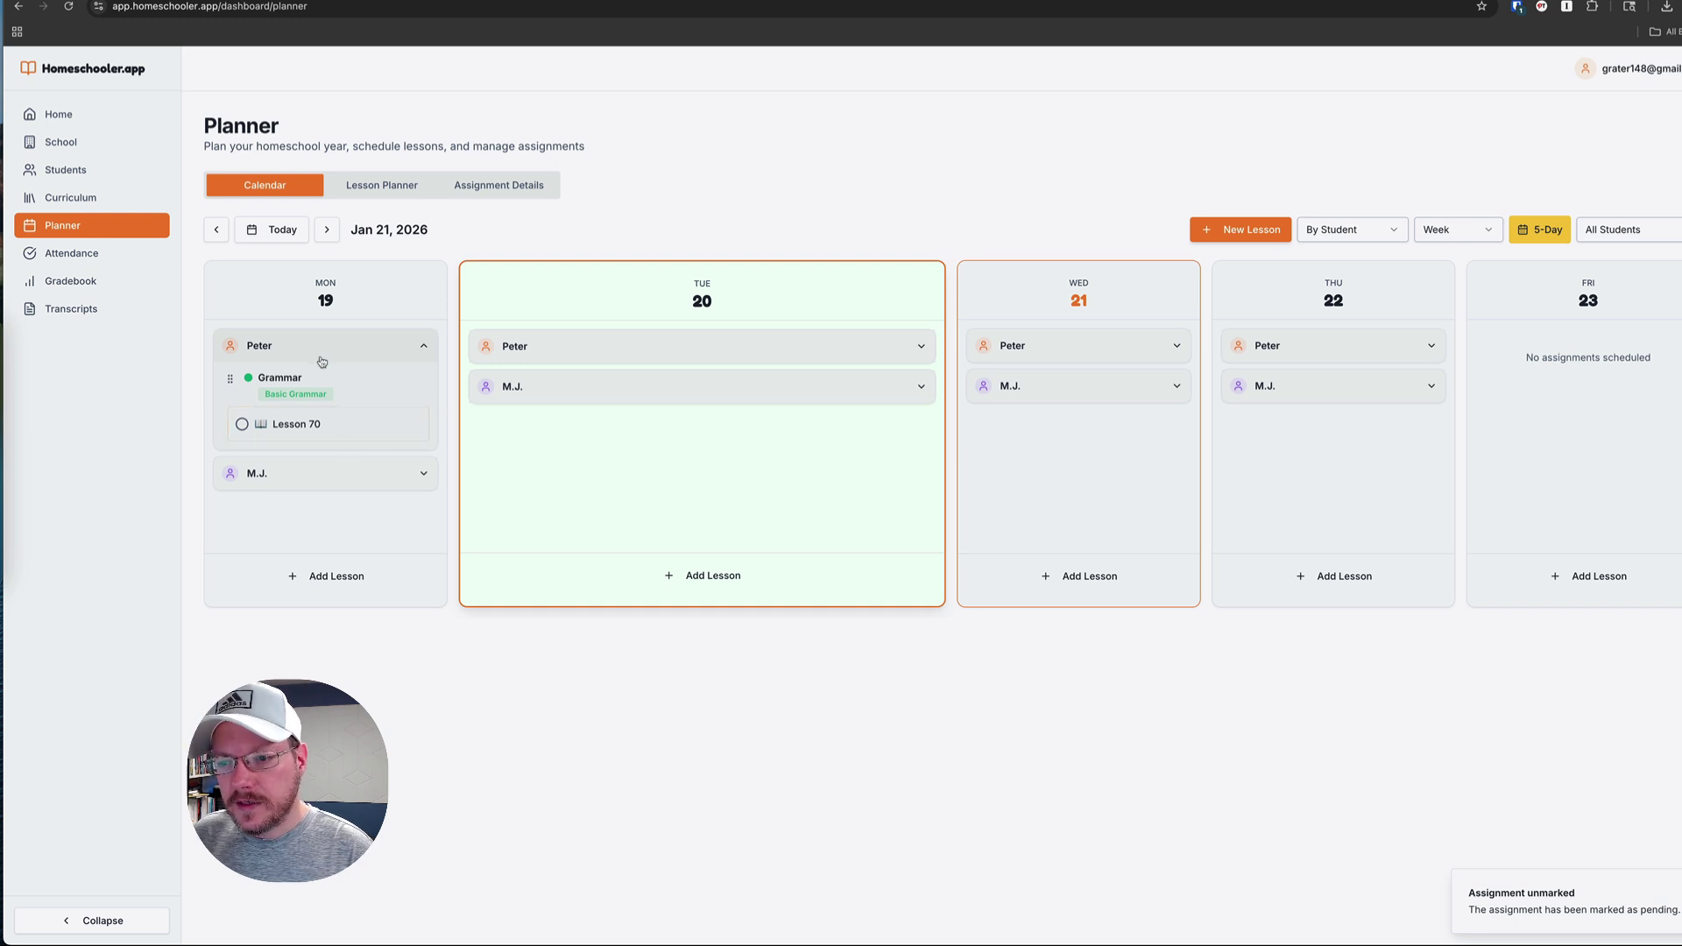
left_click(263, 352)
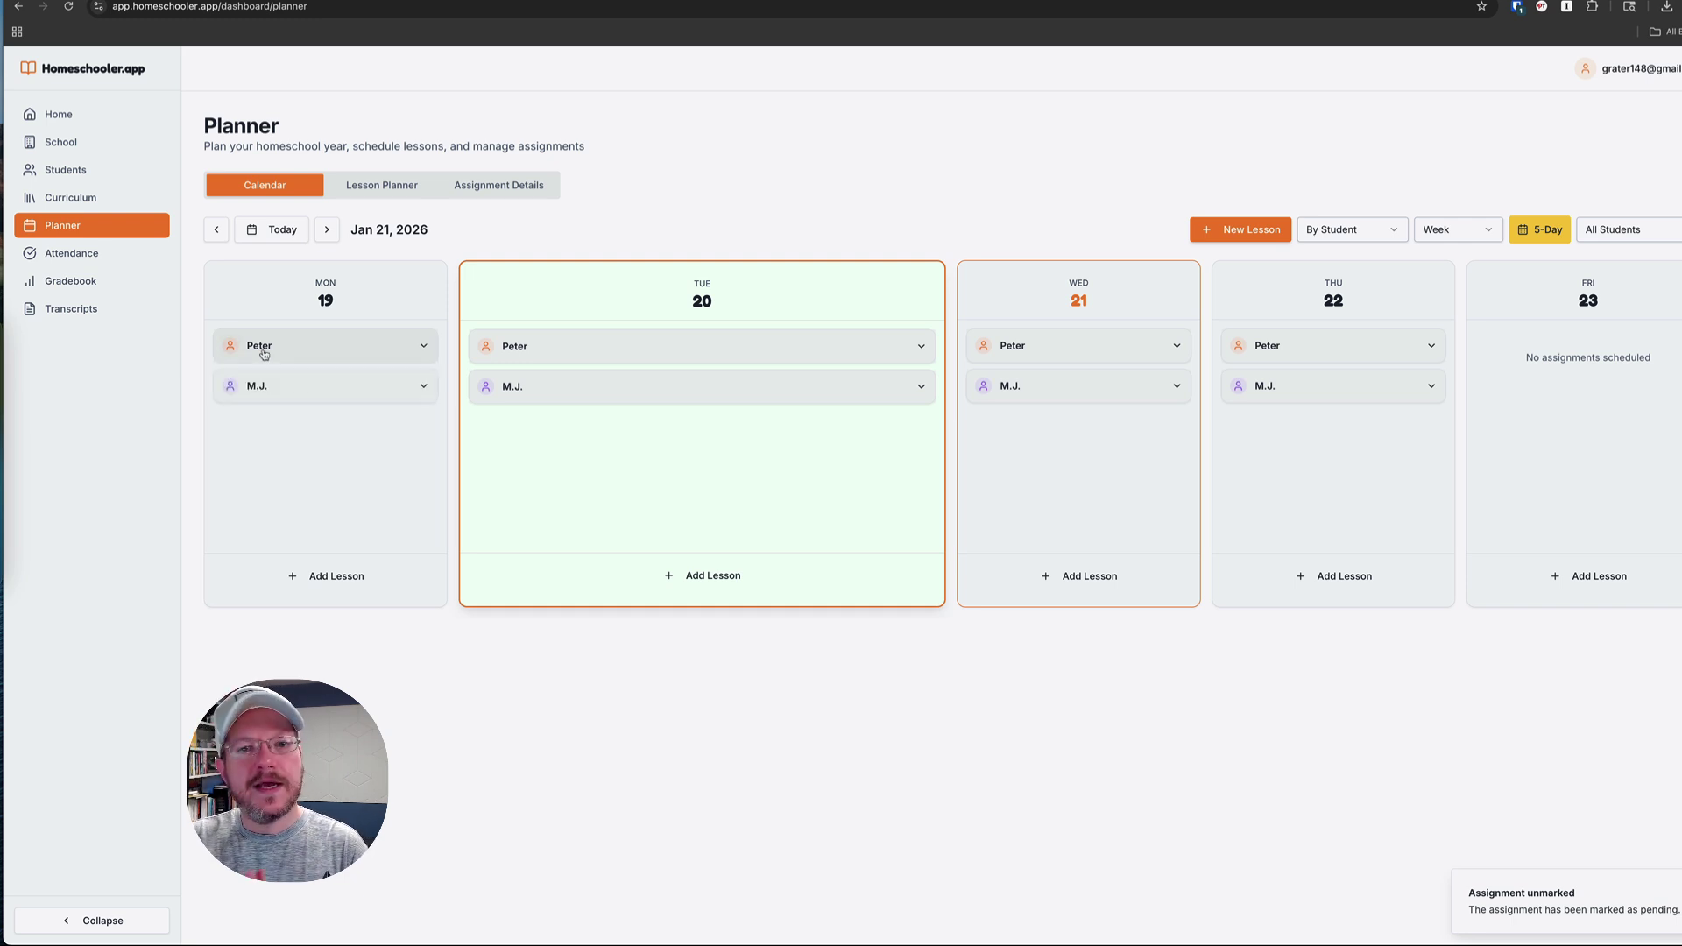
Move the Math subject above Grammar in the curriculum, and check the first student's Monday 19 lessons in the planner
left_click(77, 197)
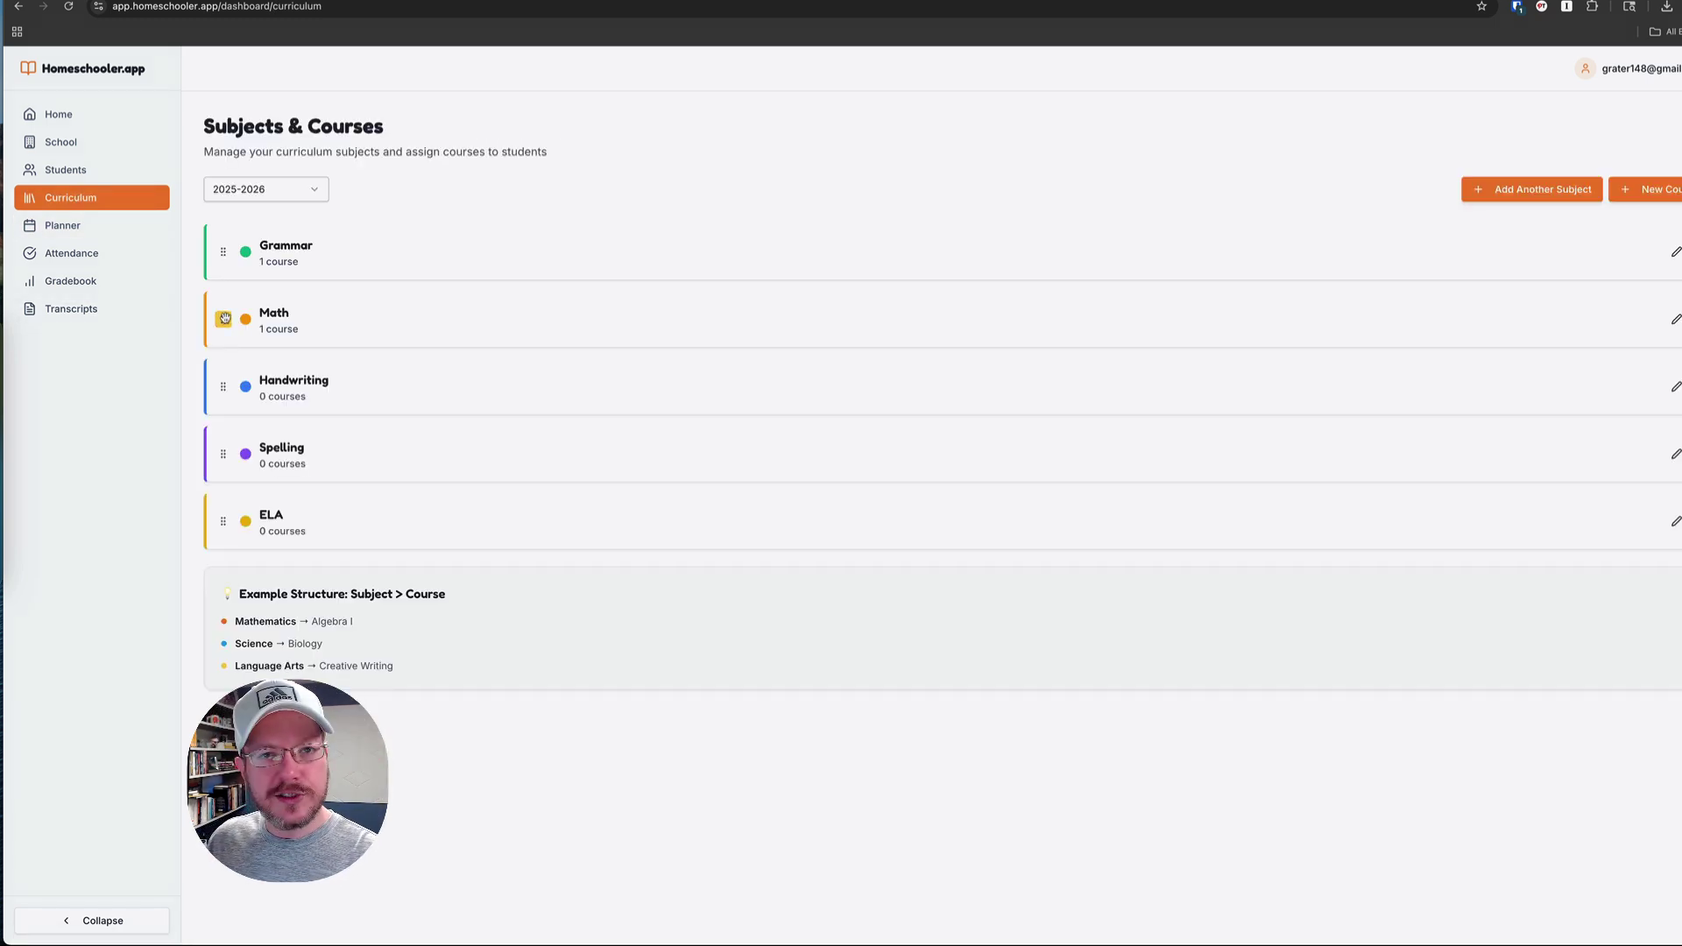
left_click_drag(225, 322, 229, 247)
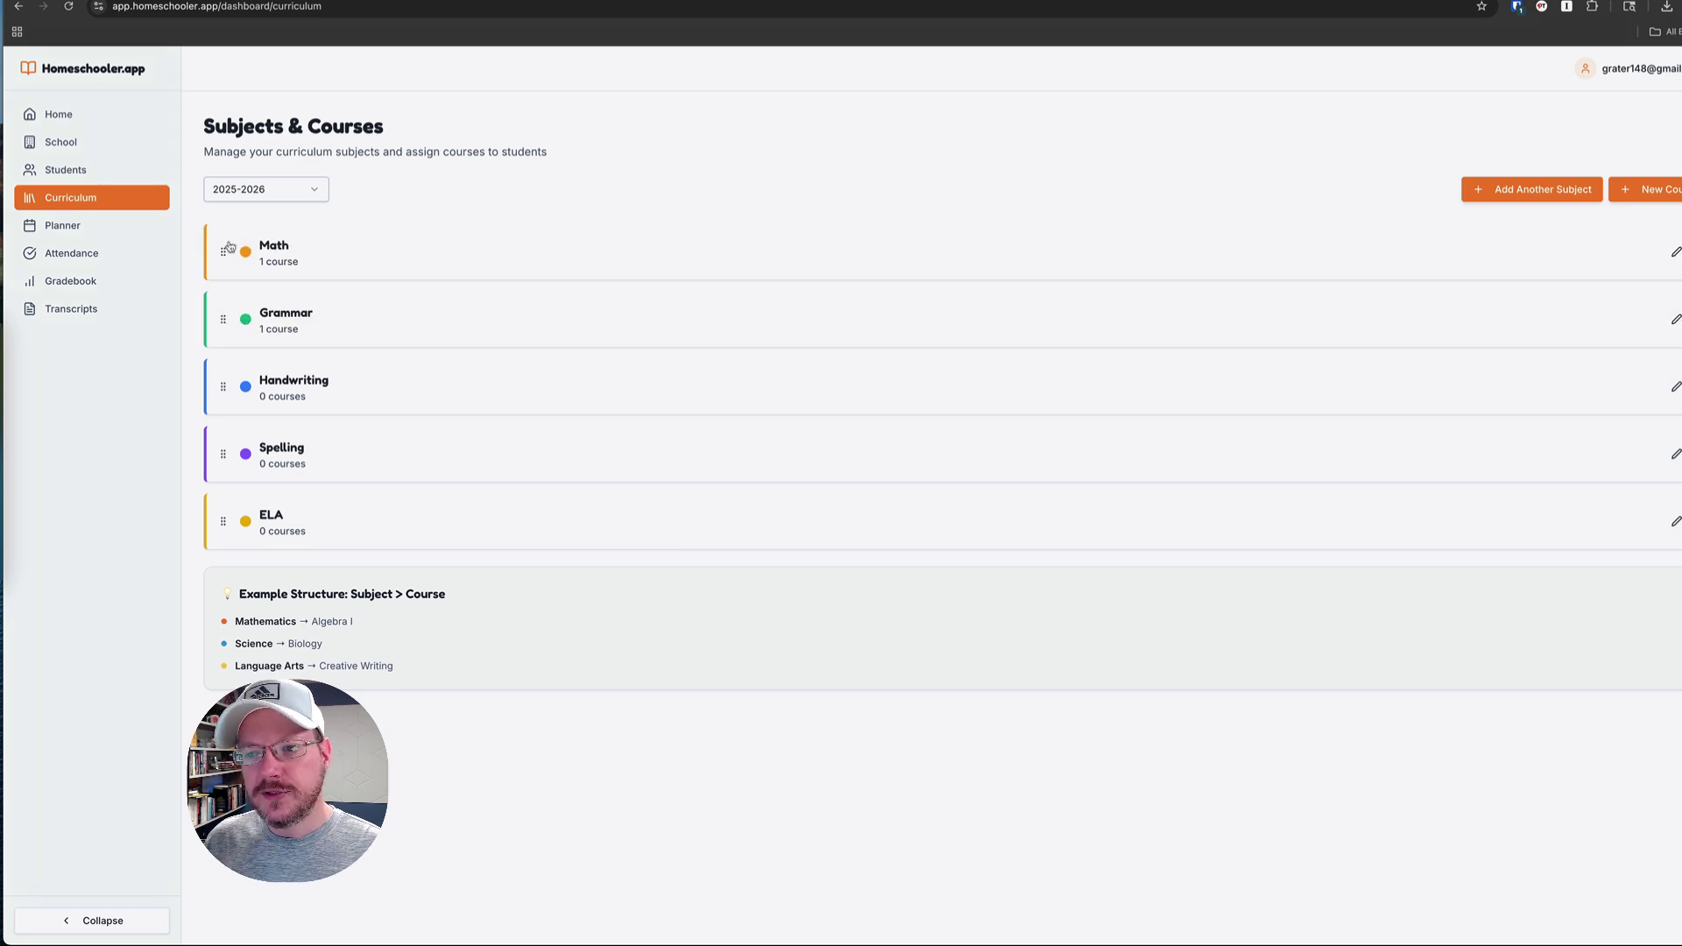
left_click(73, 225)
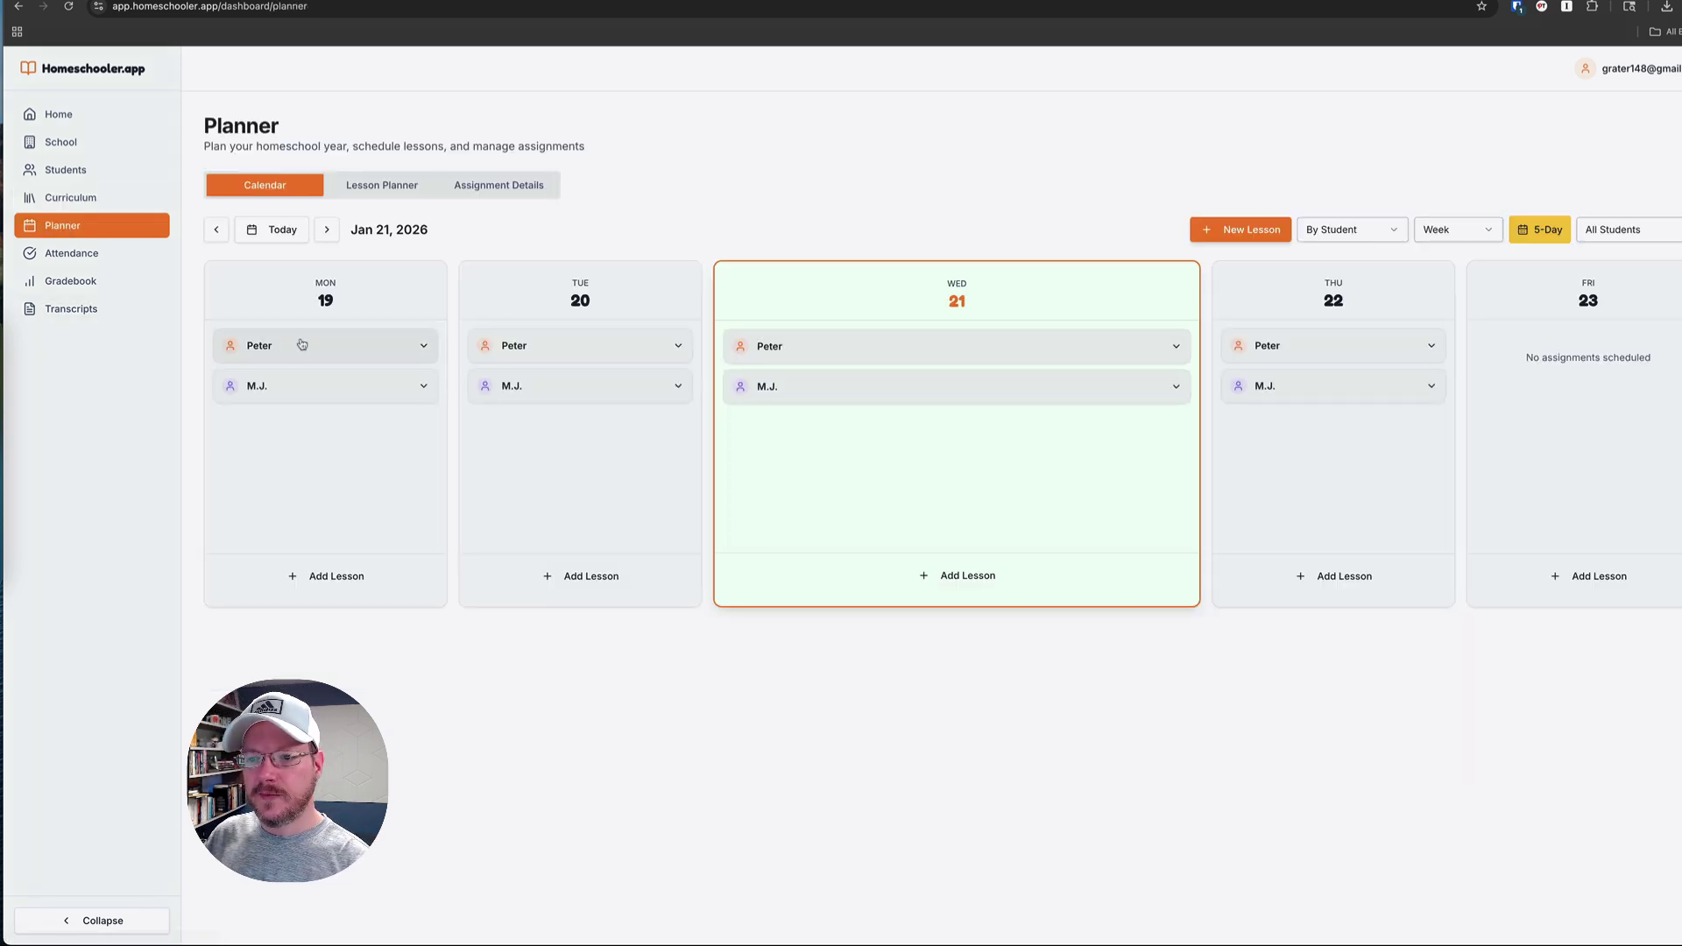
left_click(263, 348)
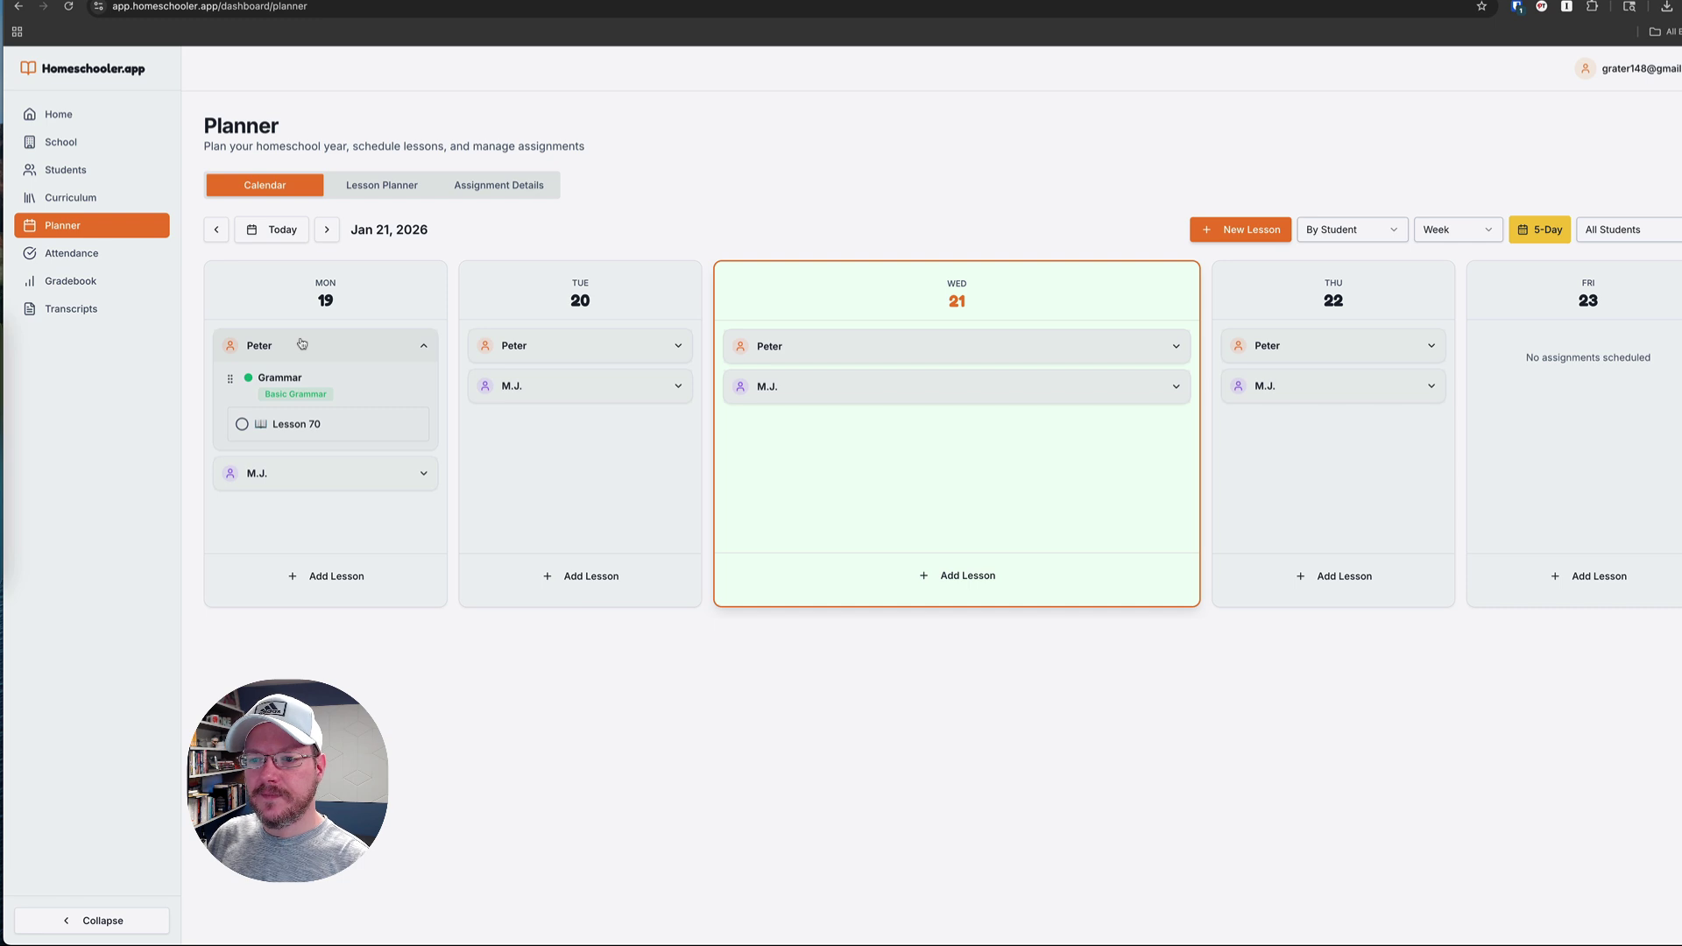
left_click(243, 346)
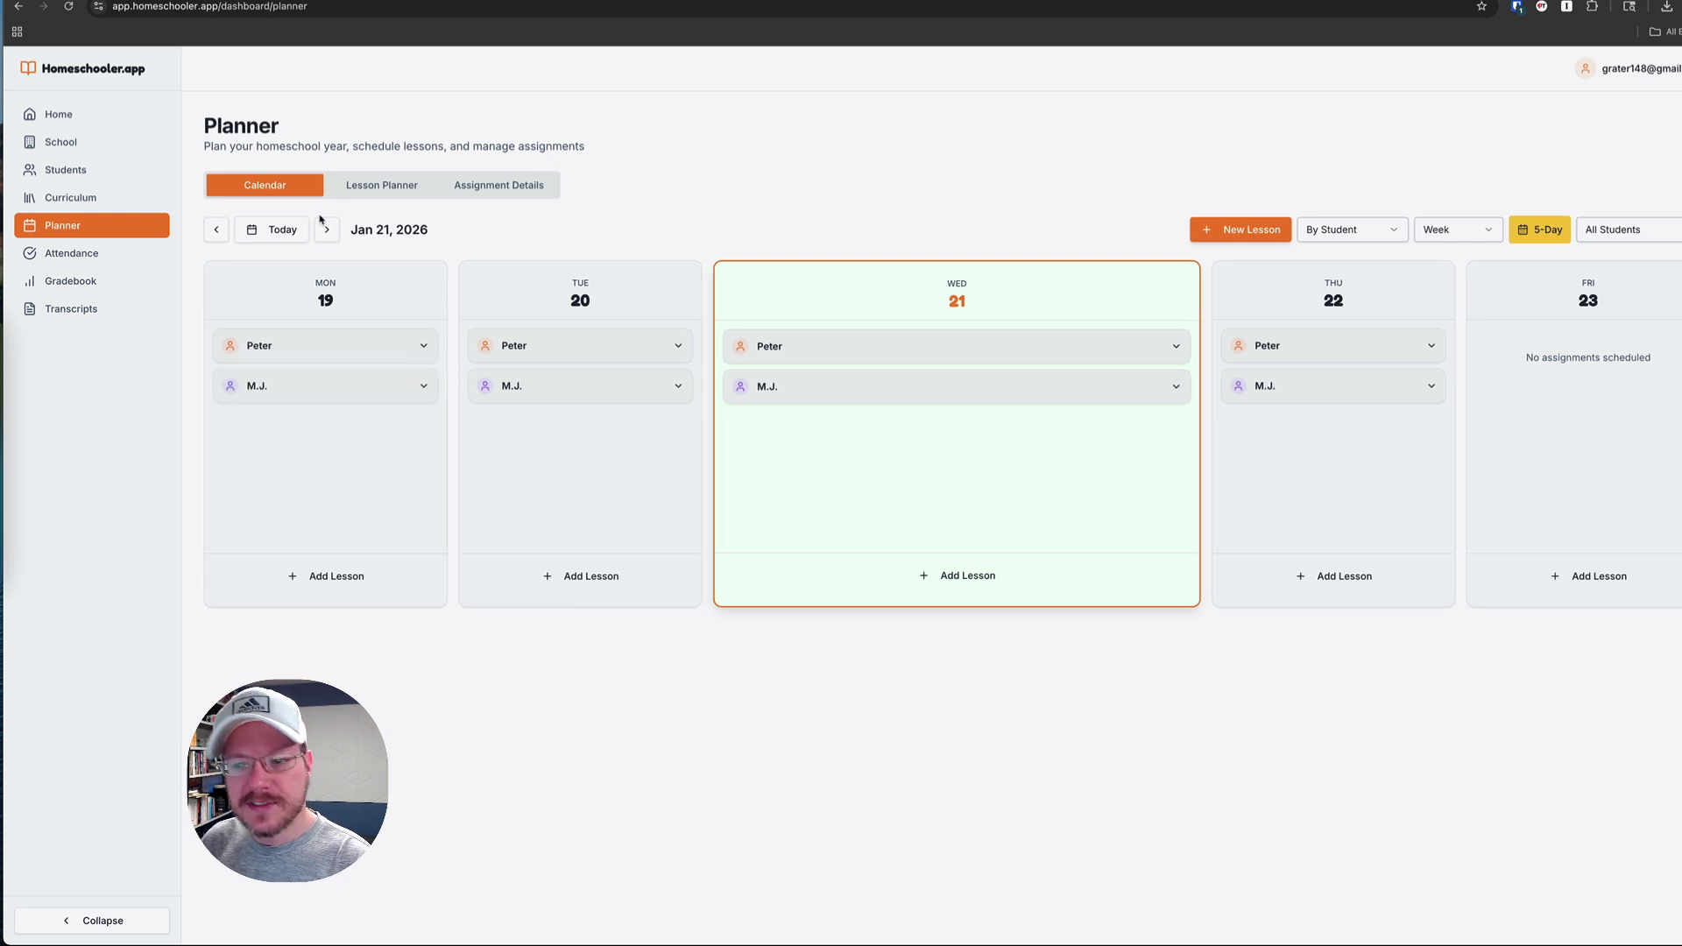
Open the lesson planner for the student enrolled in Algebra 1 and choose the Algebra 1 course
left_click(384, 182)
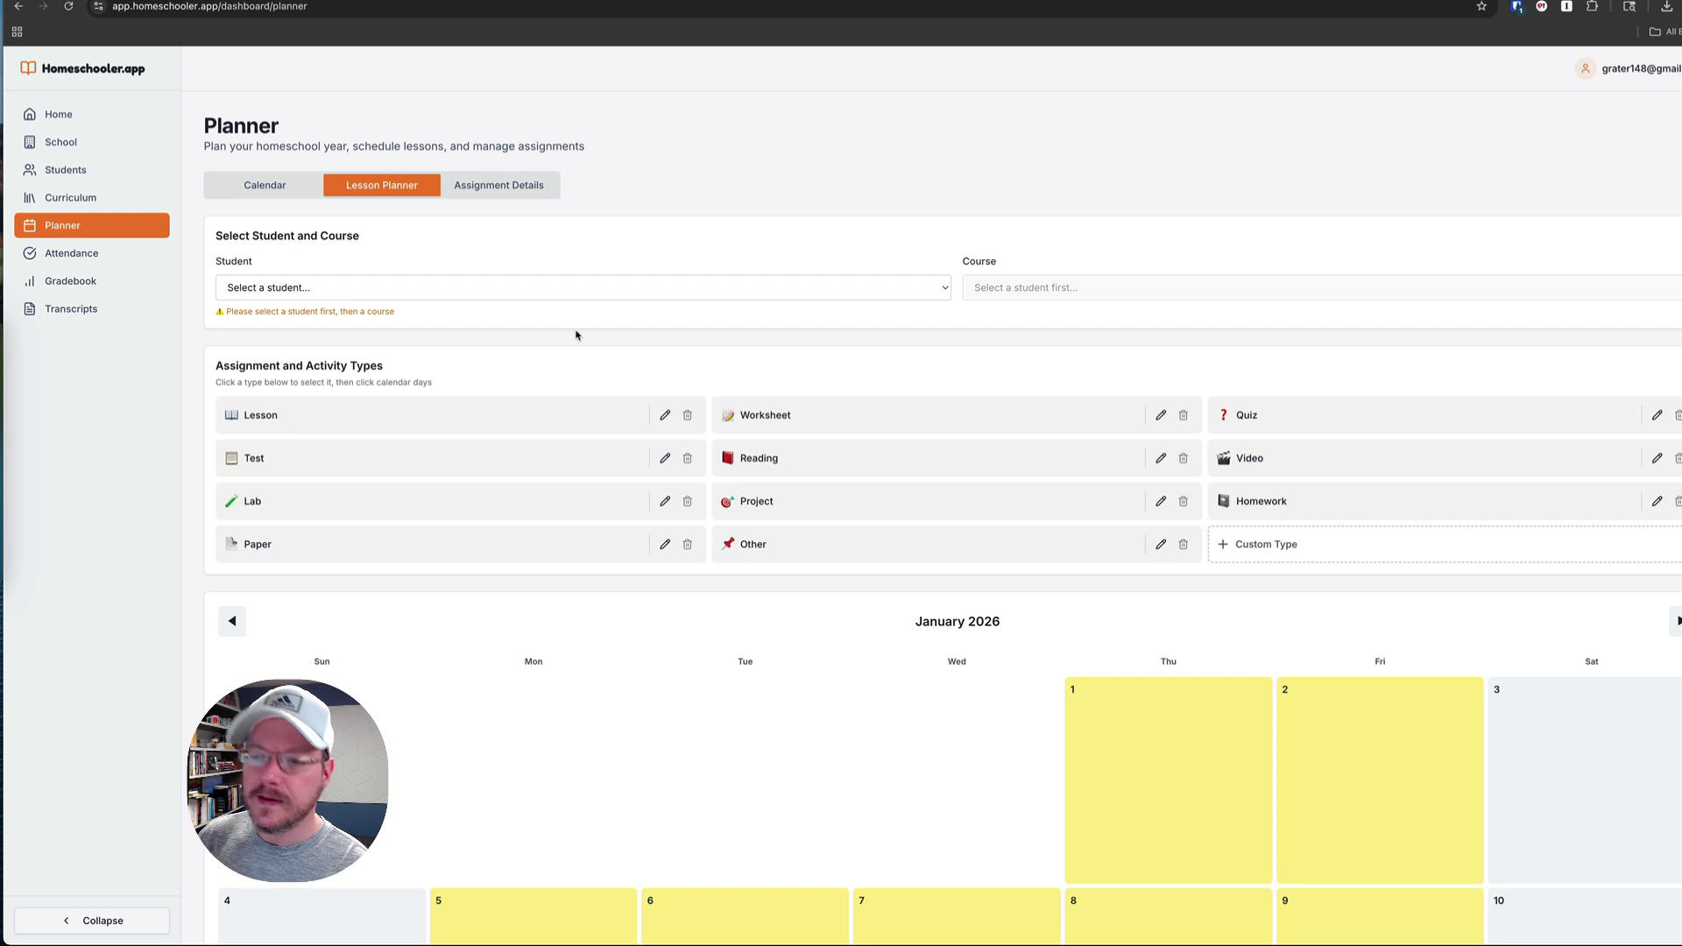
left_click(543, 292)
left_click(328, 298)
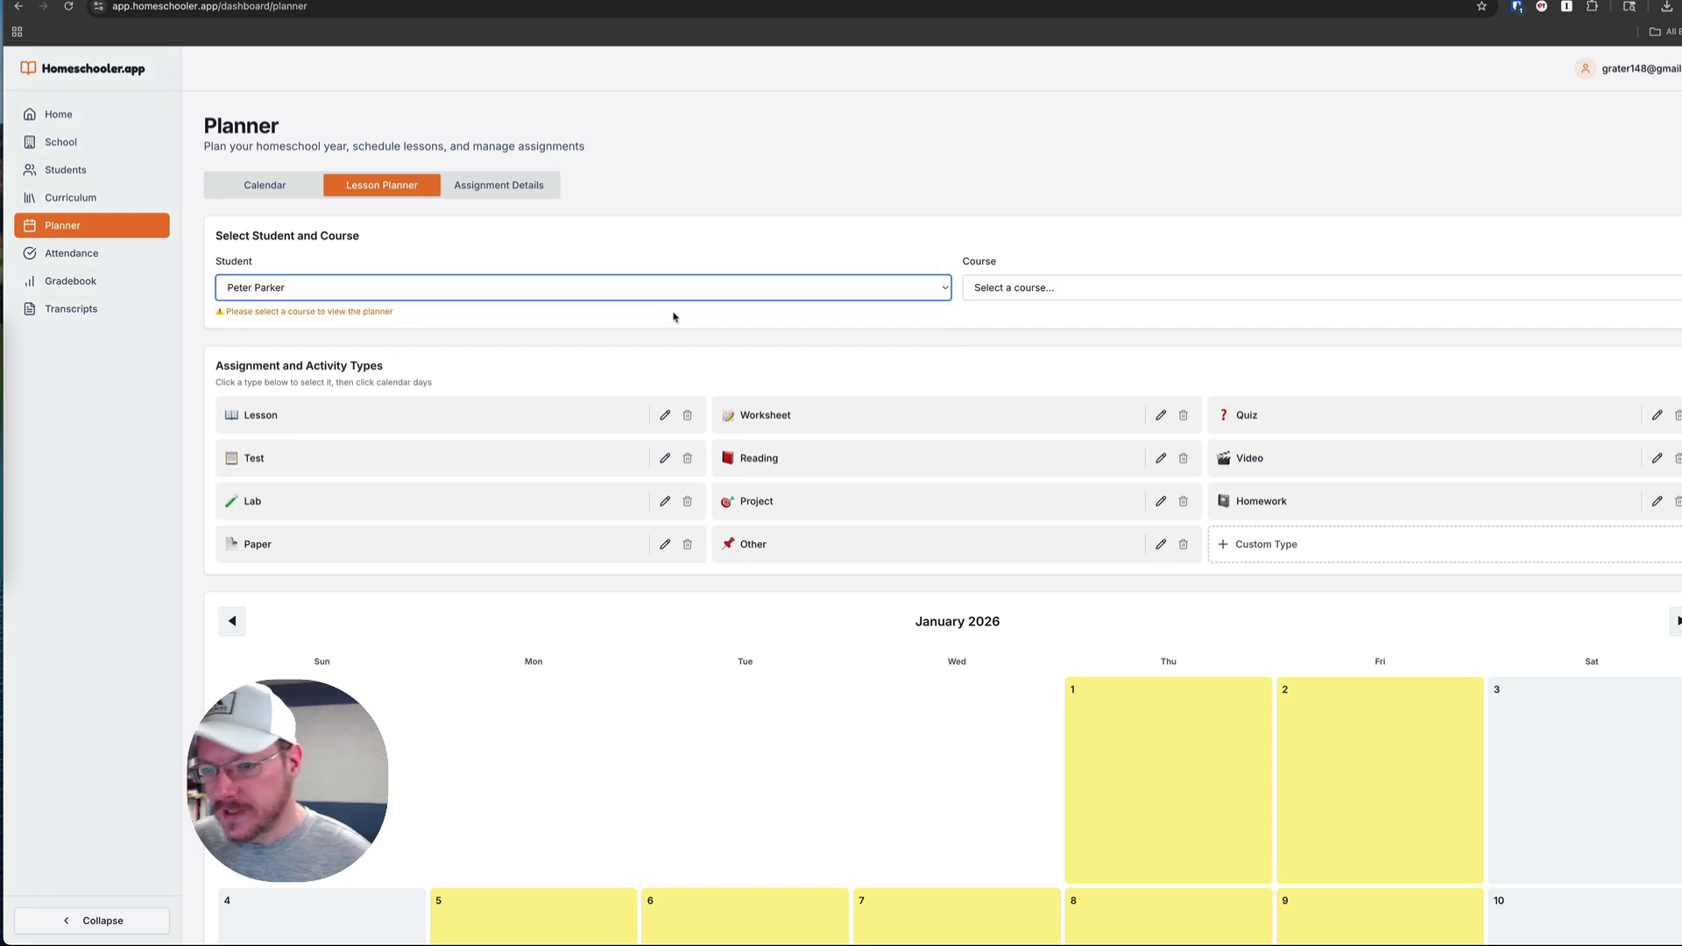
left_click(1007, 292)
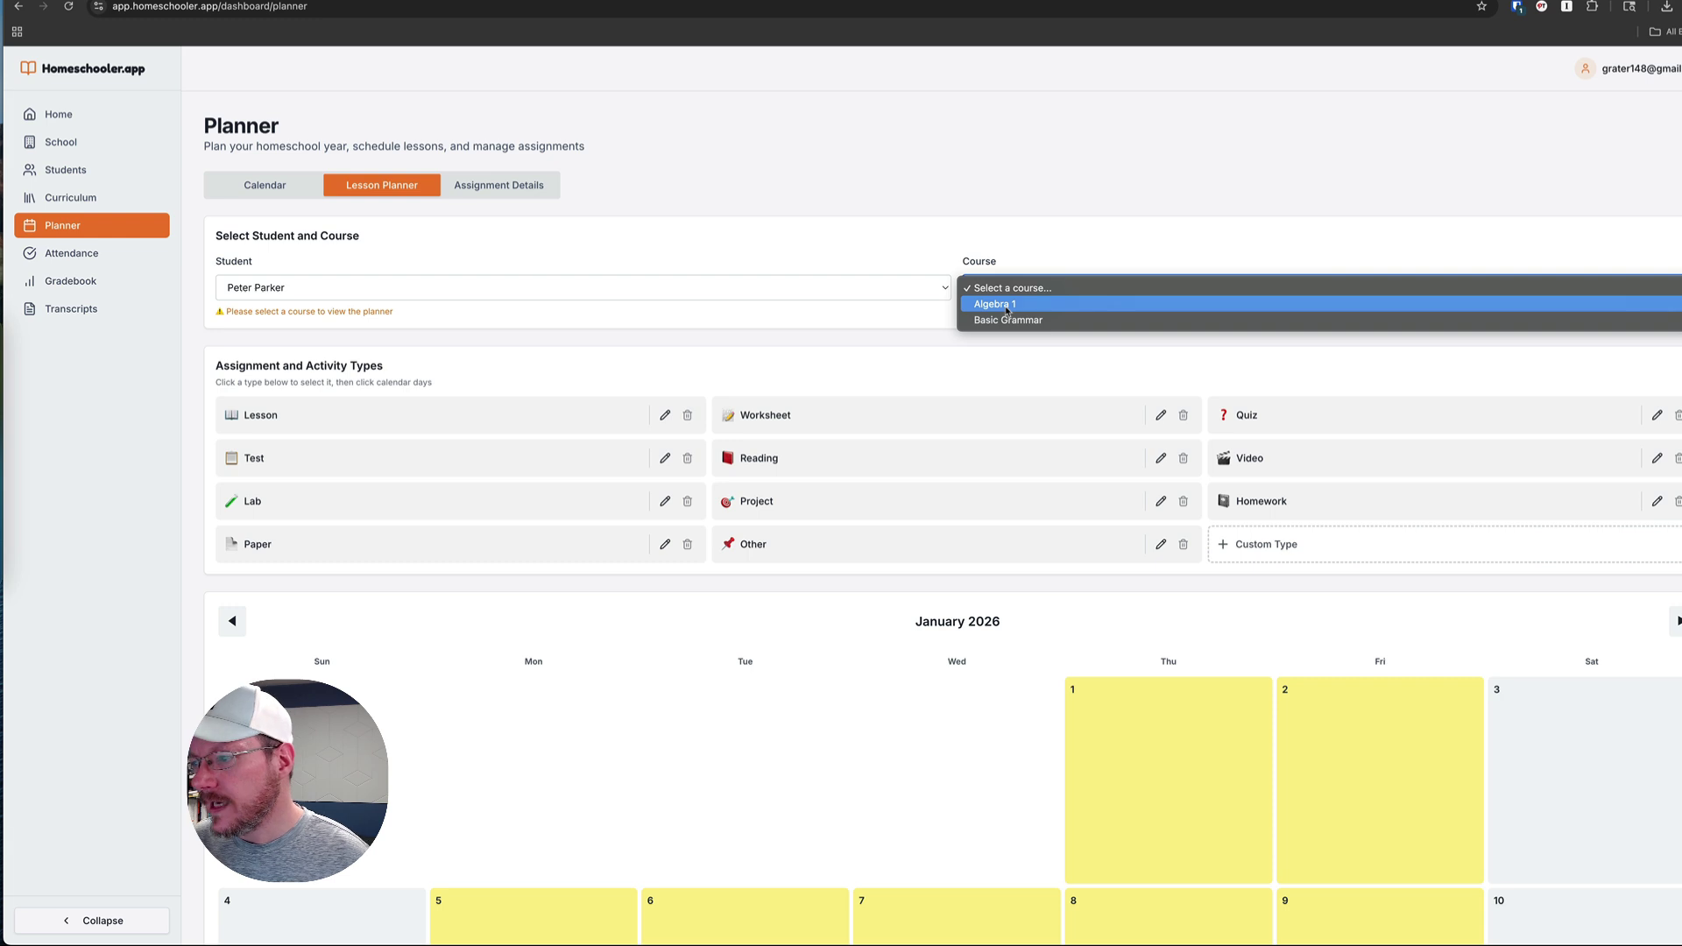
left_click(1007, 305)
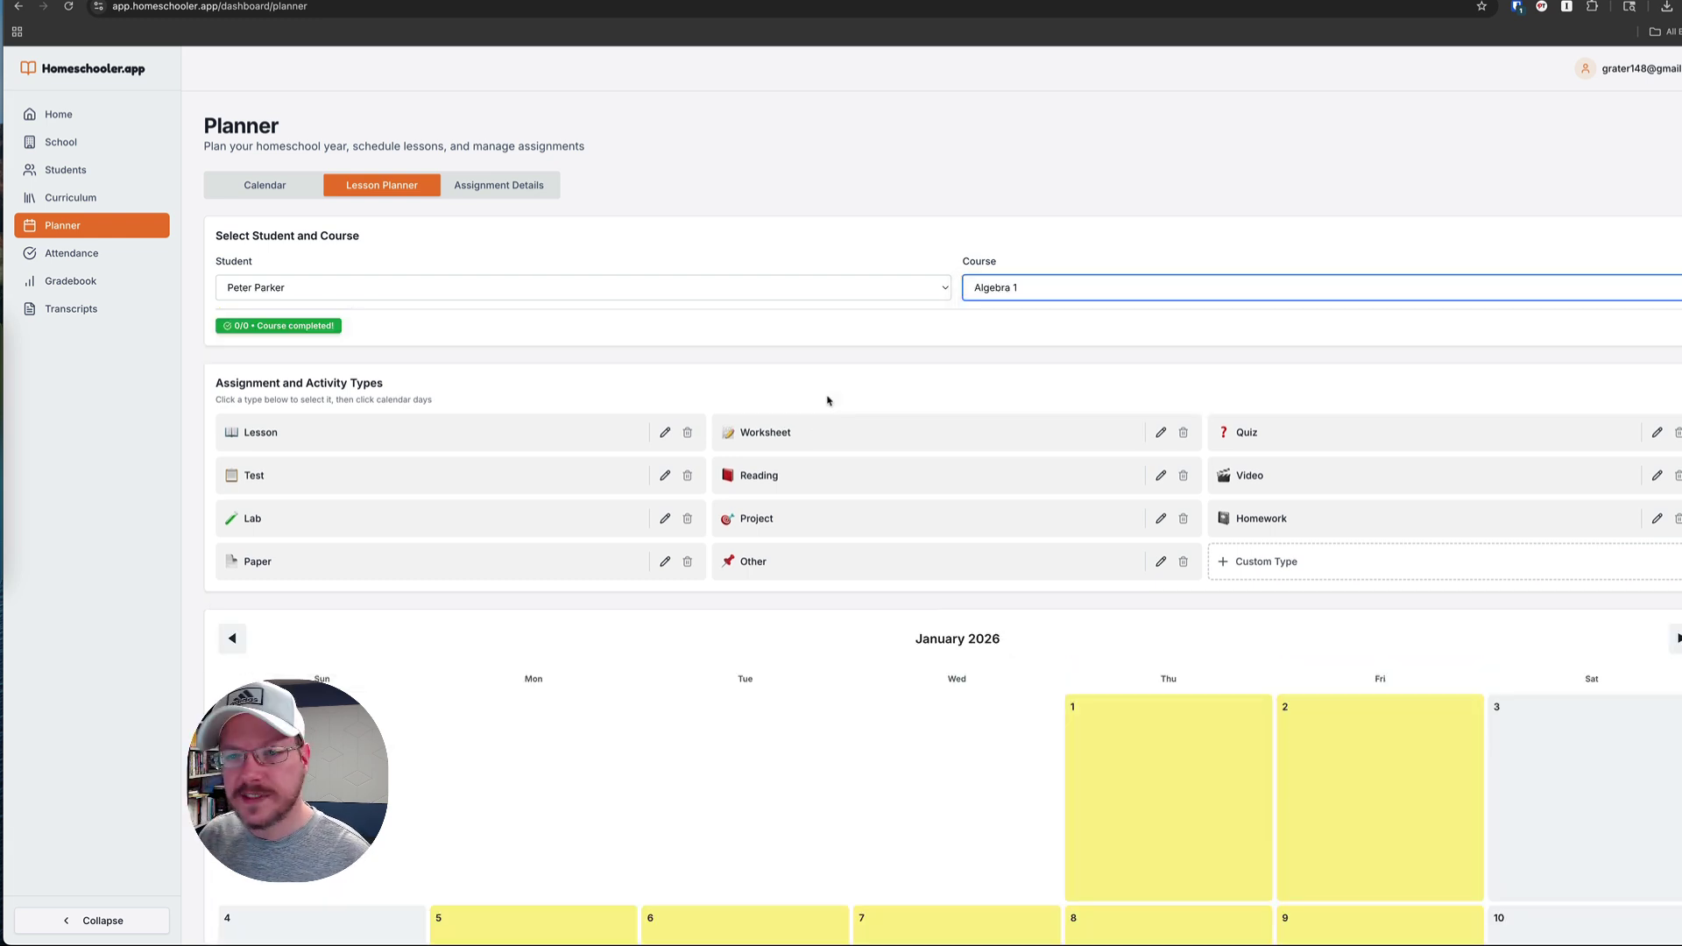
Quick-add a Lesson to every Monday, Tuesday, Thursday and Friday in January 2026
scroll(826, 400, "down", 5)
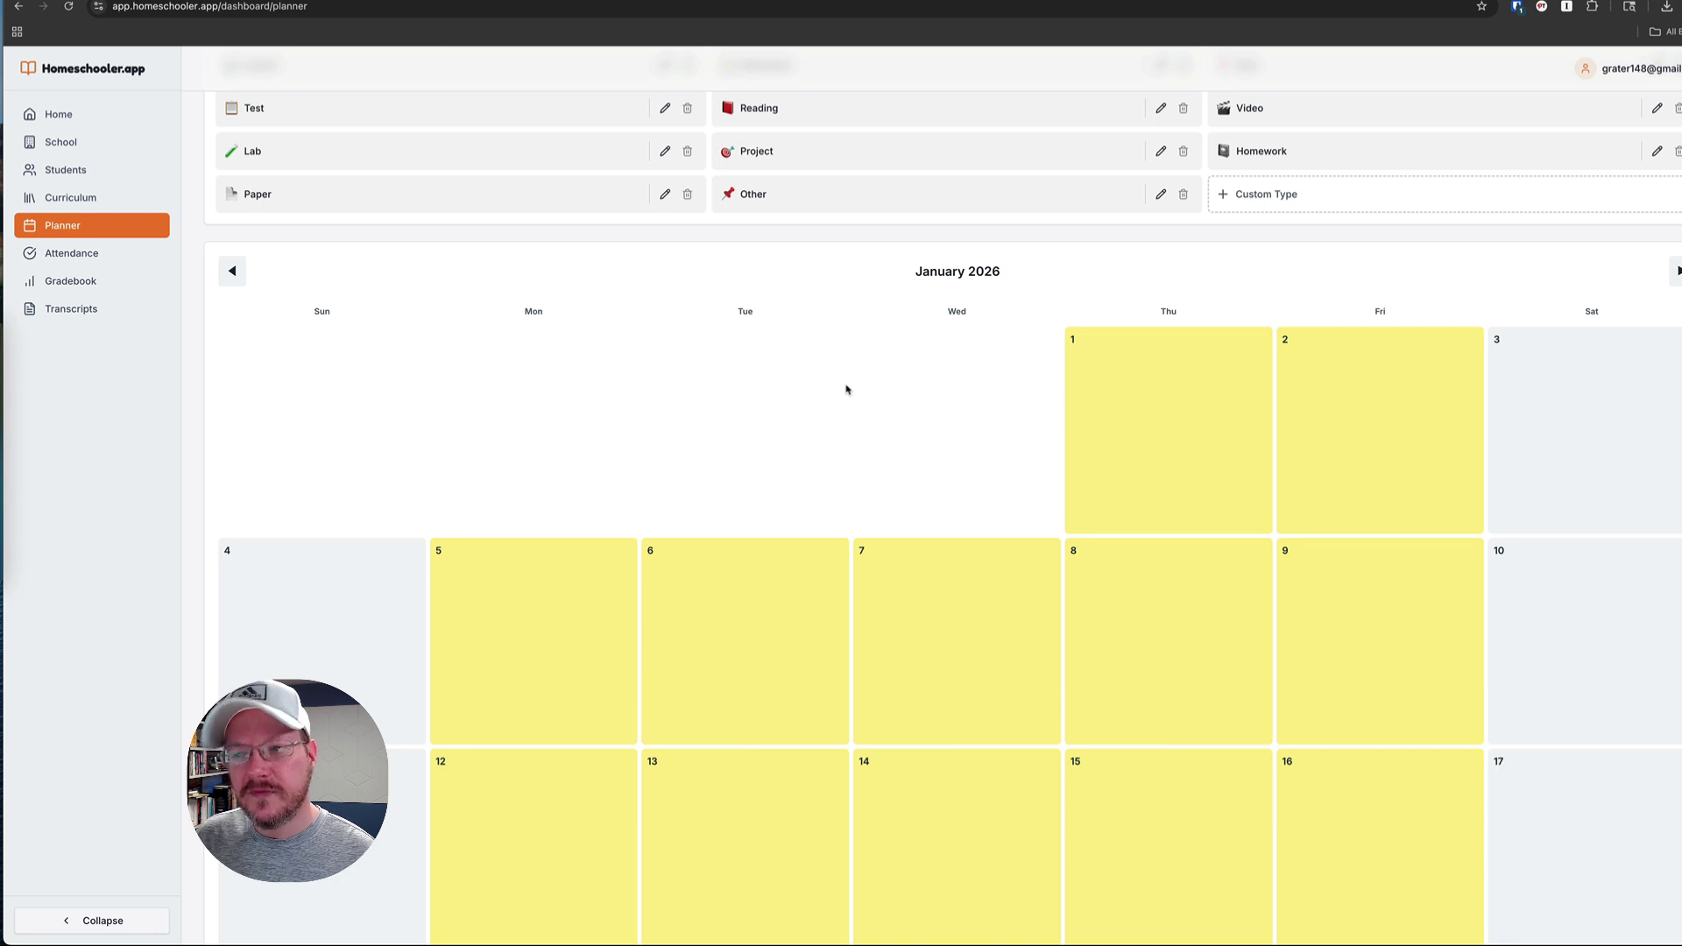
scroll(847, 388, "up", 4)
left_click(346, 371)
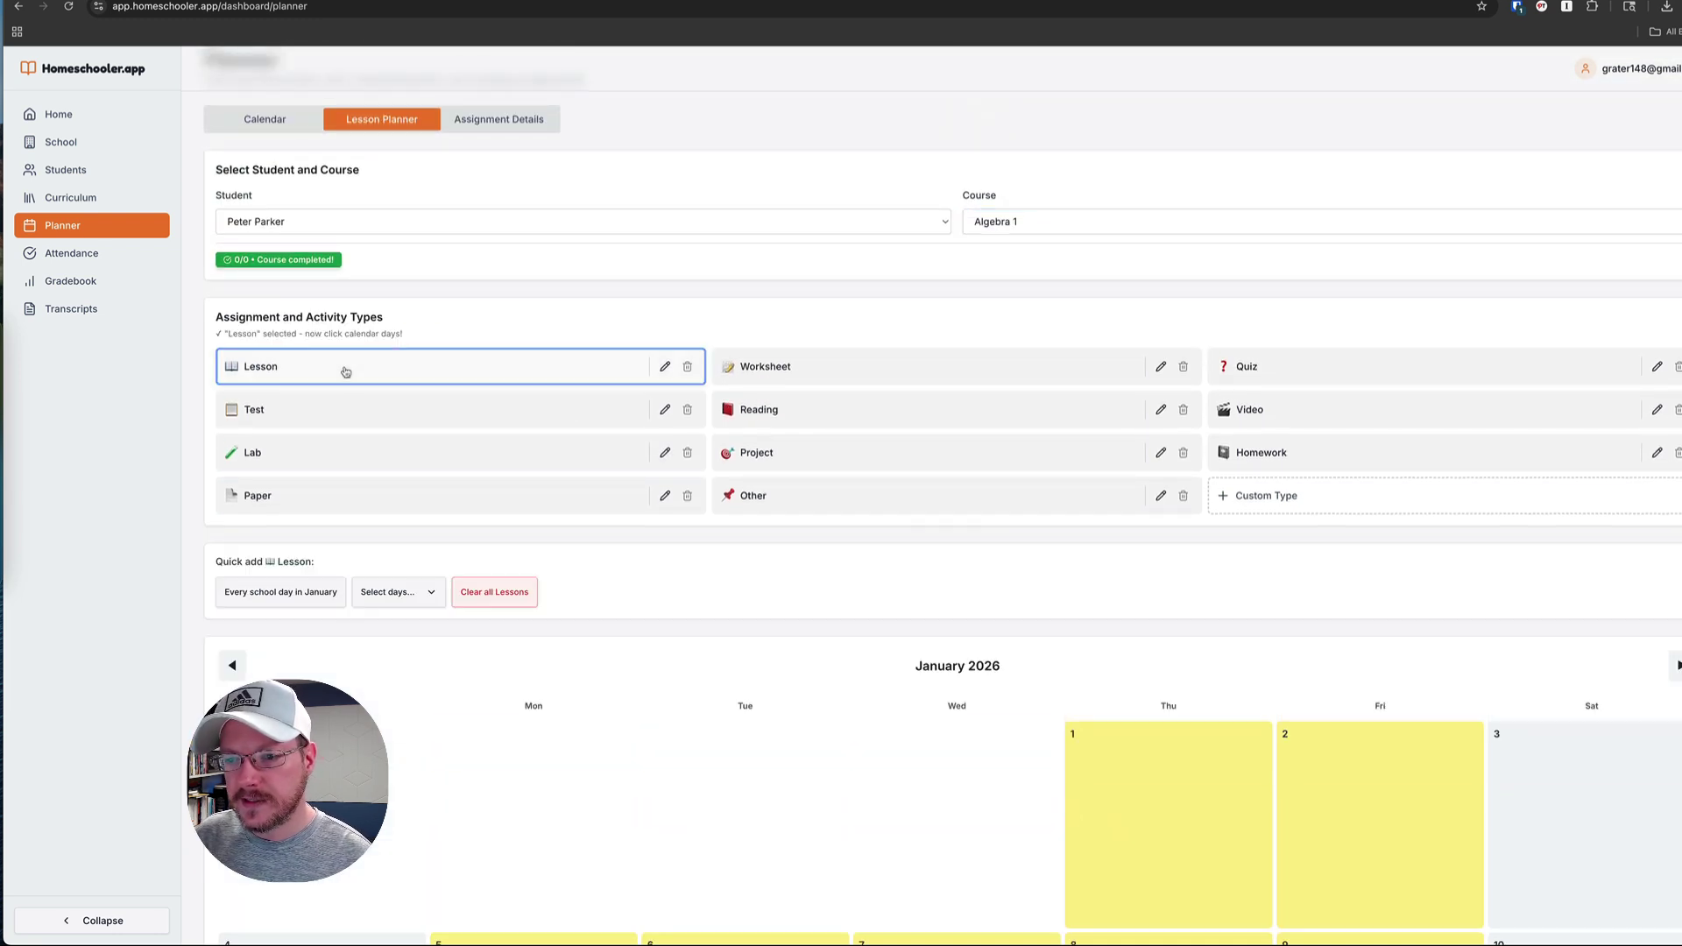
scroll(375, 371, "down", 4)
left_click(392, 317)
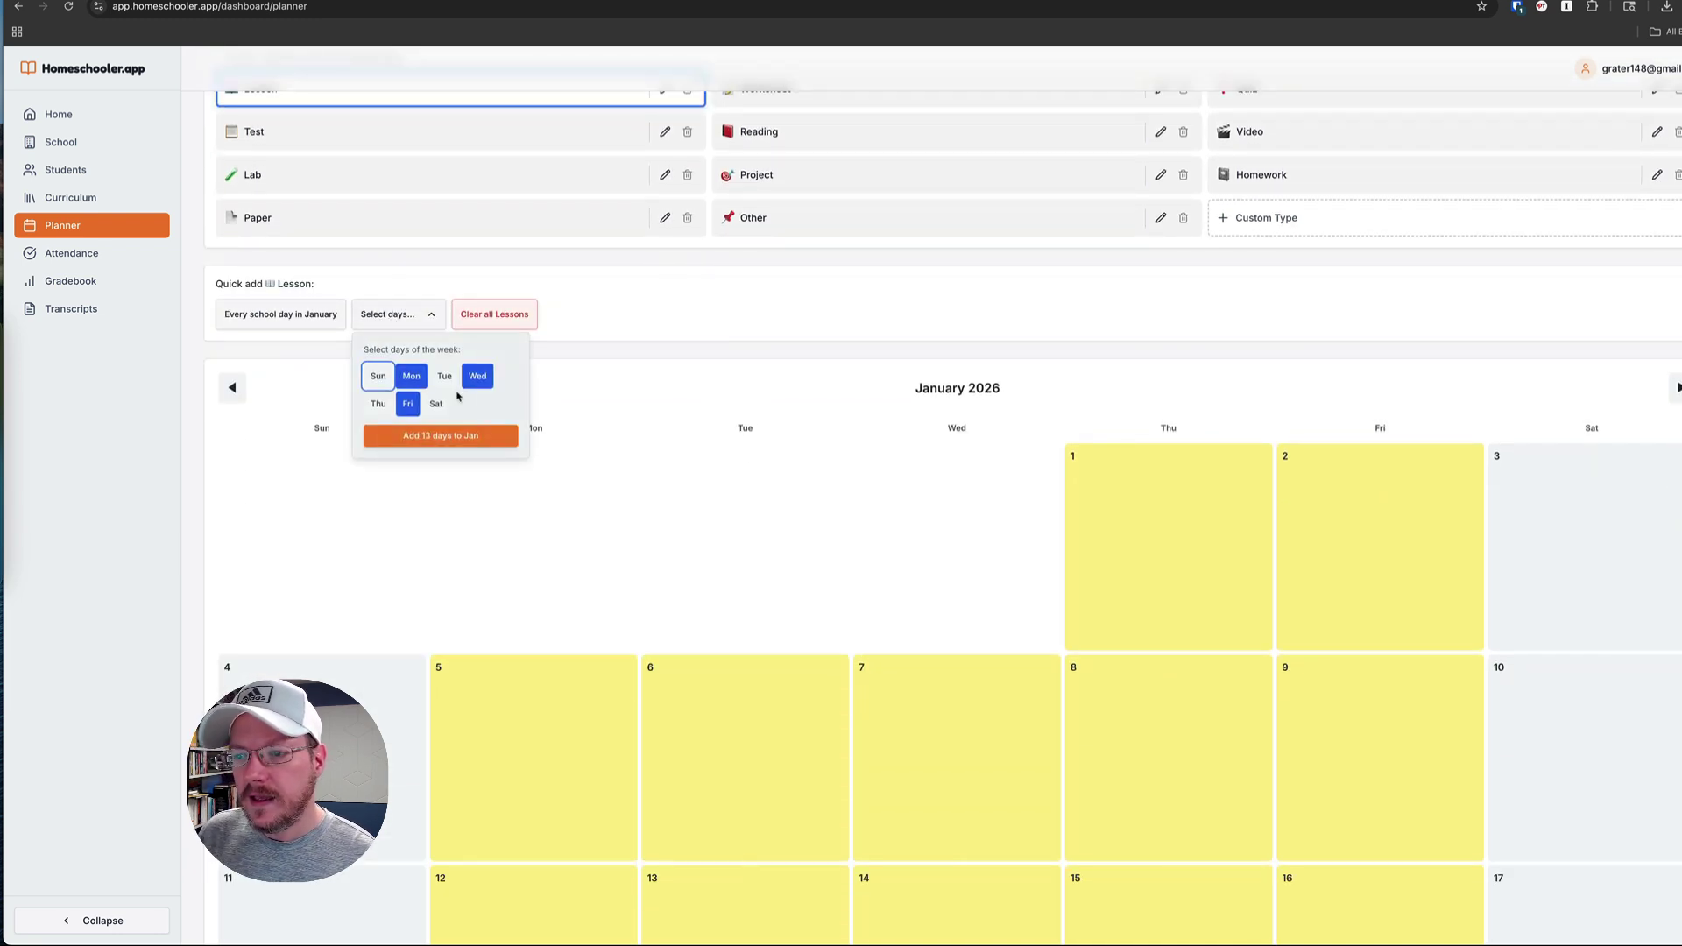
left_click(445, 376)
left_click(477, 376)
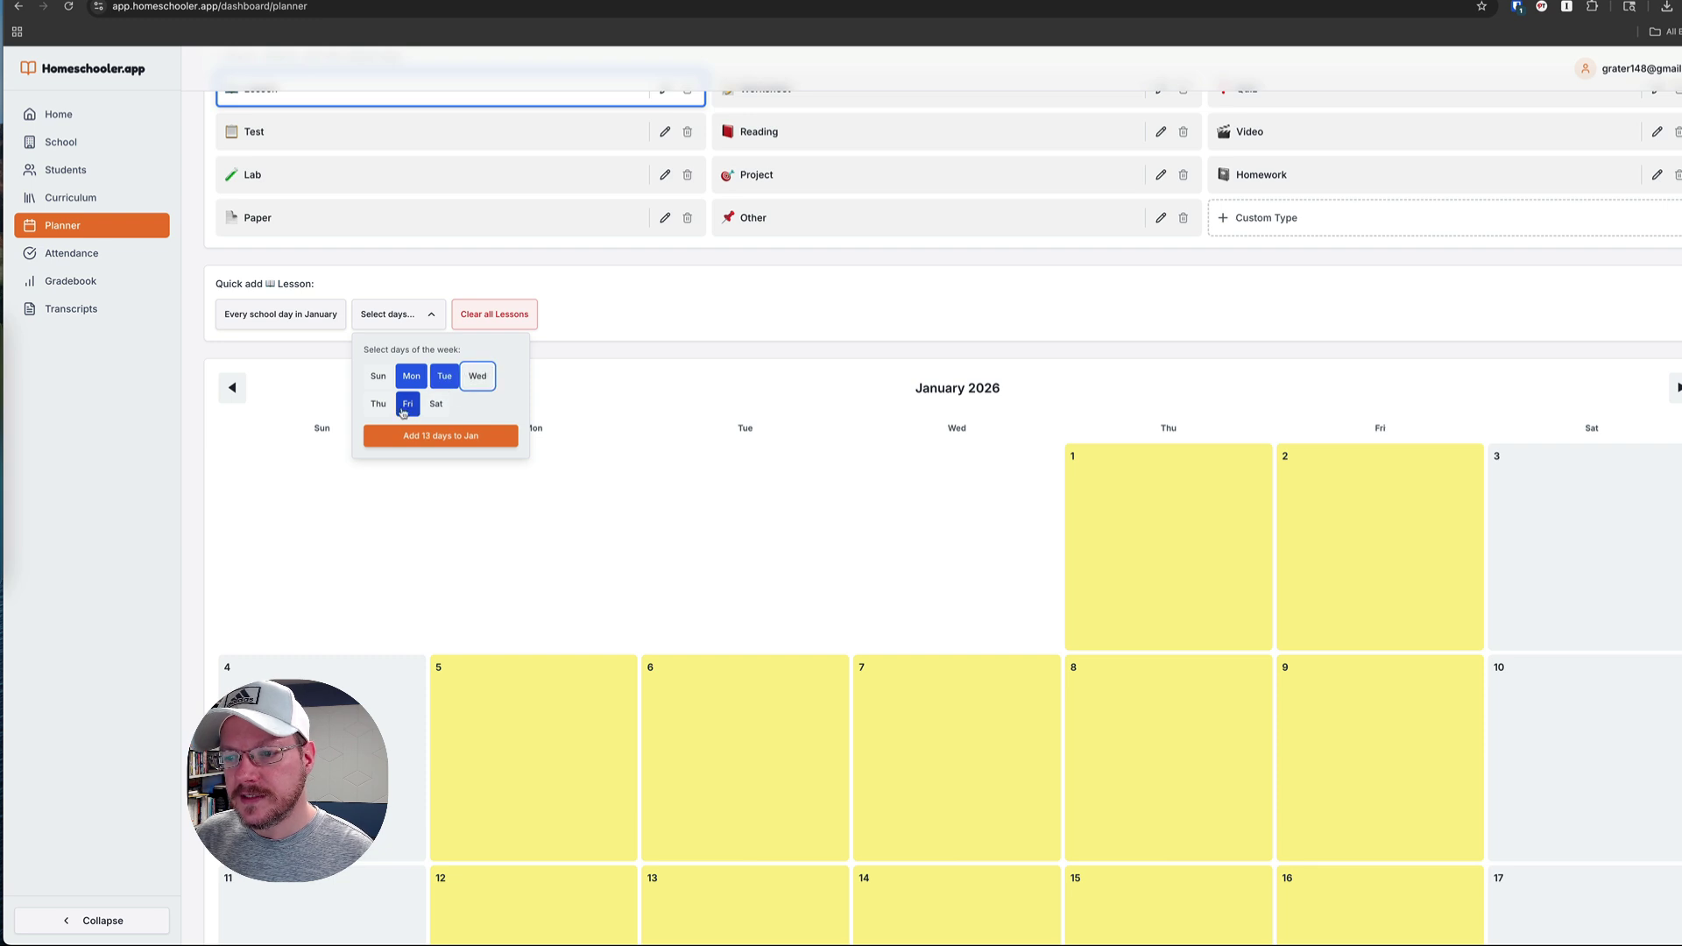
left_click(380, 407)
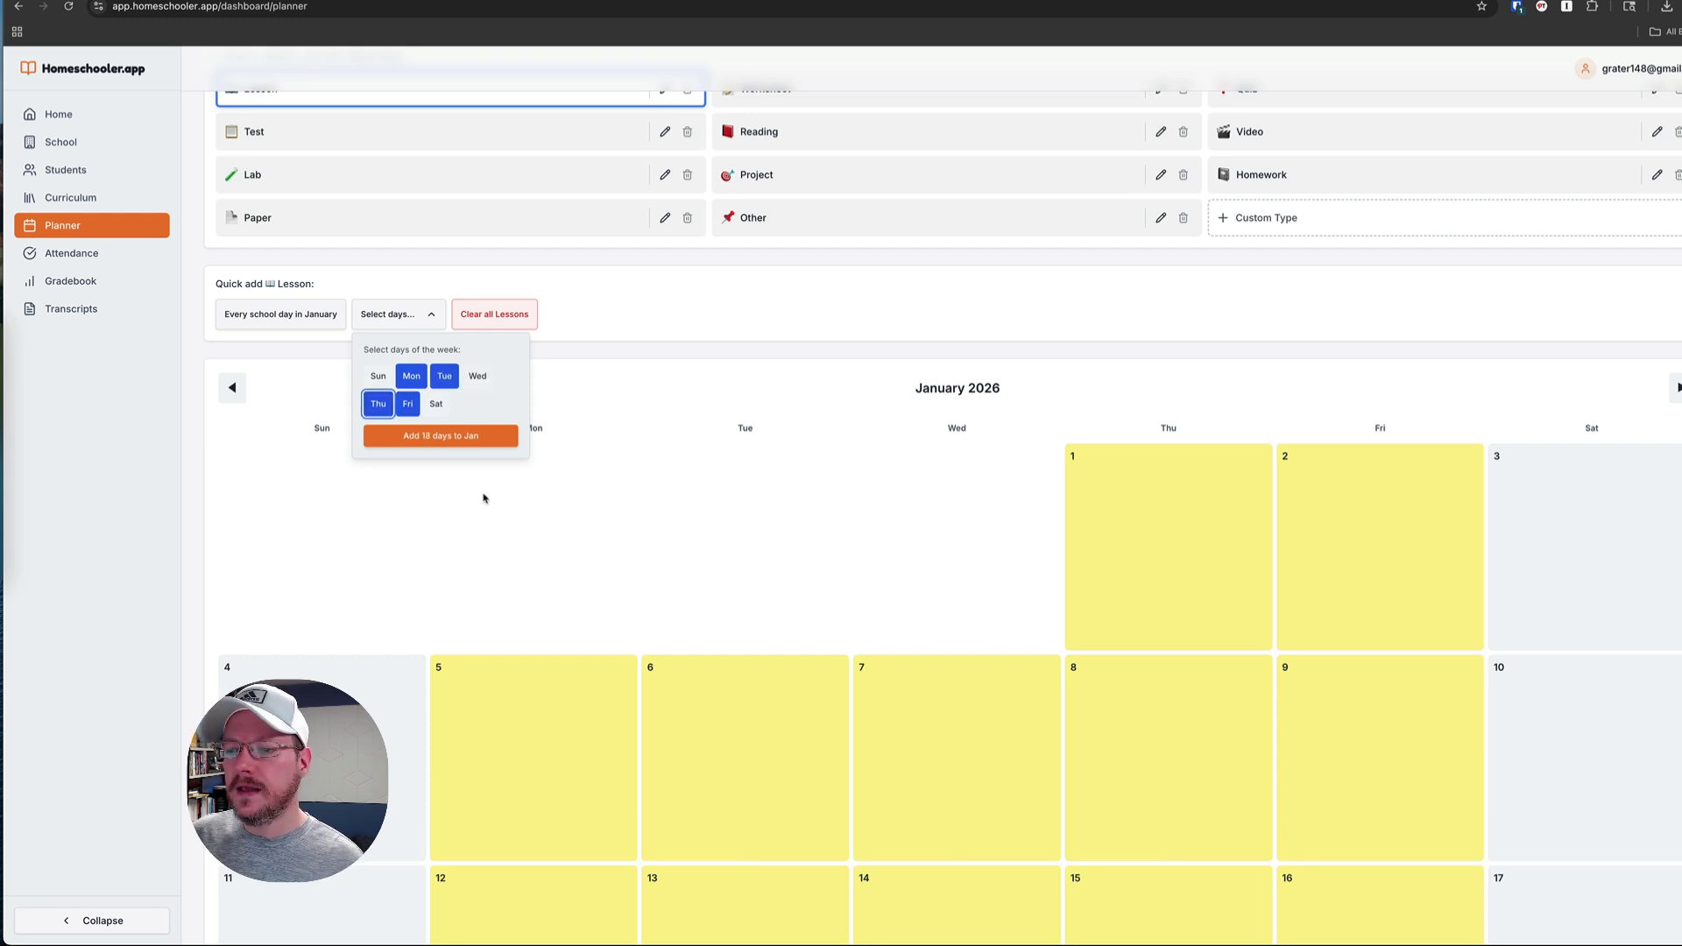
left_click(462, 438)
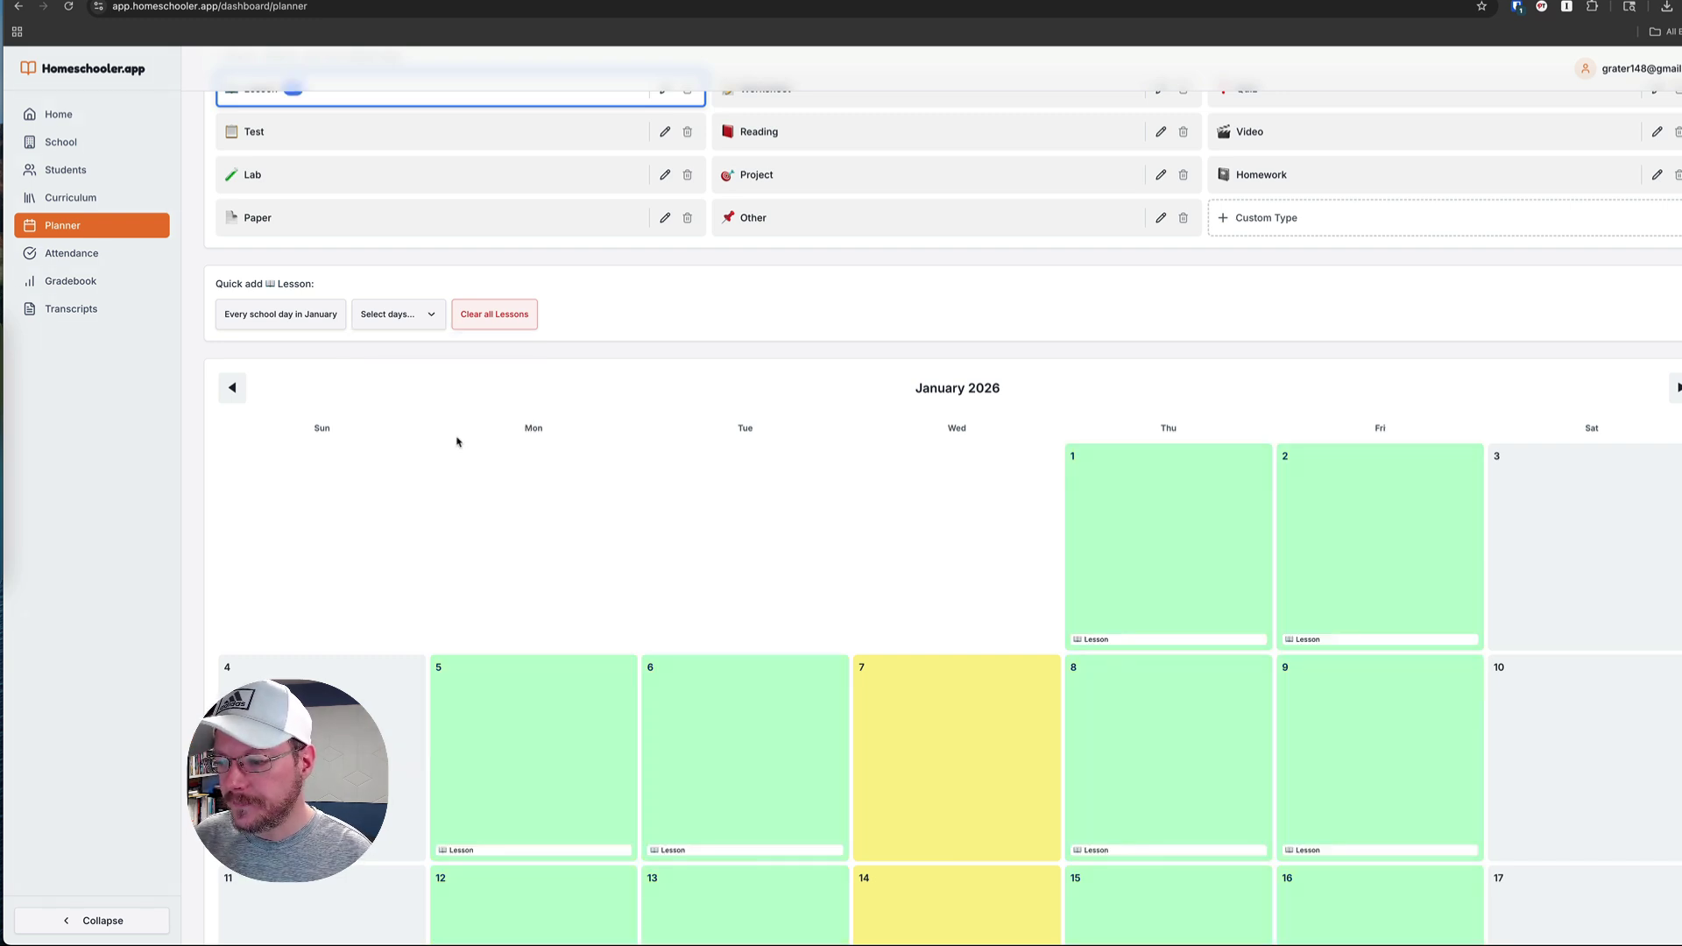
Quick-add a Worksheet to every Monday, Tuesday, Thursday and Friday in January 2026, and review the calendar
scroll(473, 447, "up", 5)
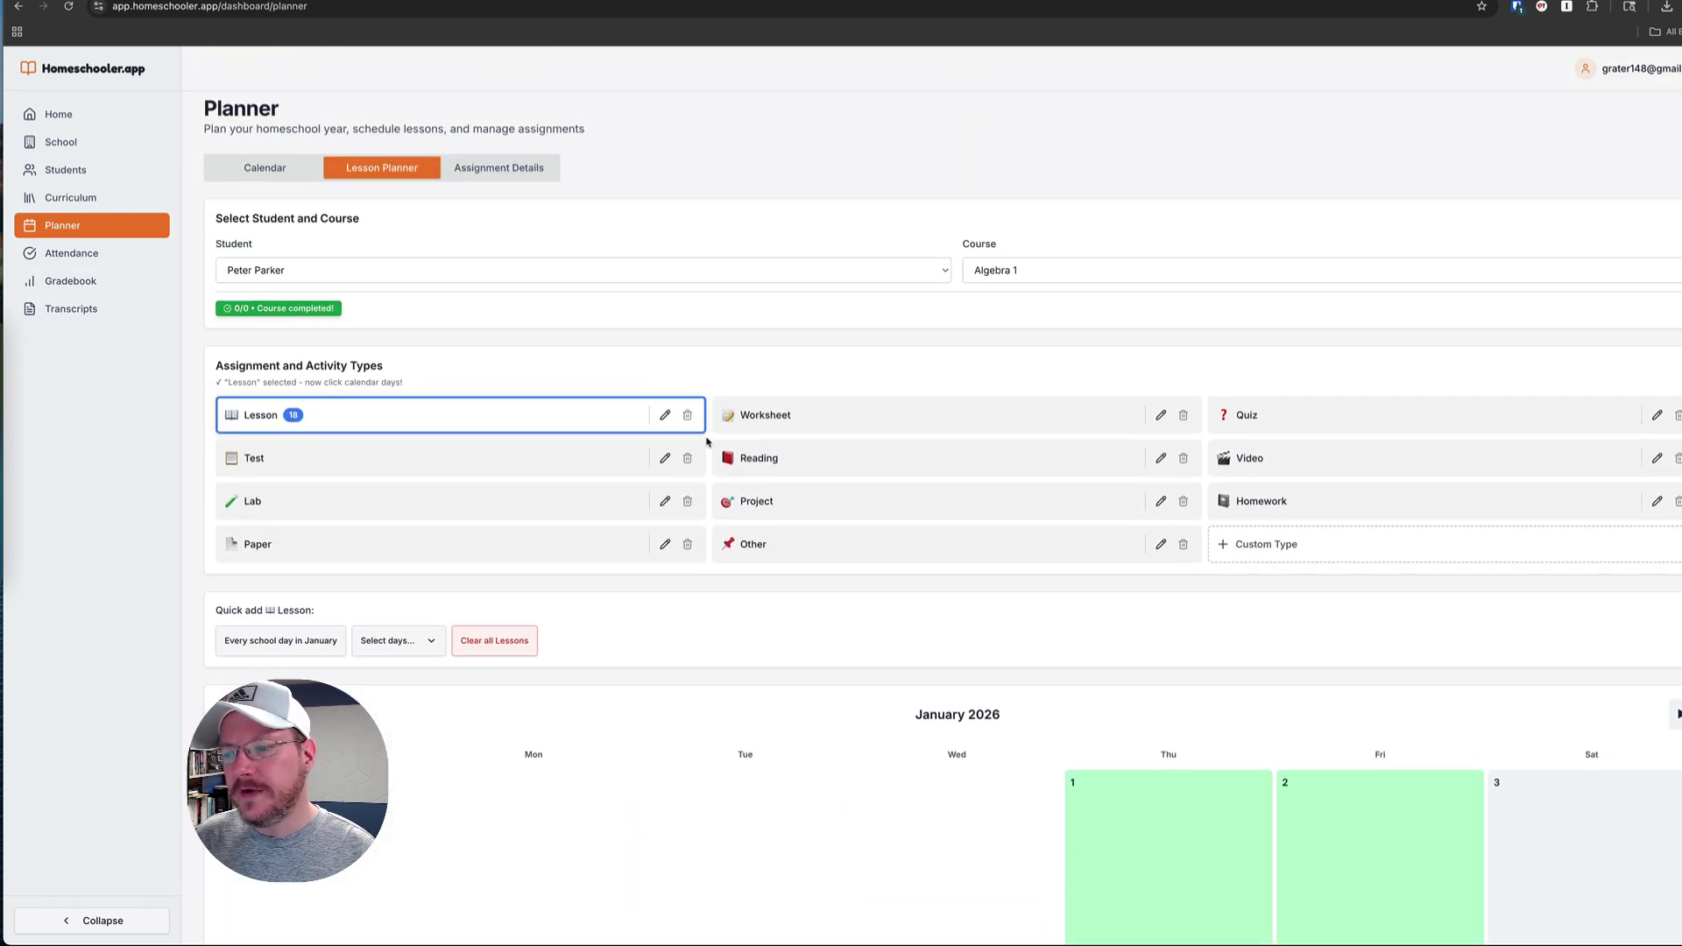
left_click(798, 424)
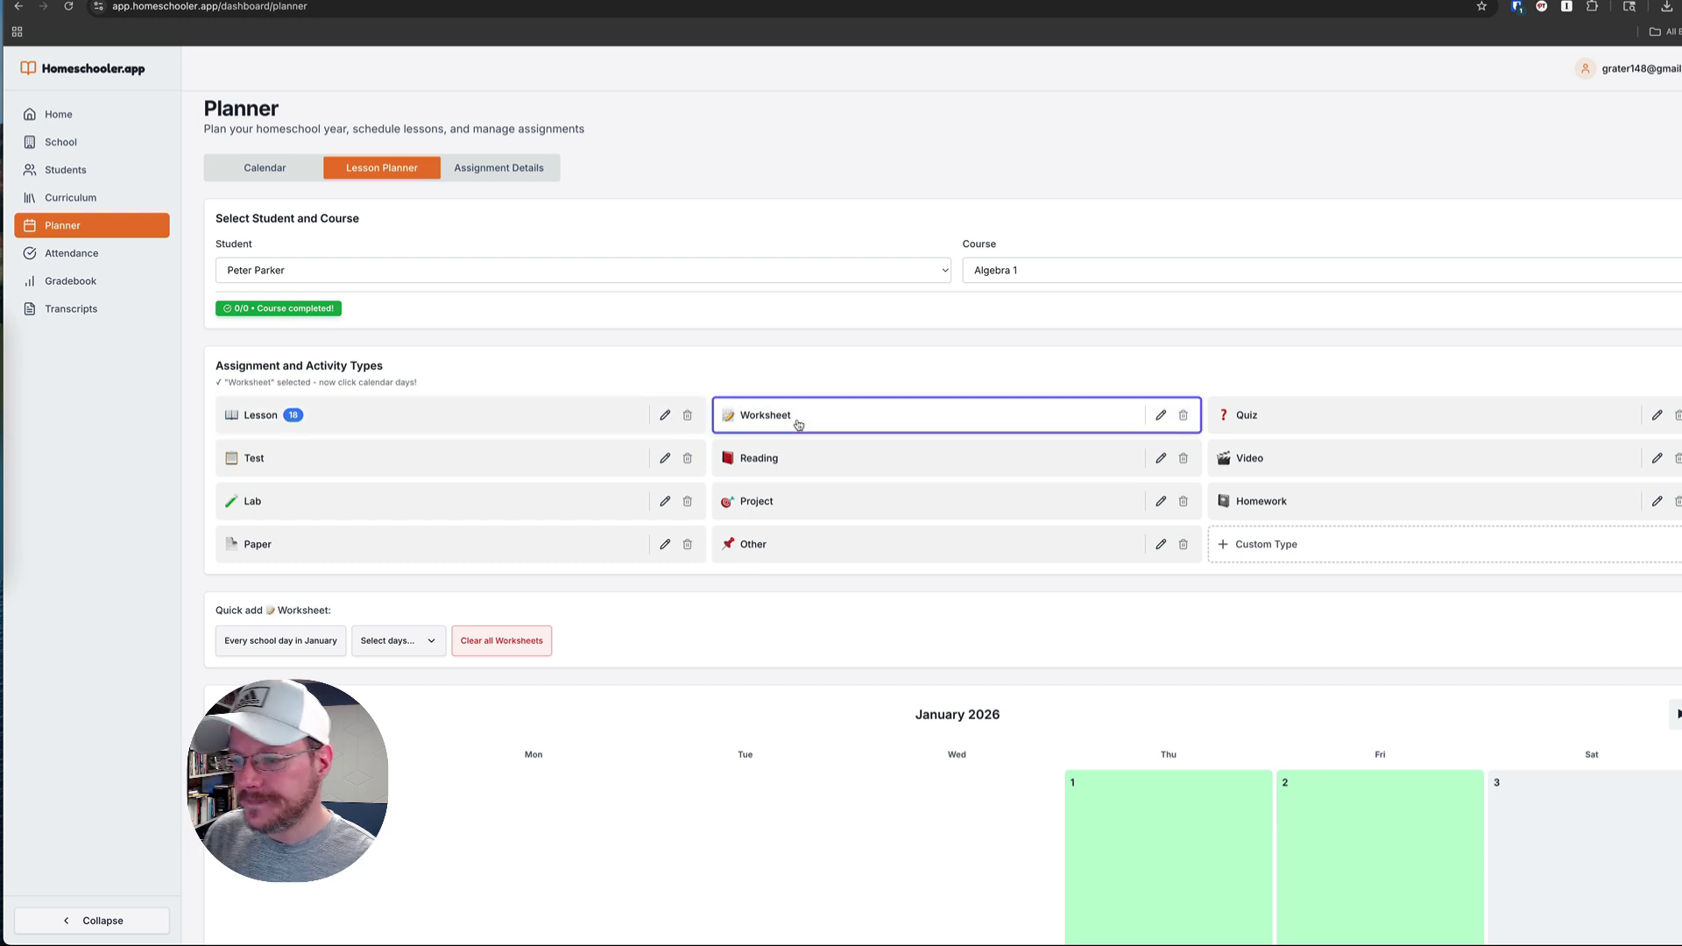
scroll(666, 442, "down", 3)
left_click(398, 467)
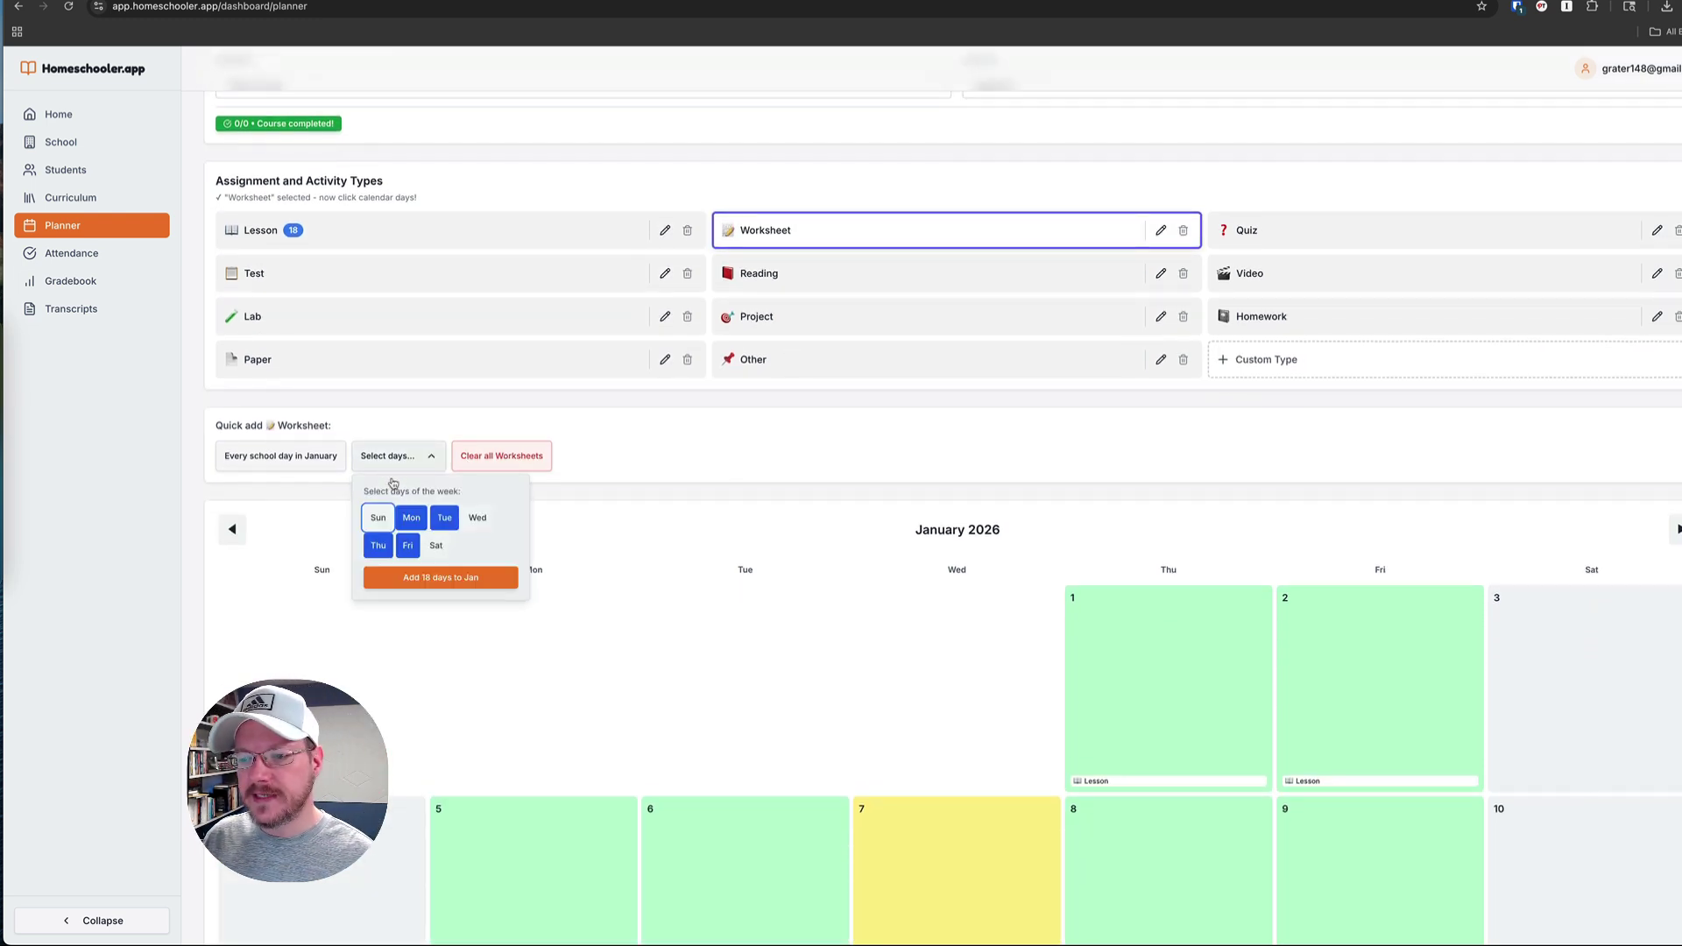
scroll(484, 552, "down", 1)
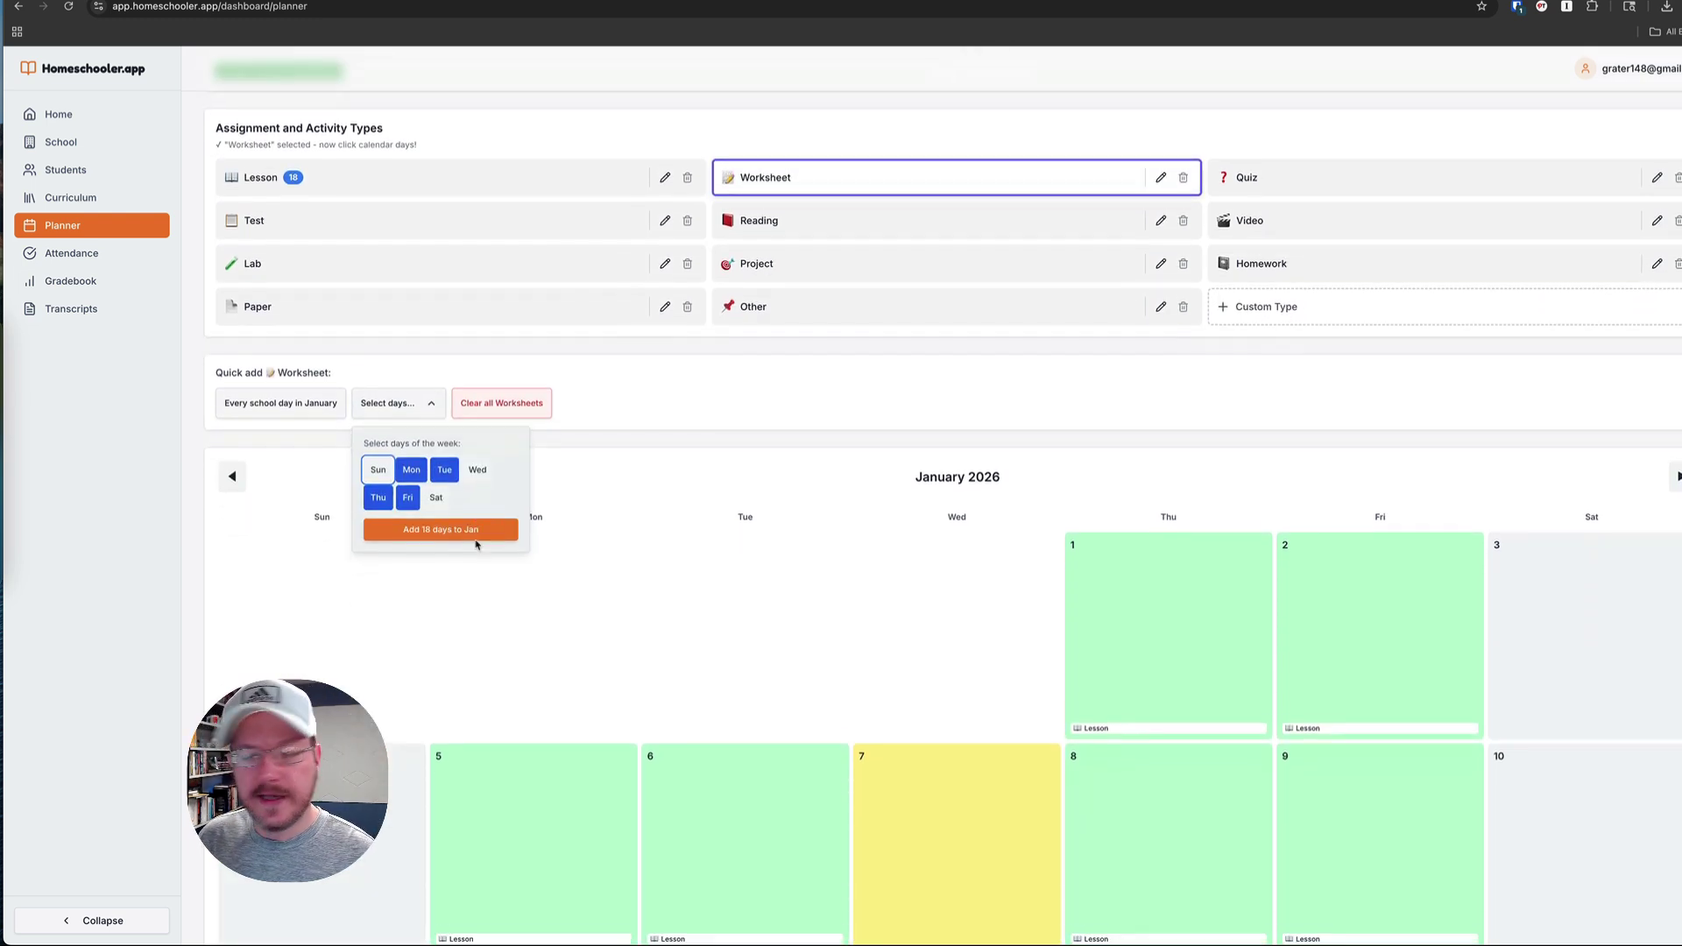
left_click(454, 524)
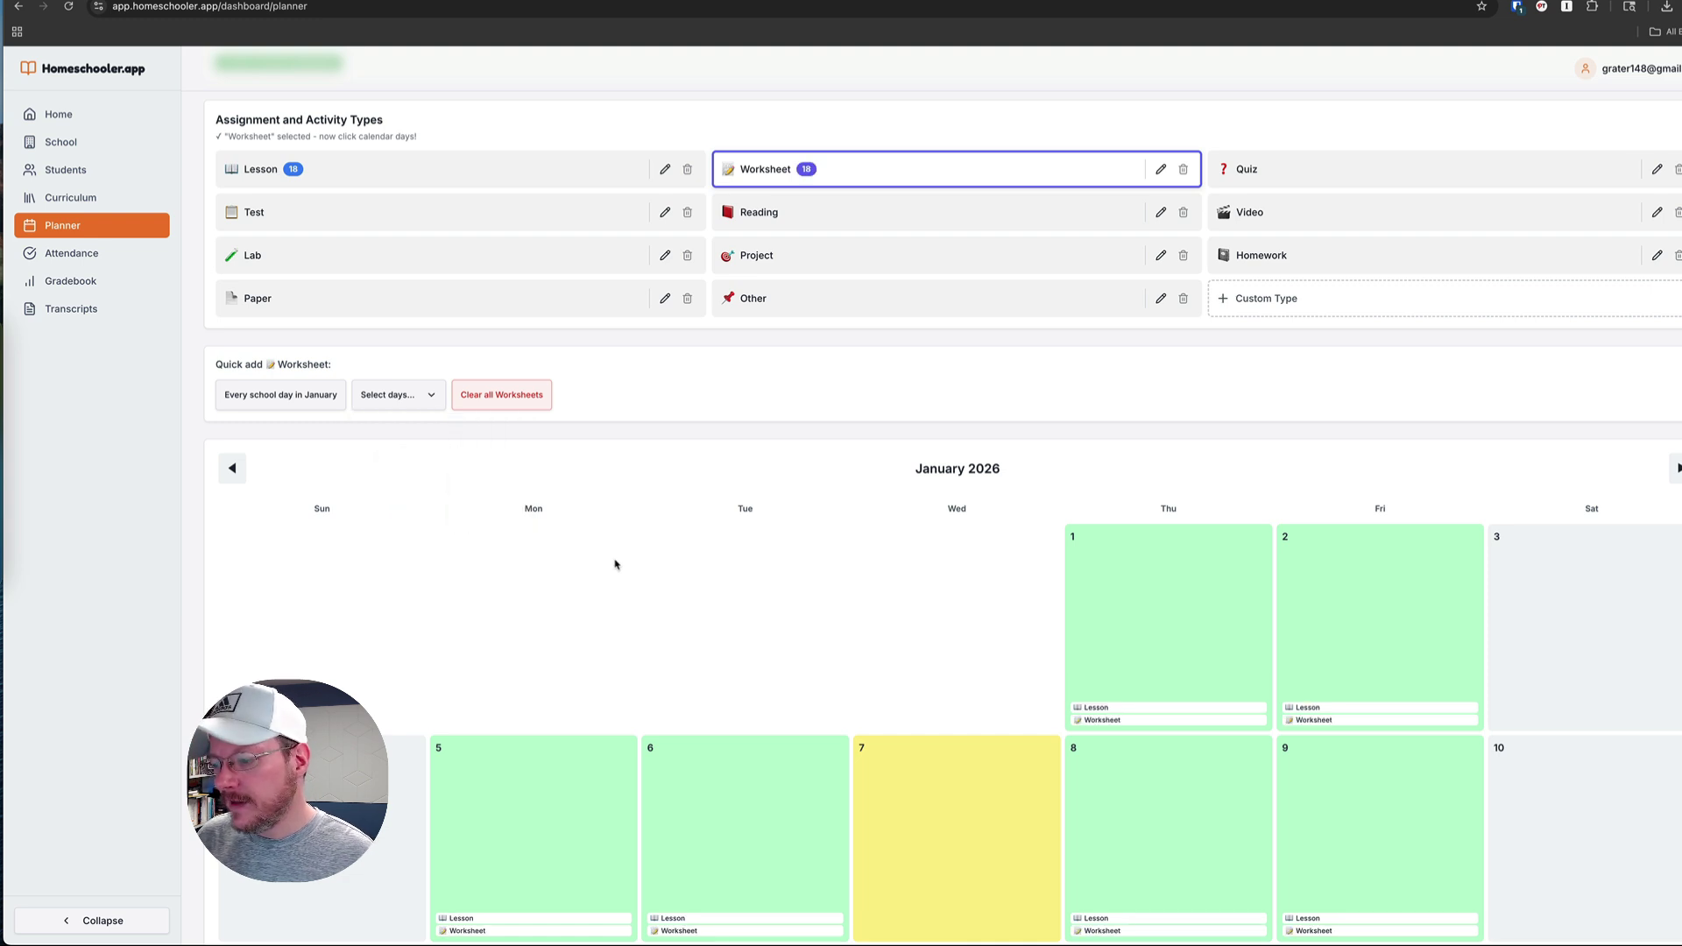
scroll(616, 563, "down", 4)
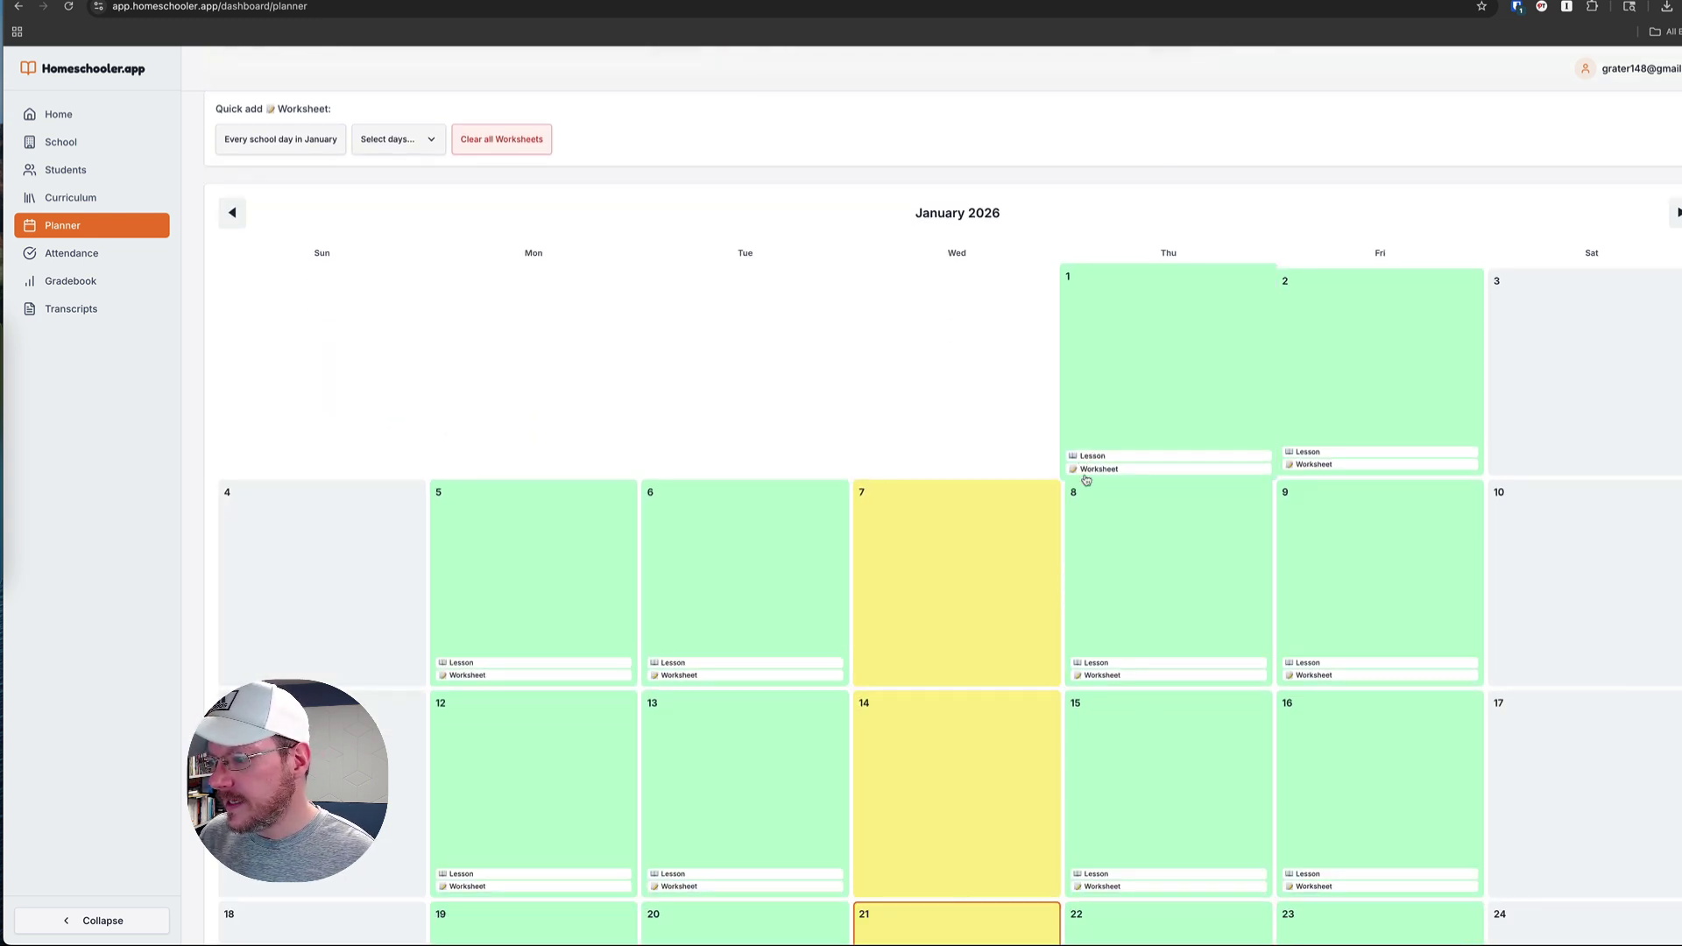
scroll(1081, 707, "down", 3)
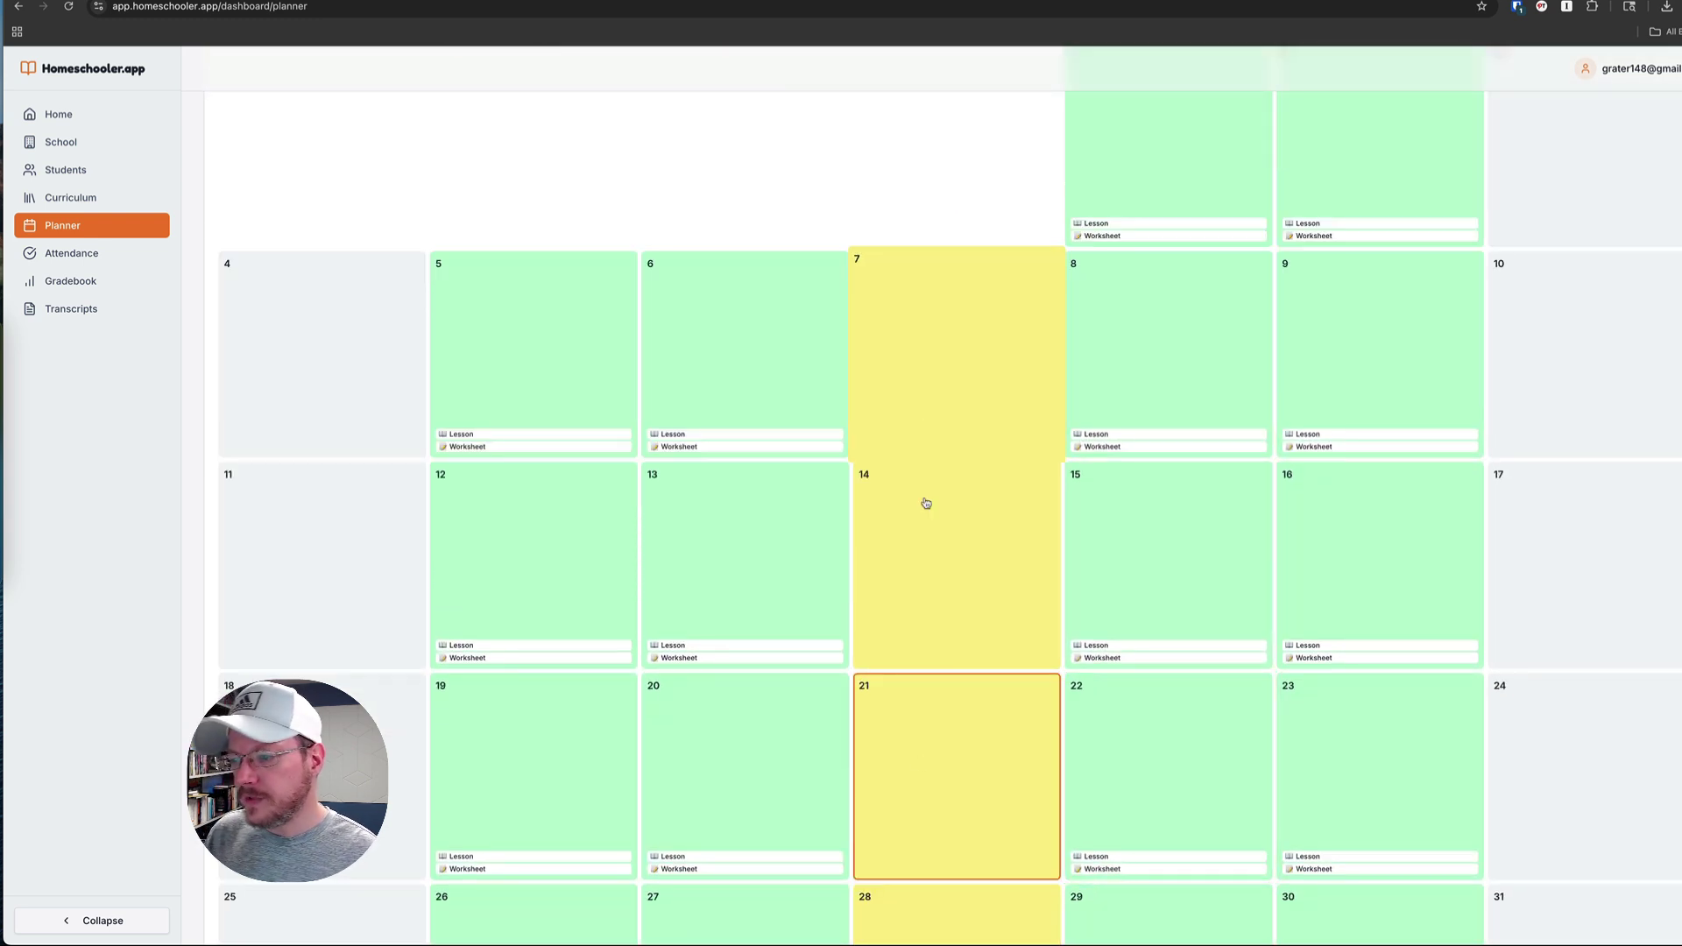
Add a Test to Fridays January 2, 16 and 30 in the Algebra 1 calendar
scroll(907, 848, "up", 7)
scroll(908, 847, "up", 2)
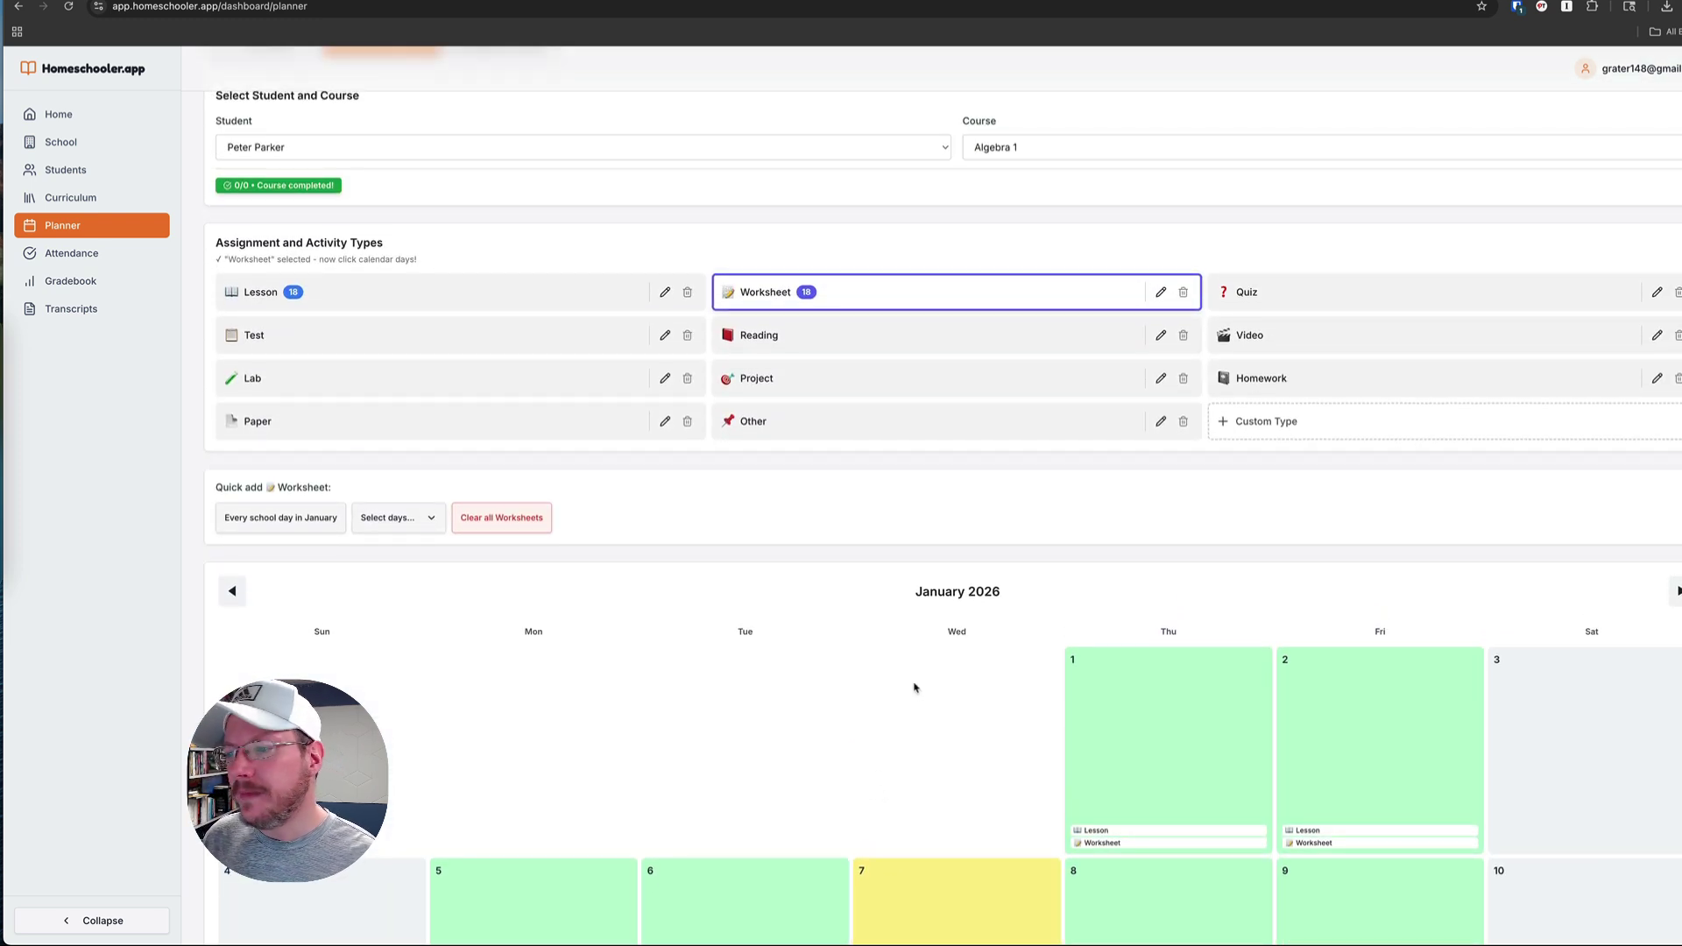
left_click(400, 329)
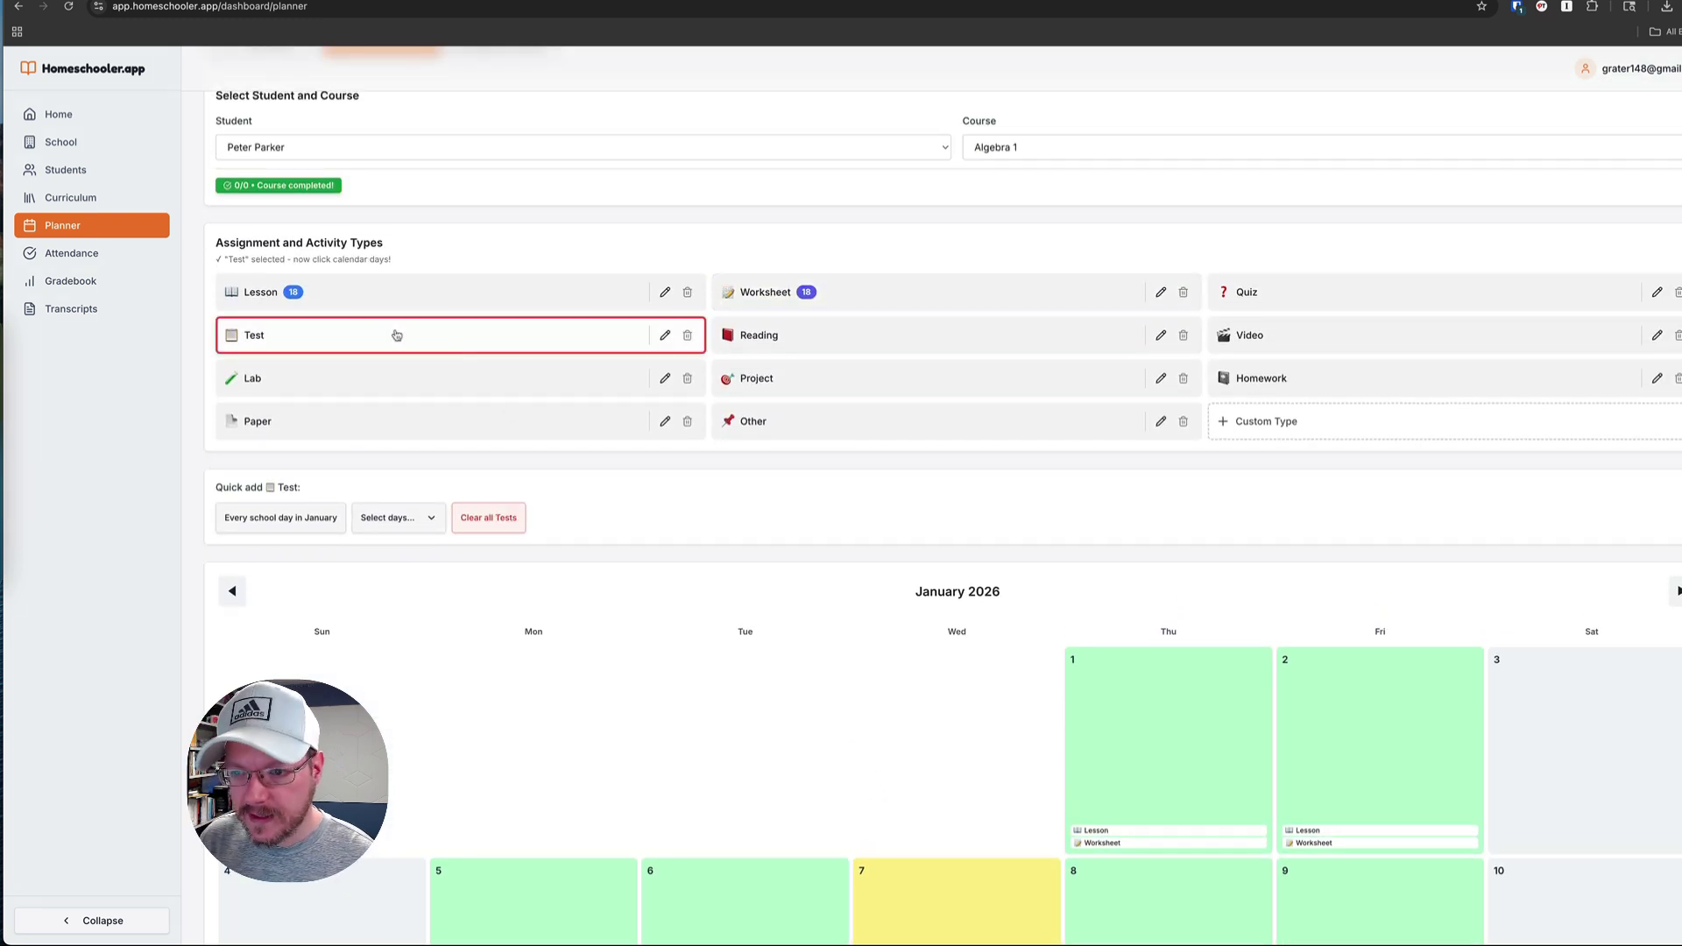
scroll(789, 475, "down", 5)
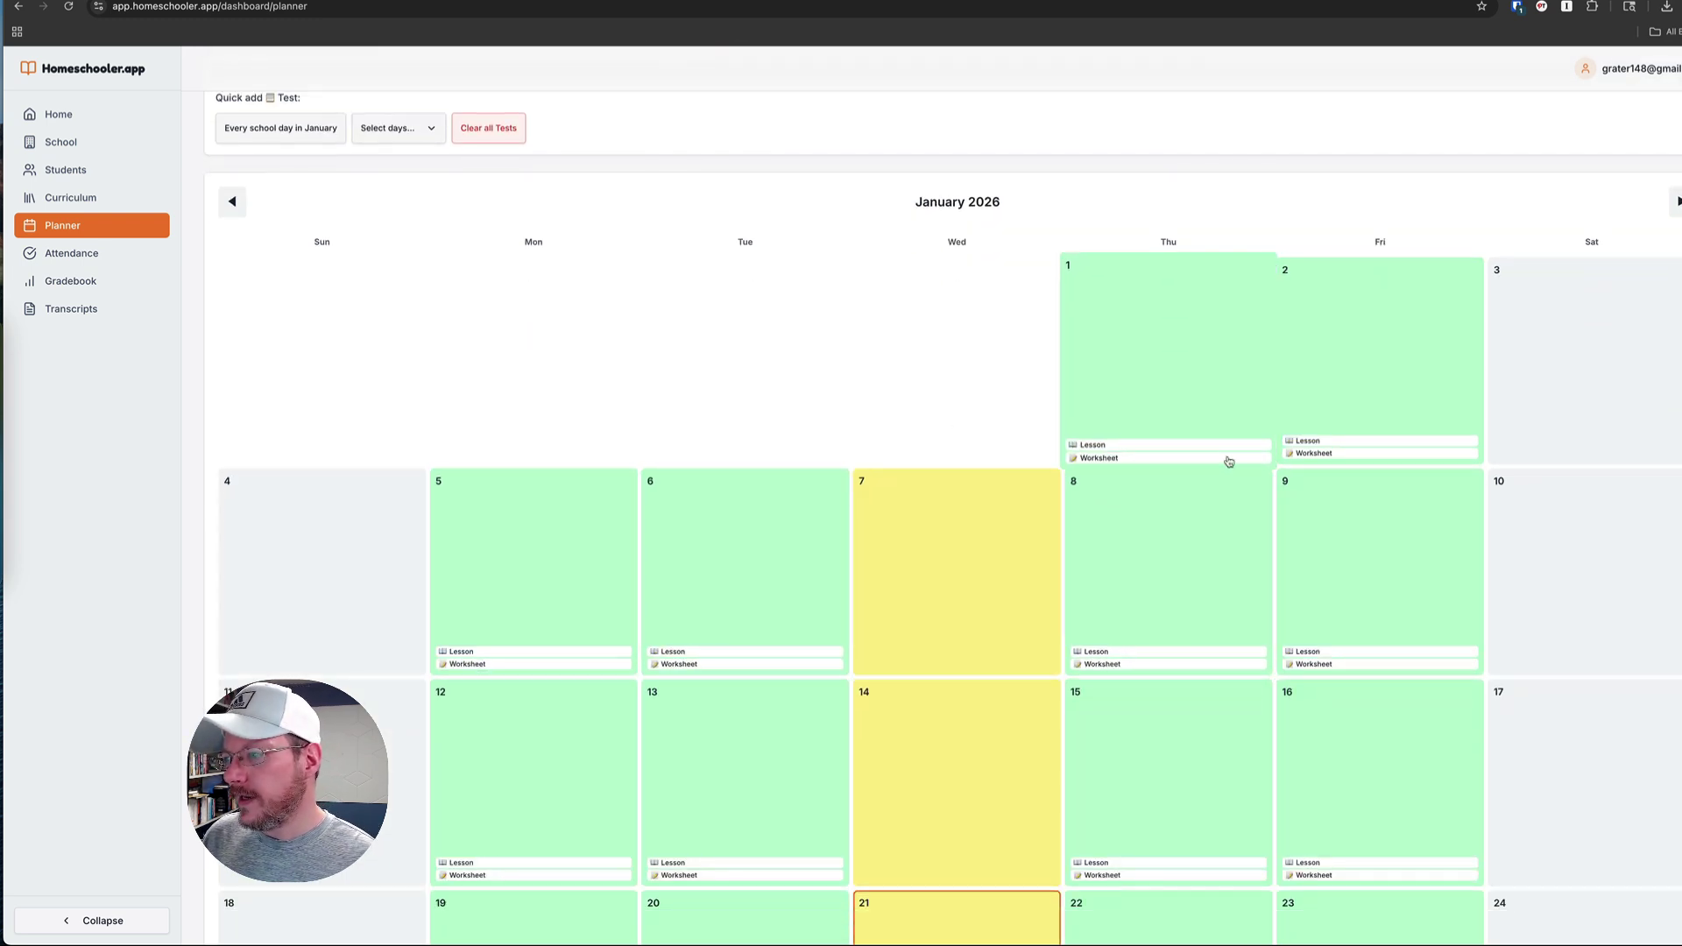
left_click(1356, 389)
scroll(1356, 389, "down", 4)
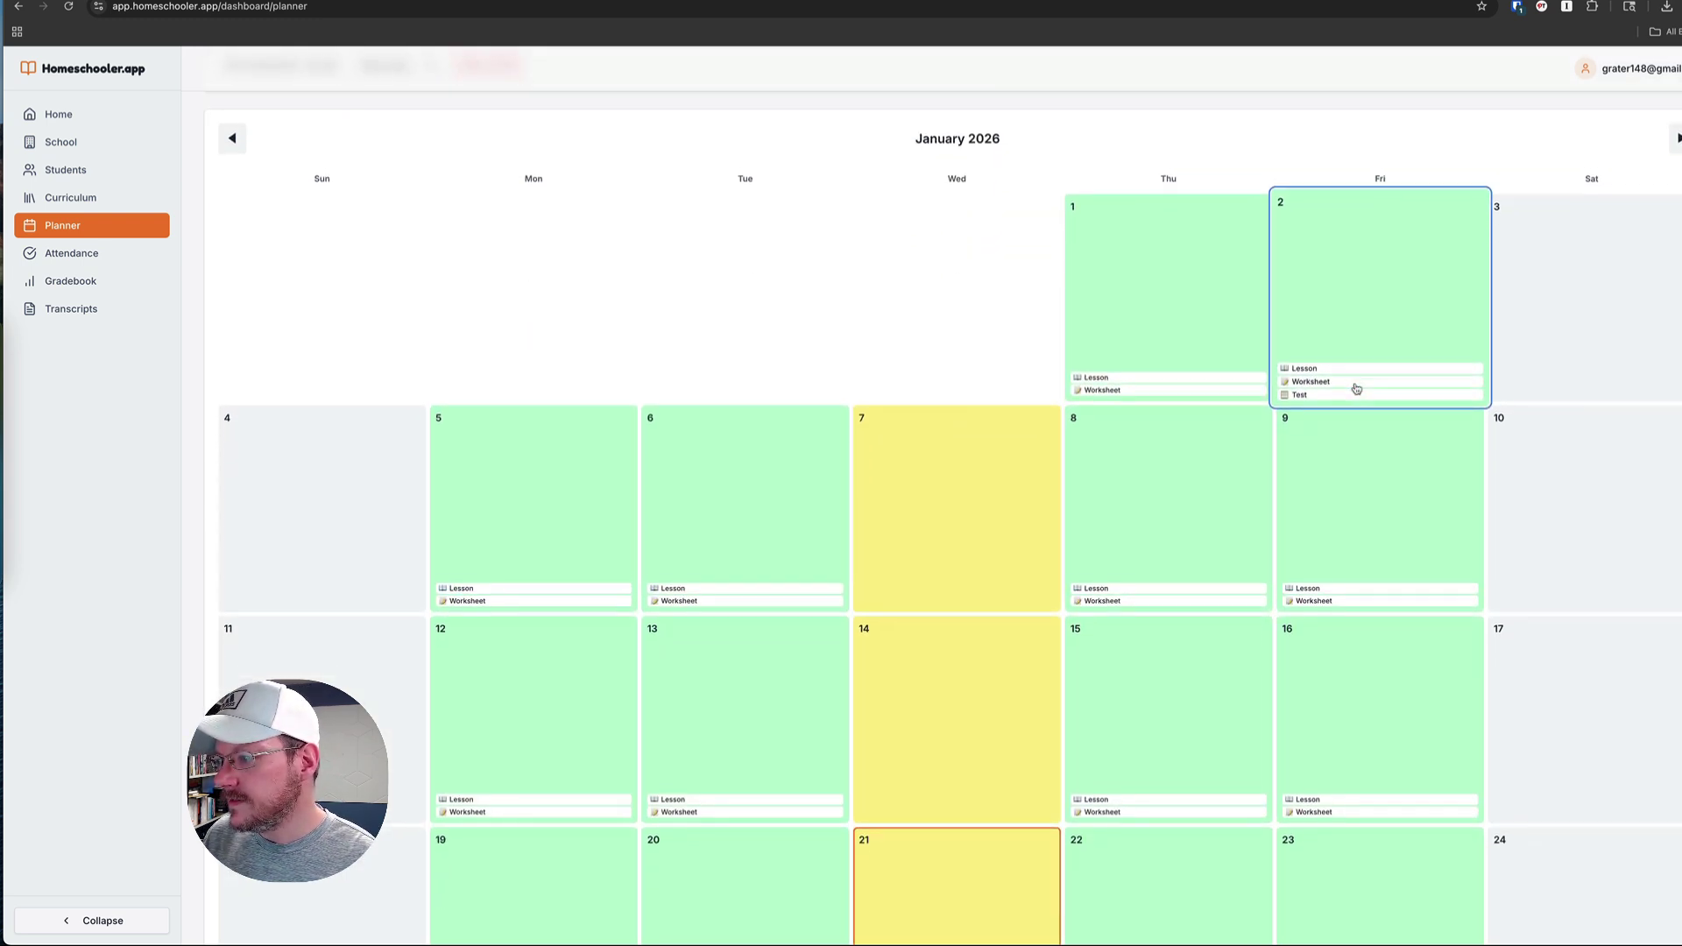
left_click(1356, 441)
scroll(1354, 465, "down", 3)
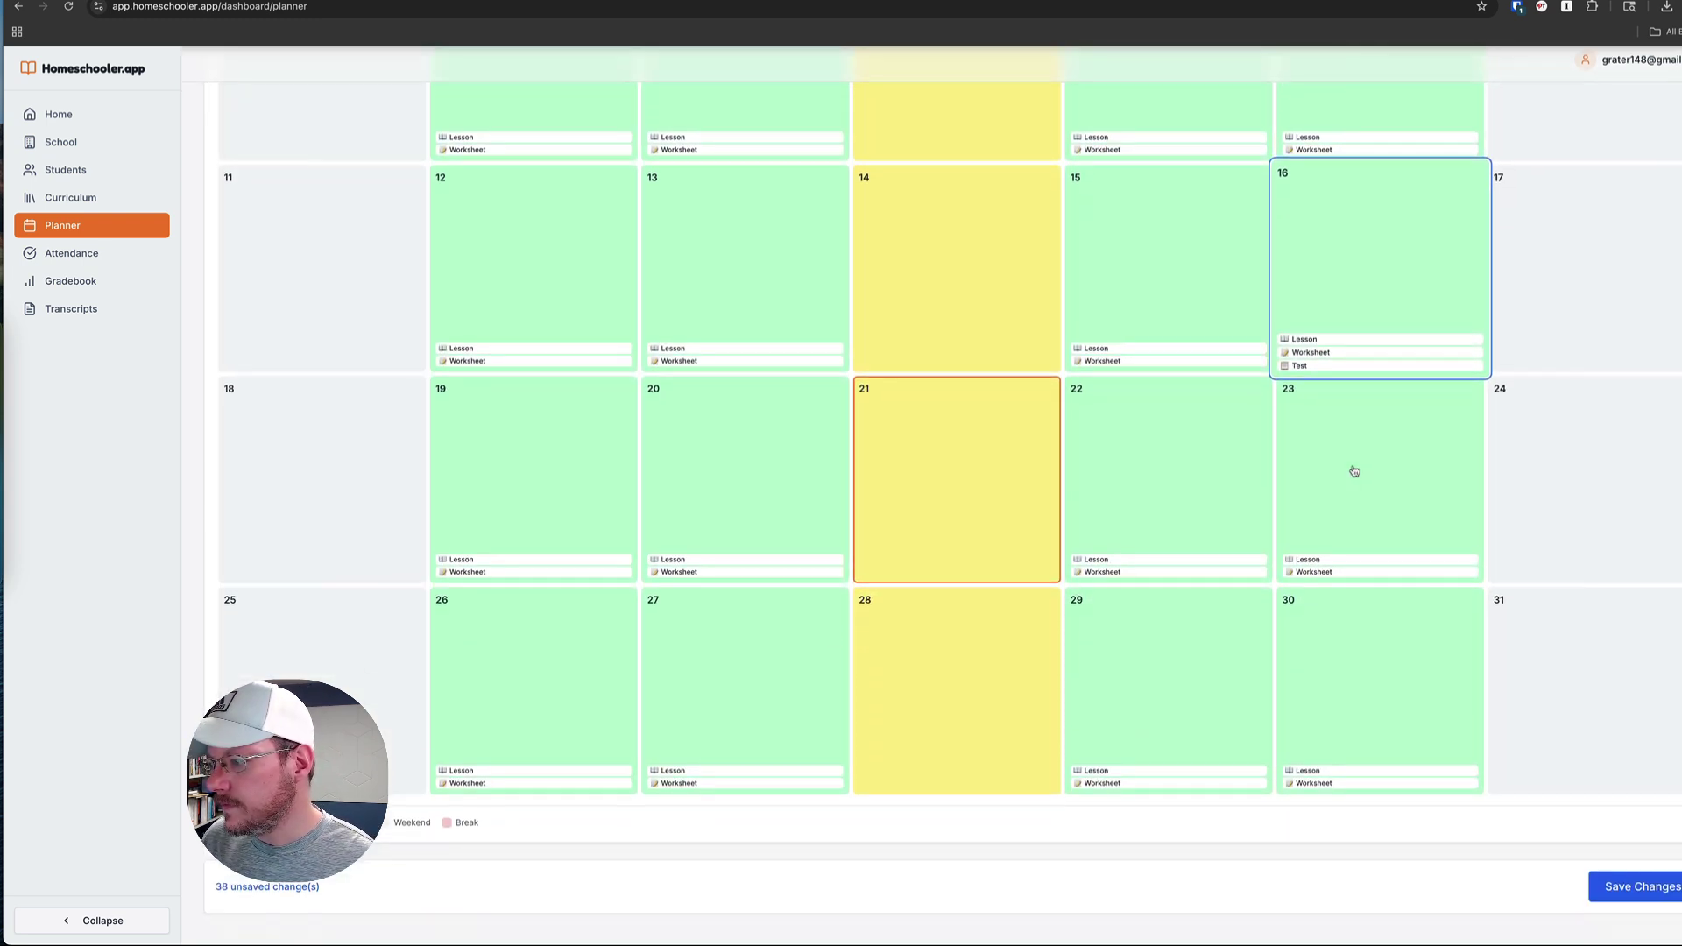
left_click(1360, 645)
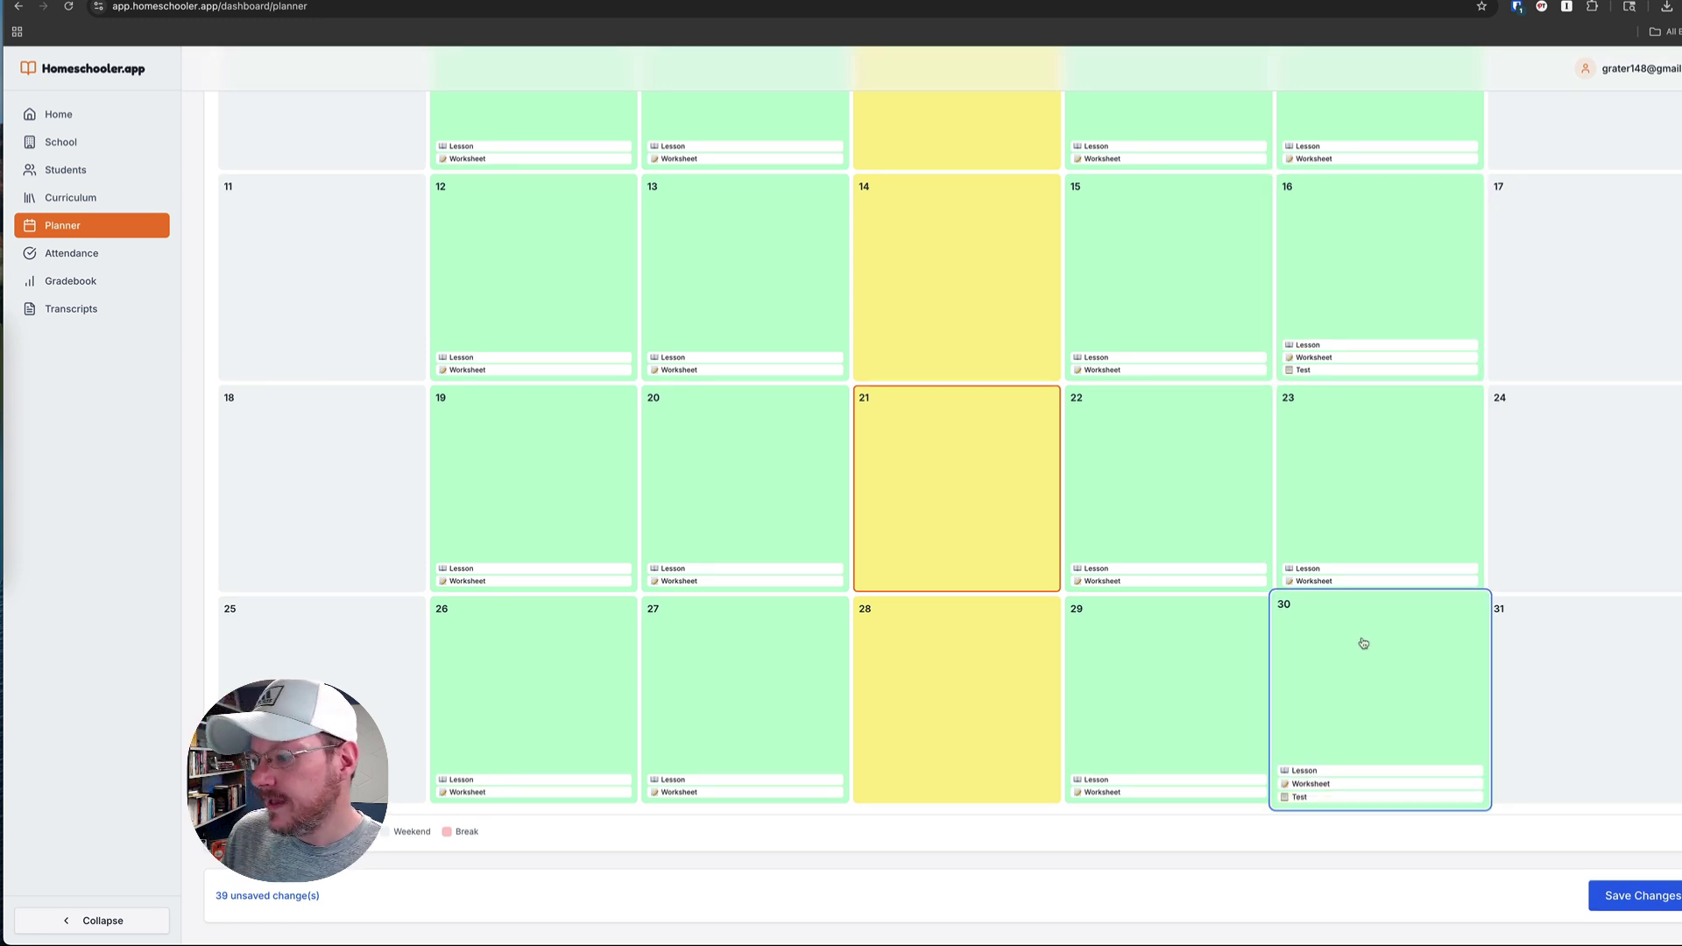
Add a Quiz to Fridays January 9 and 23 in the Algebra 1 calendar
scroll(1360, 641, "up", 12)
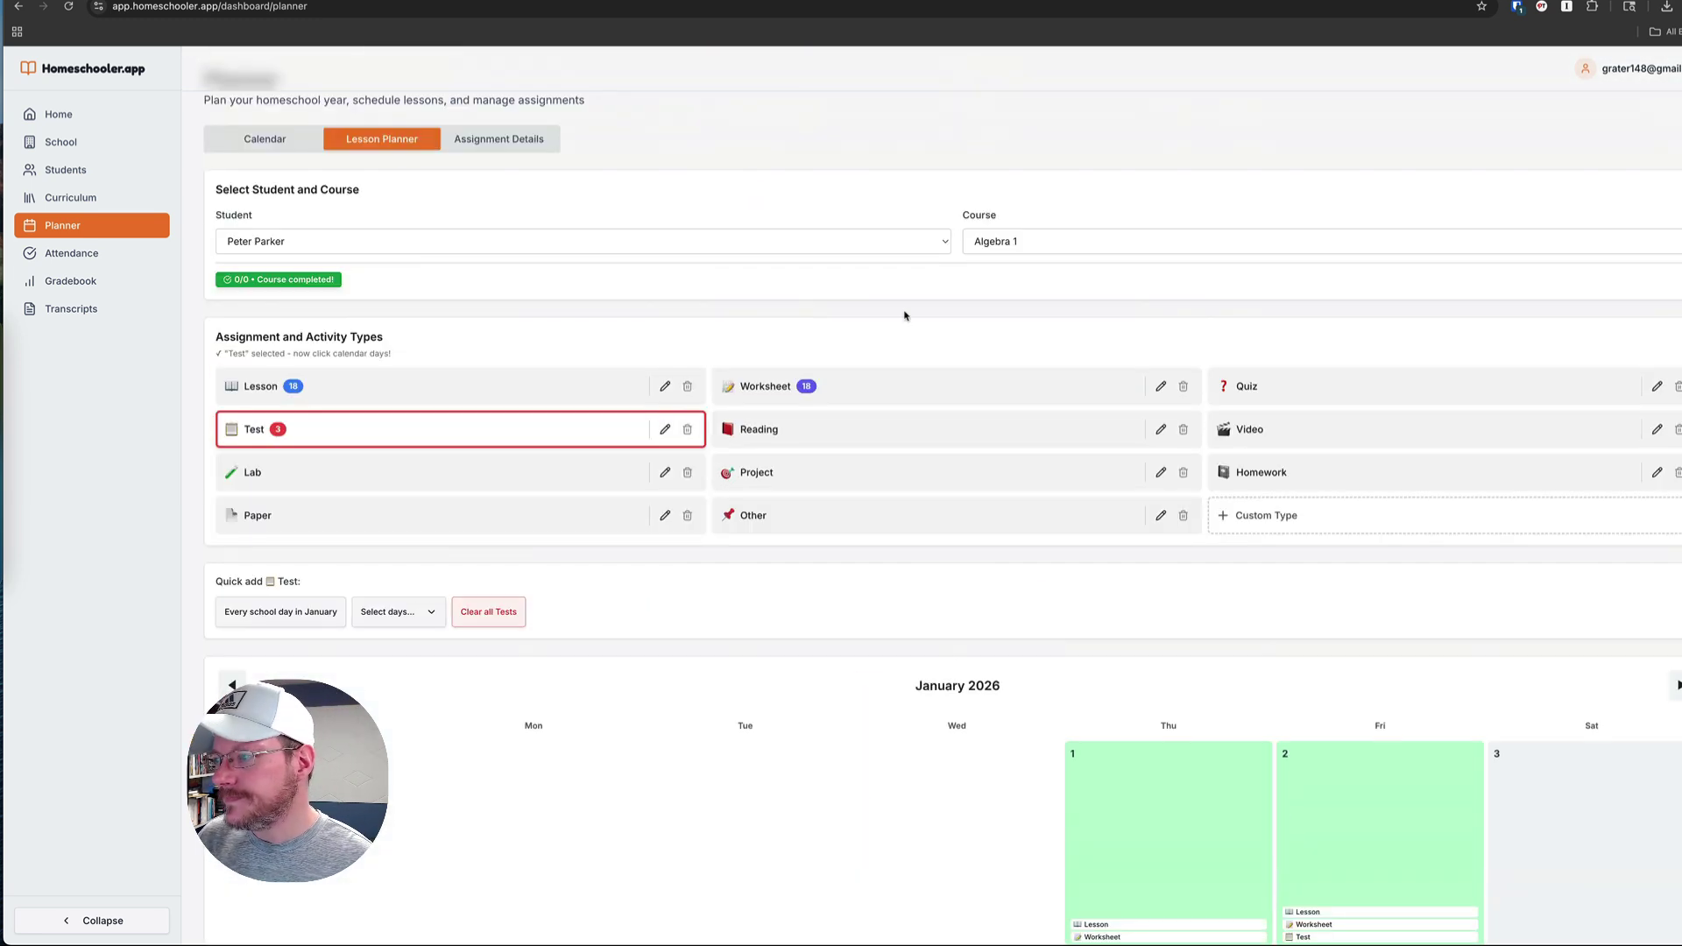
left_click(1245, 386)
scroll(1252, 389, "down", 6)
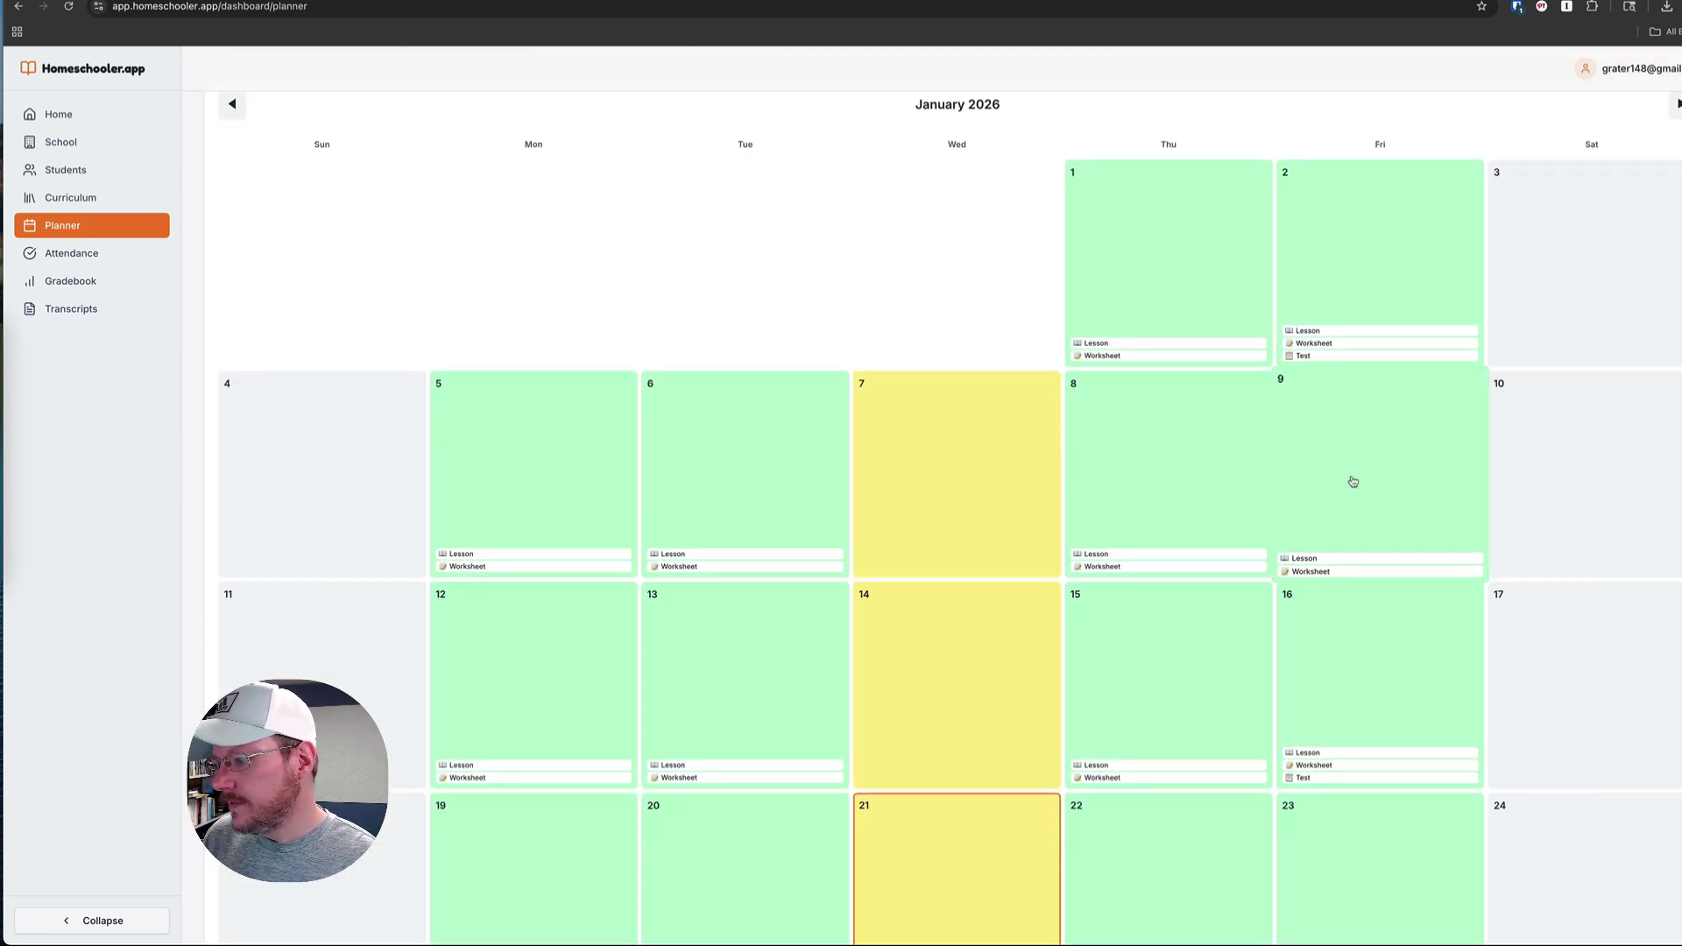
left_click(1348, 478)
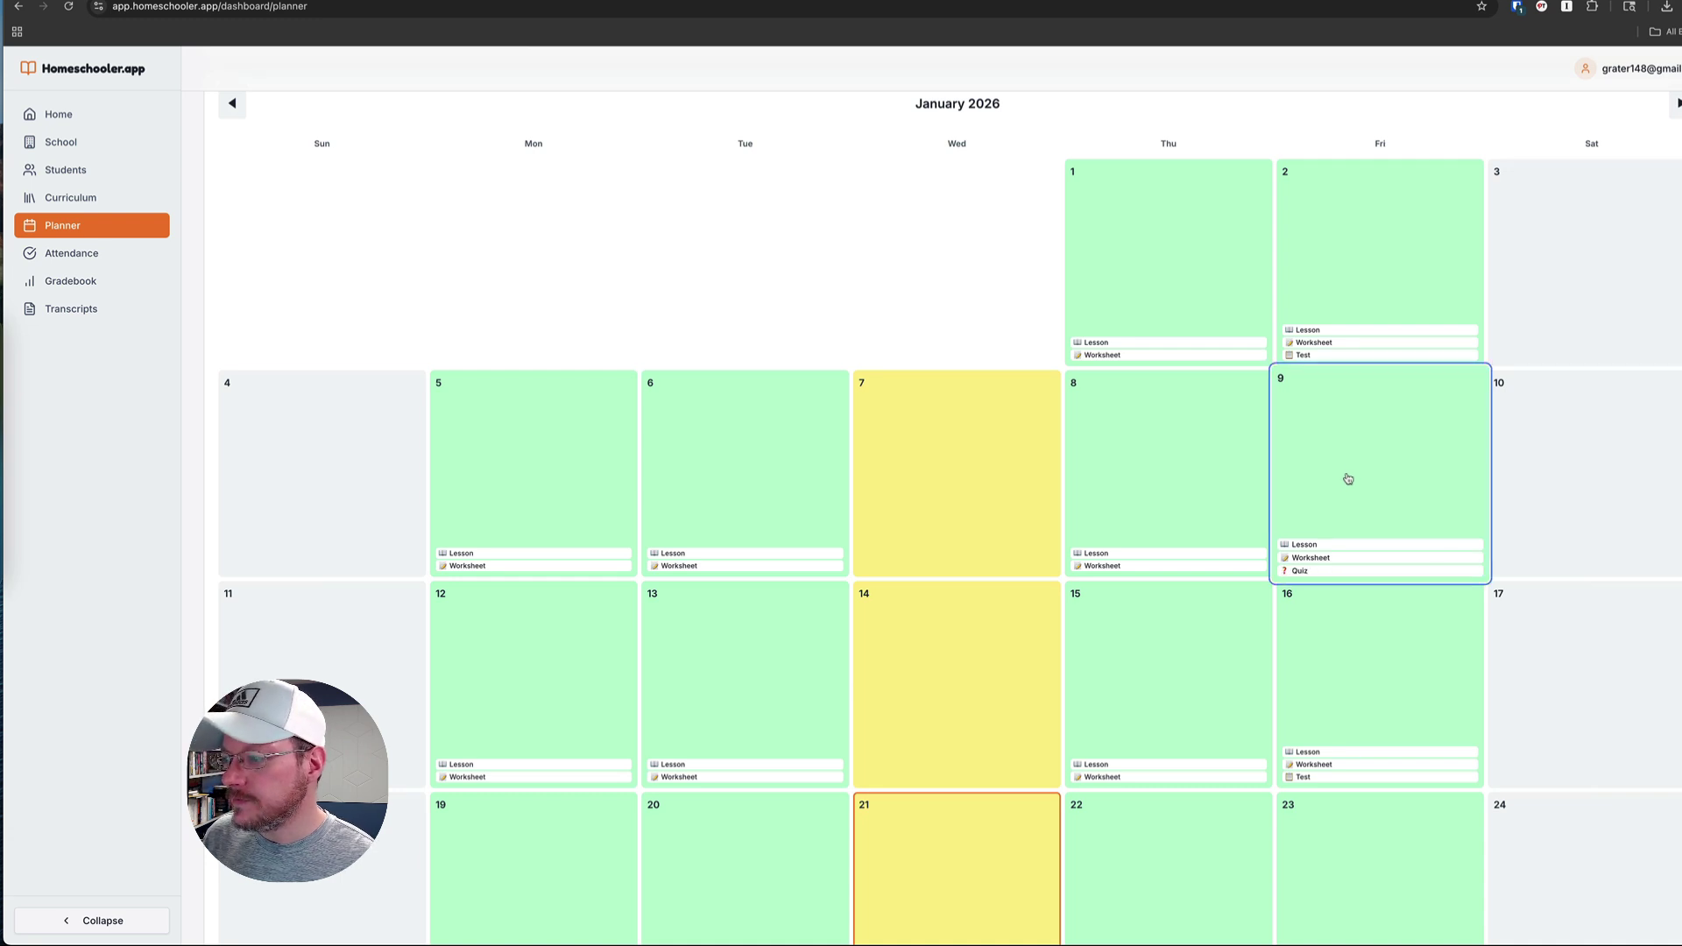
scroll(1345, 479, "down", 4)
left_click(1363, 515)
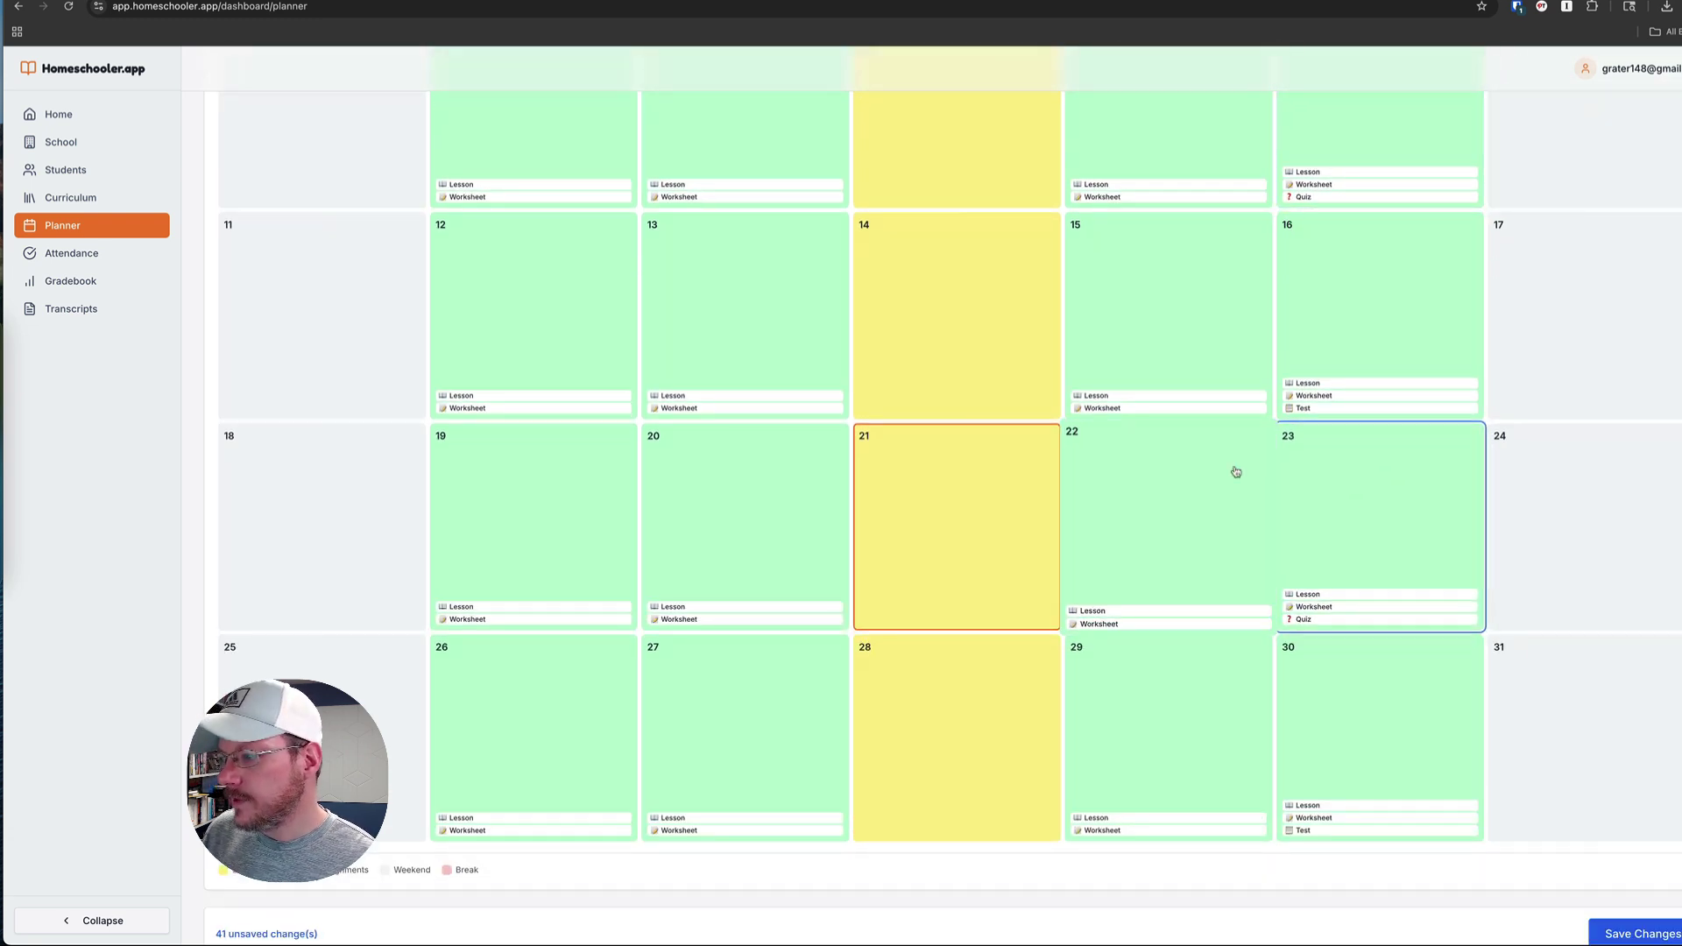
Review the January 2026 calendar and save the Algebra 1 schedule changes
scroll(1235, 470, "up", 6)
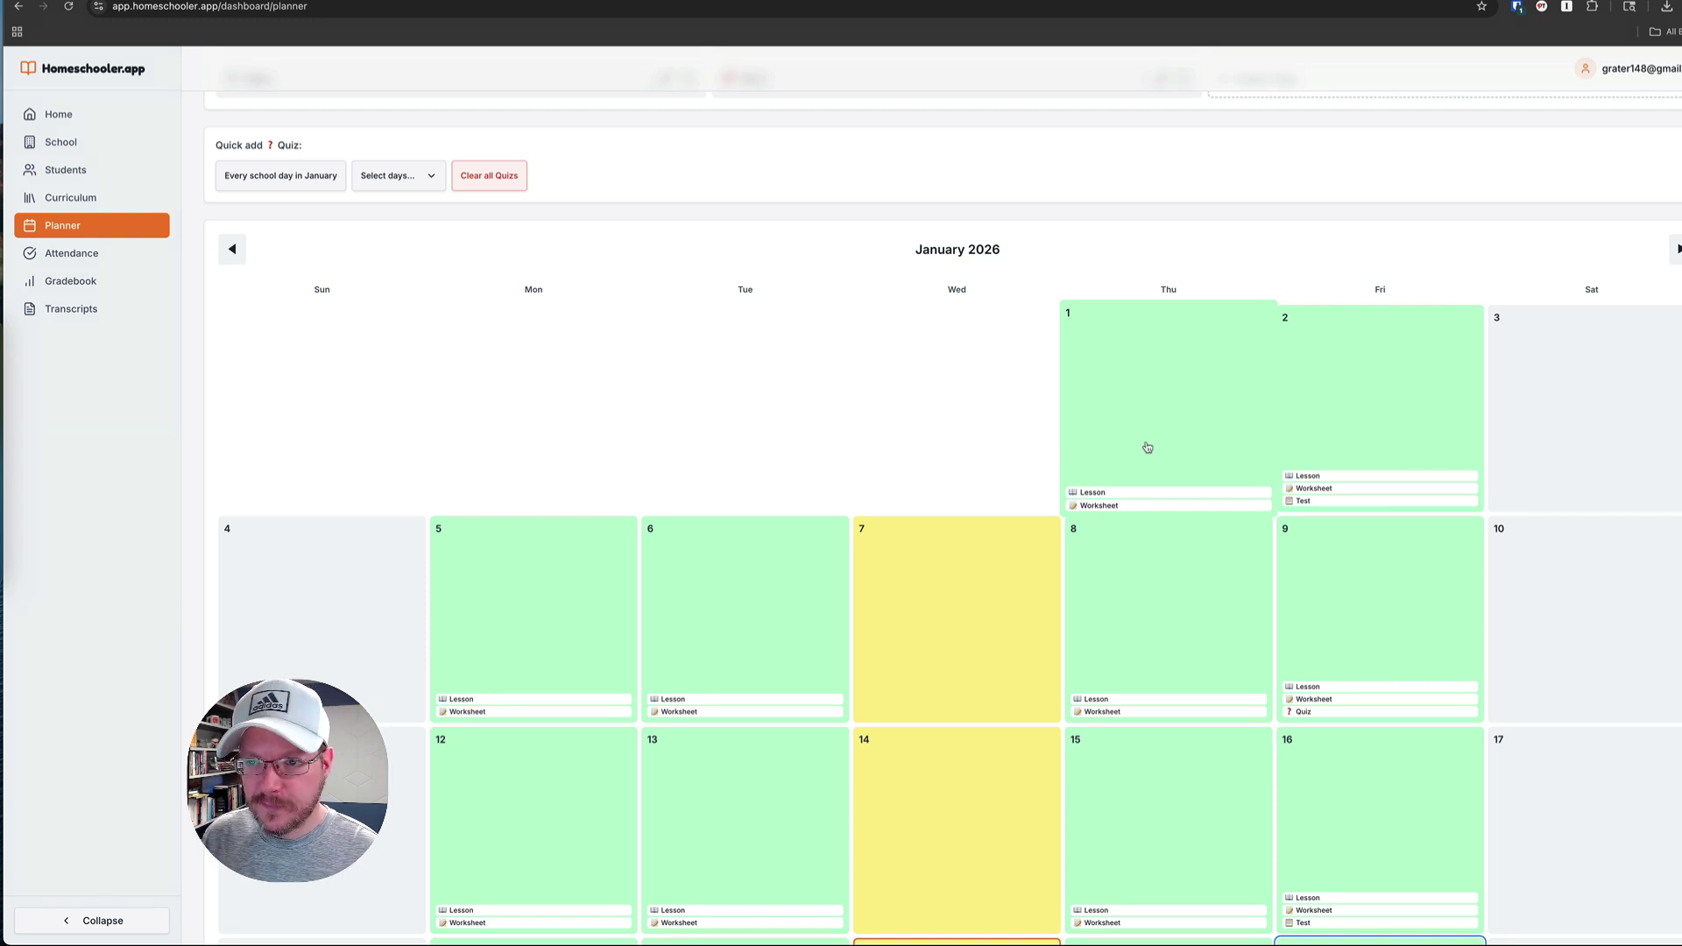
scroll(1146, 446, "up", 3)
scroll(1145, 446, "down", 9)
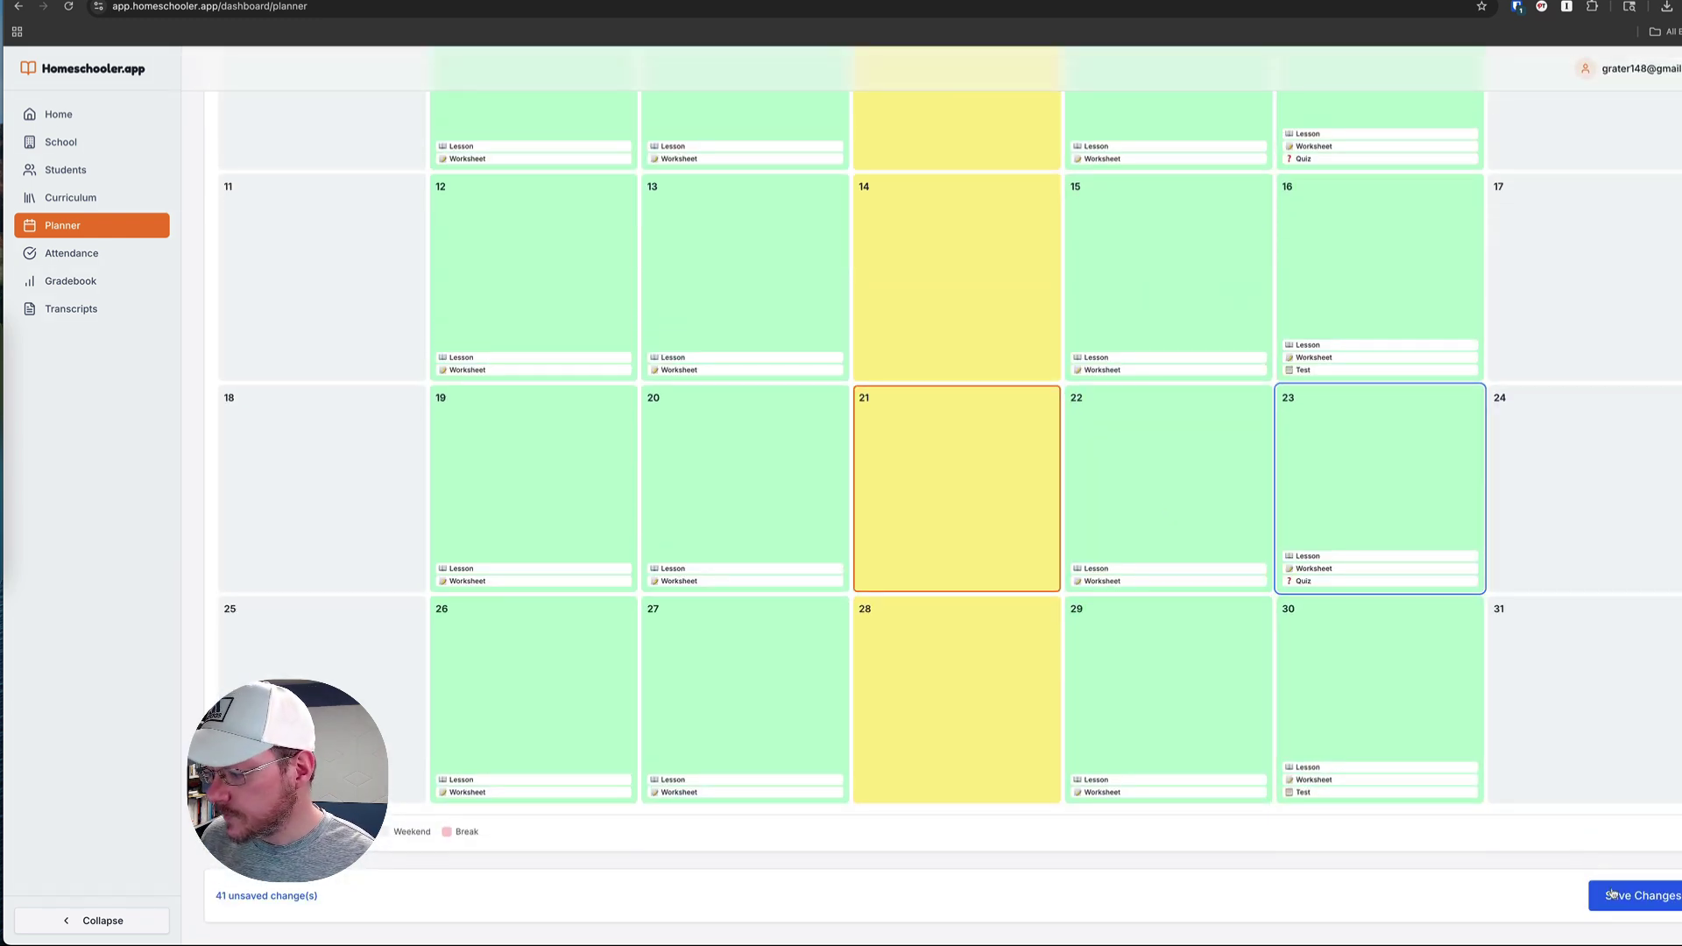
left_click(1612, 894)
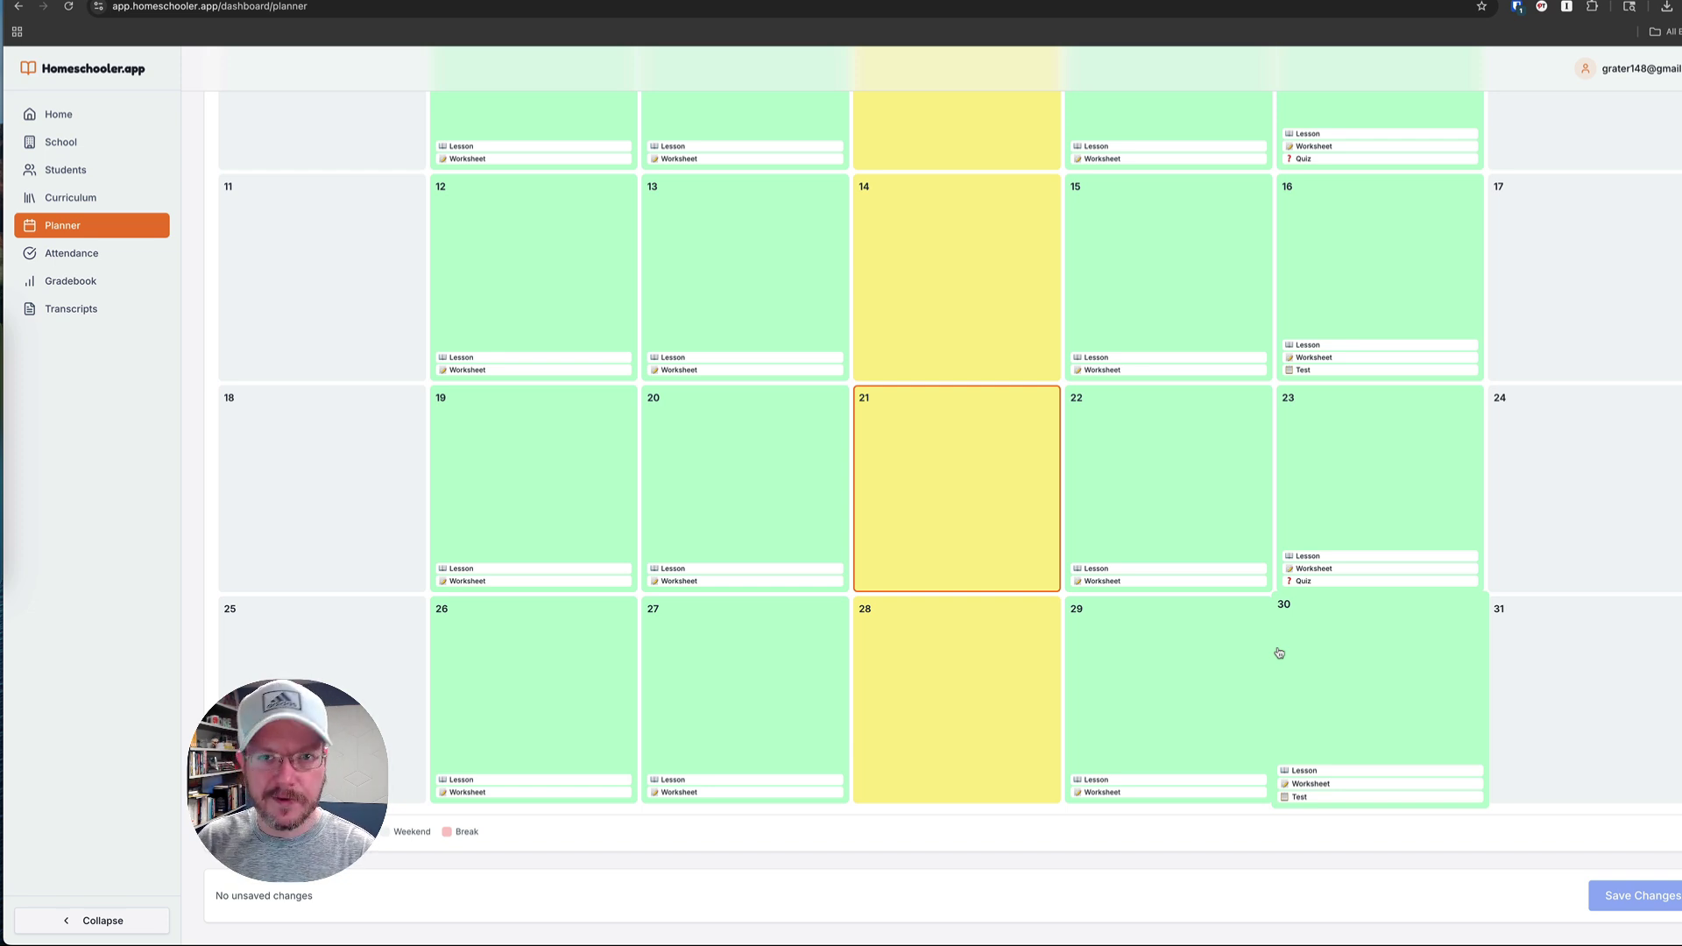
Review Algebra 1's assignment details for January 2026 and the first student's Monday 19 assignments in the weekly calendar
scroll(1279, 652, "up", 10)
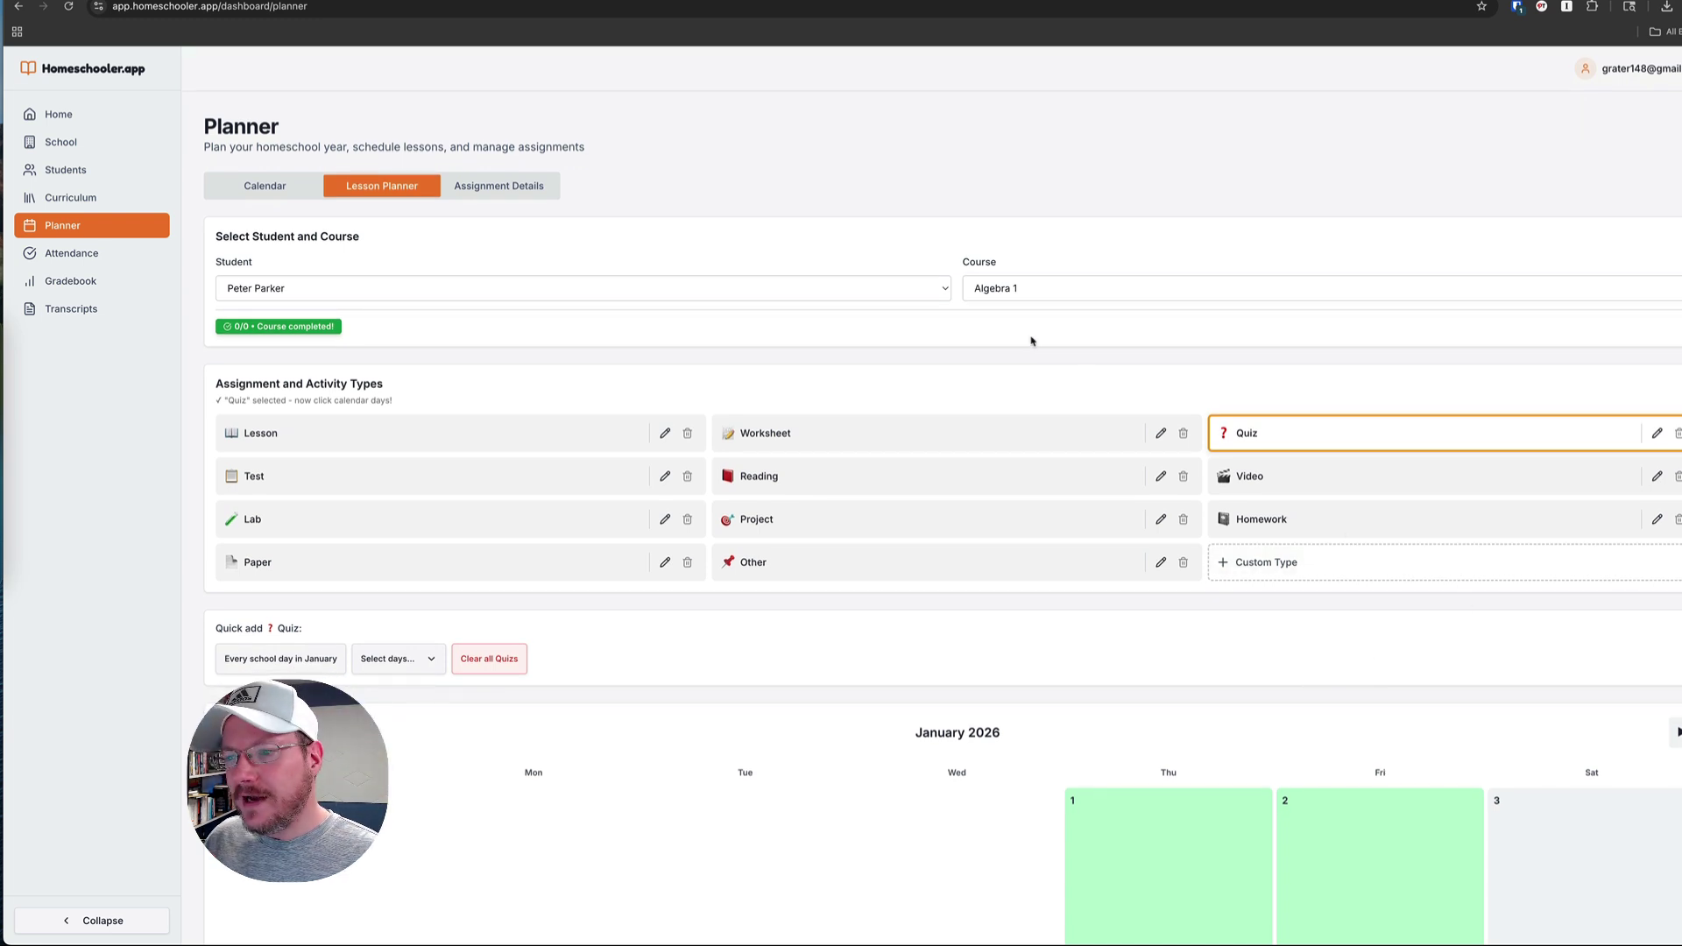
left_click(498, 186)
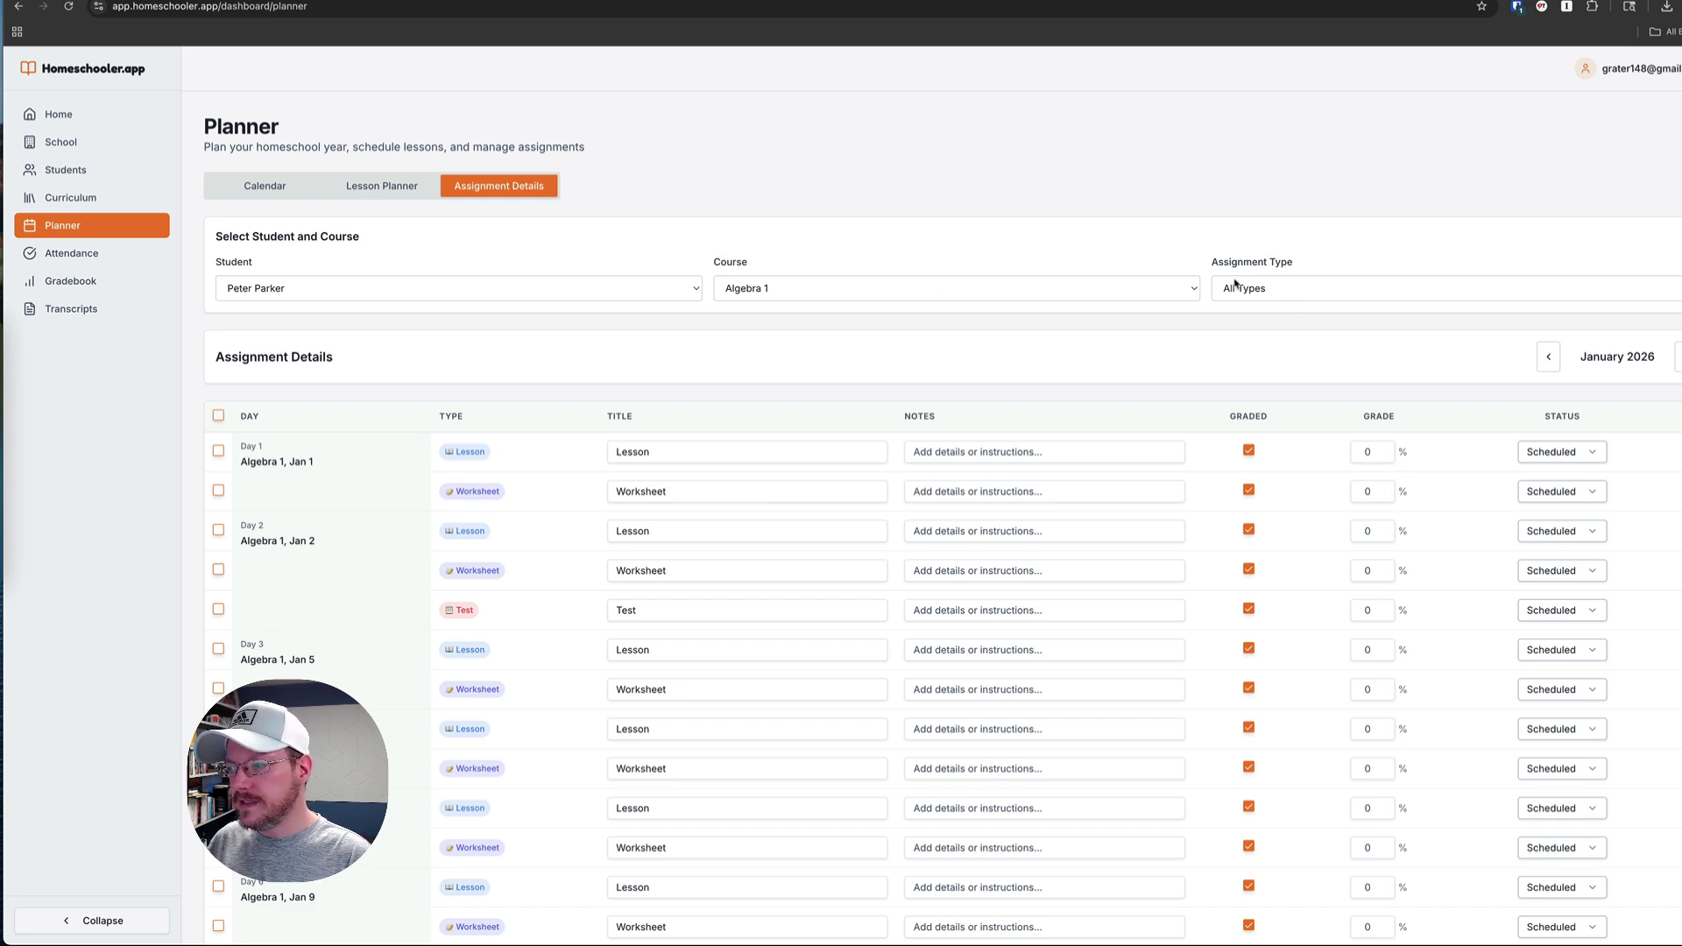
scroll(1095, 282, "down", 10)
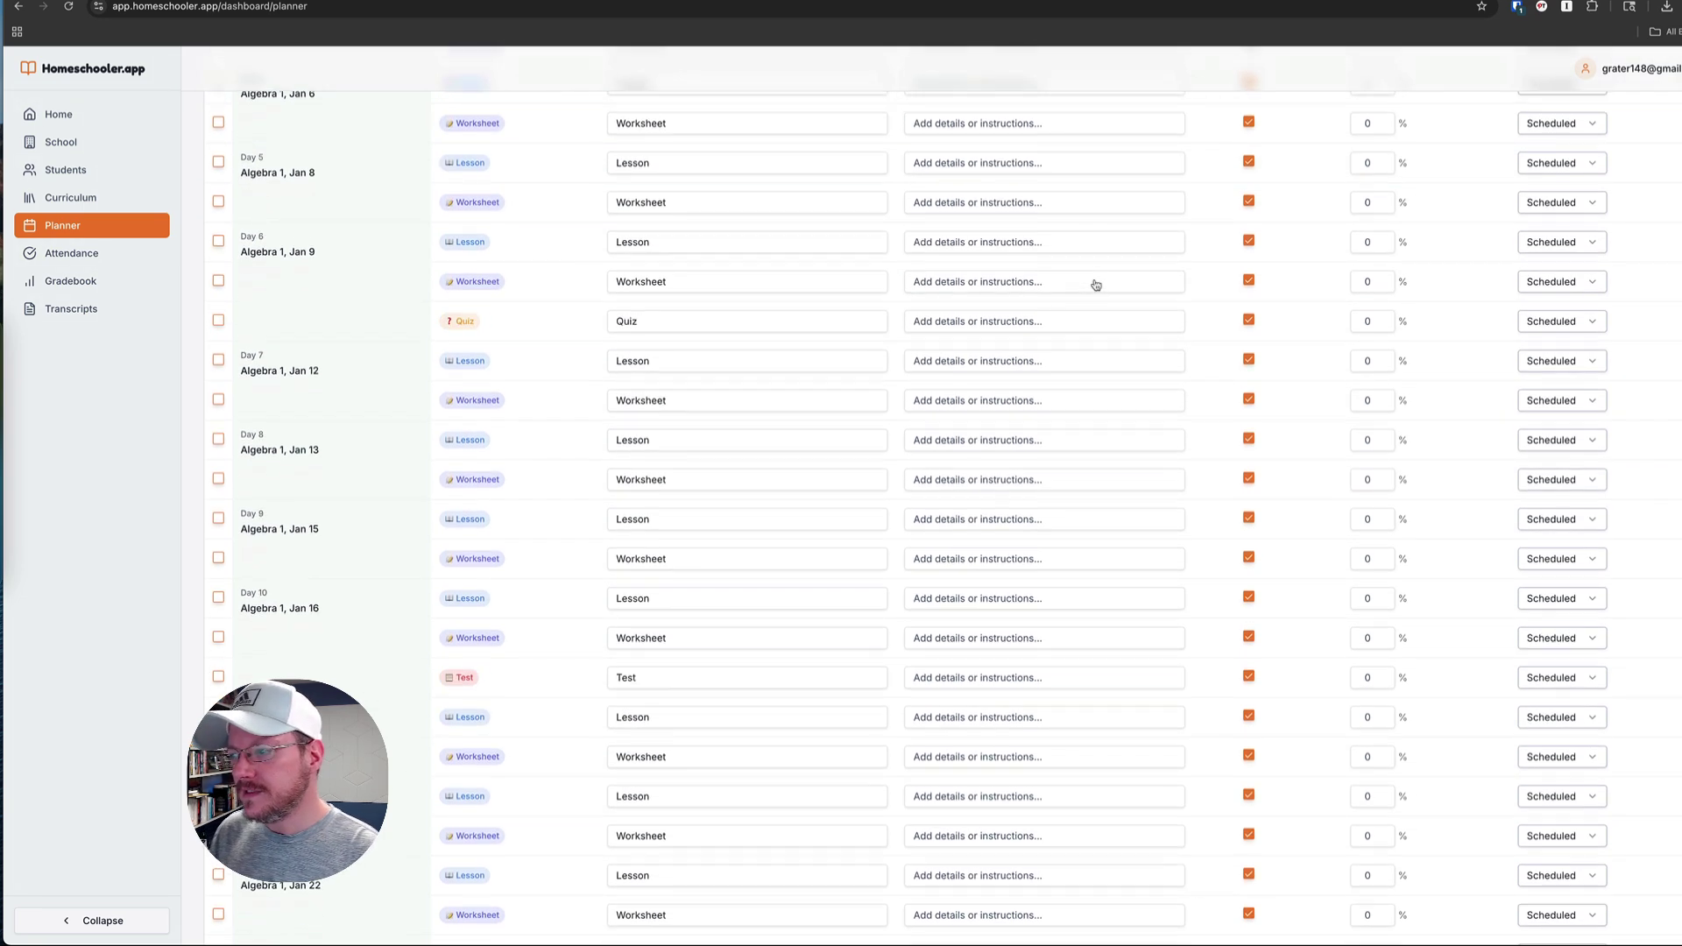
scroll(1105, 282, "up", 10)
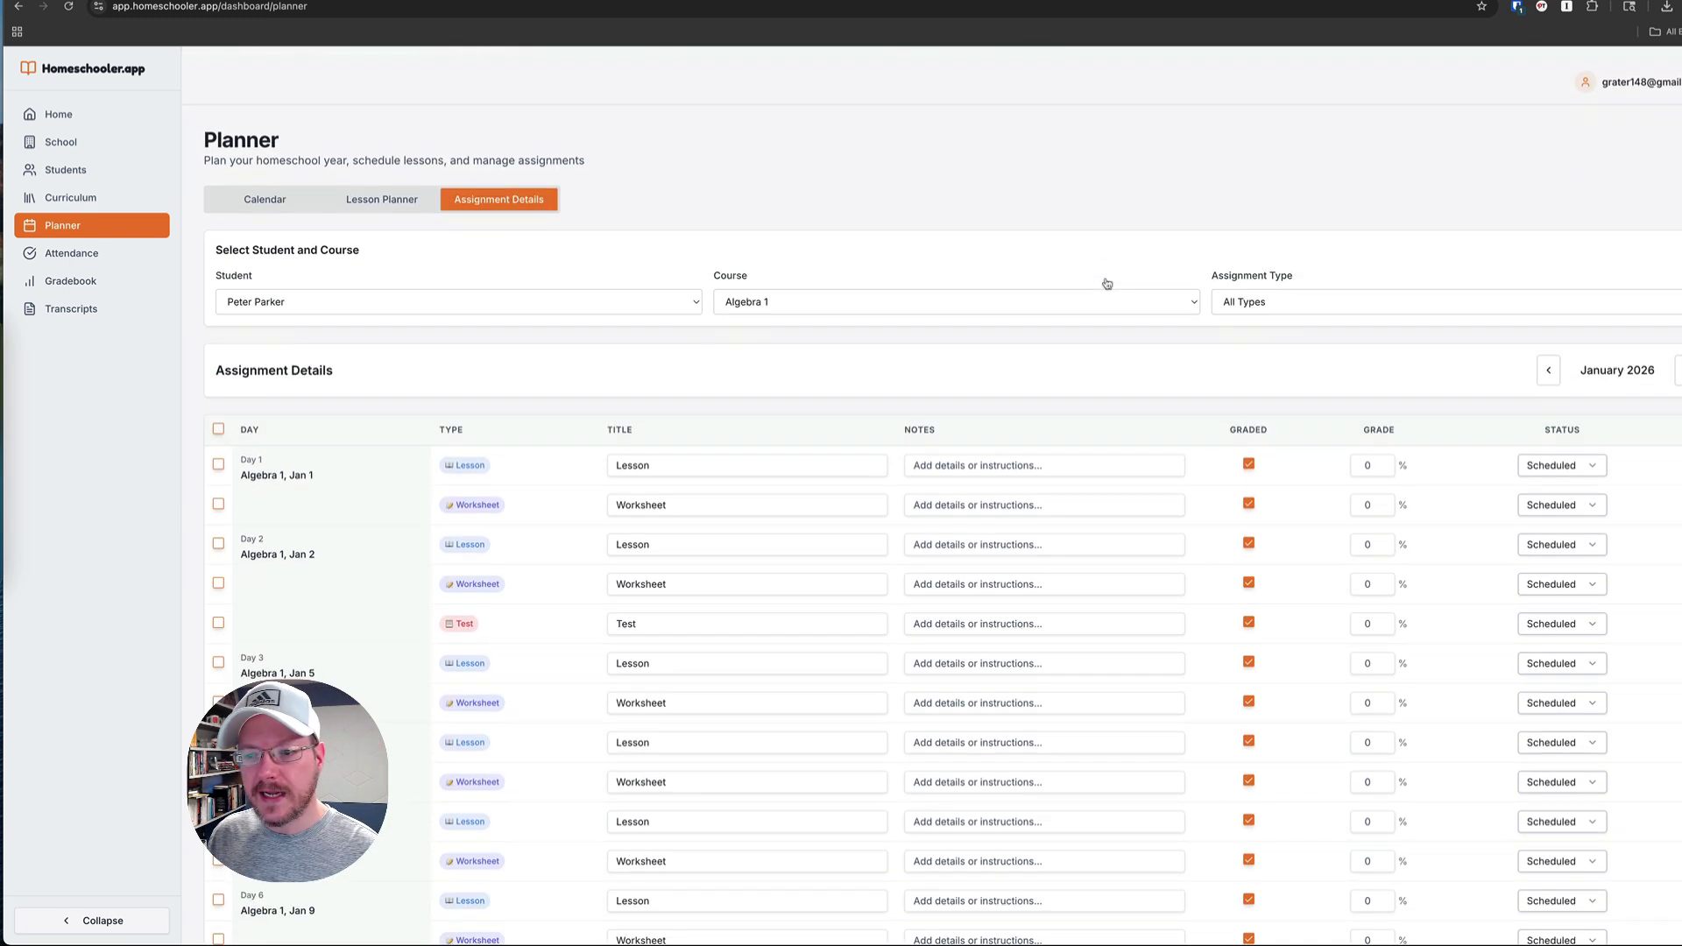
left_click(262, 185)
left_click(322, 345)
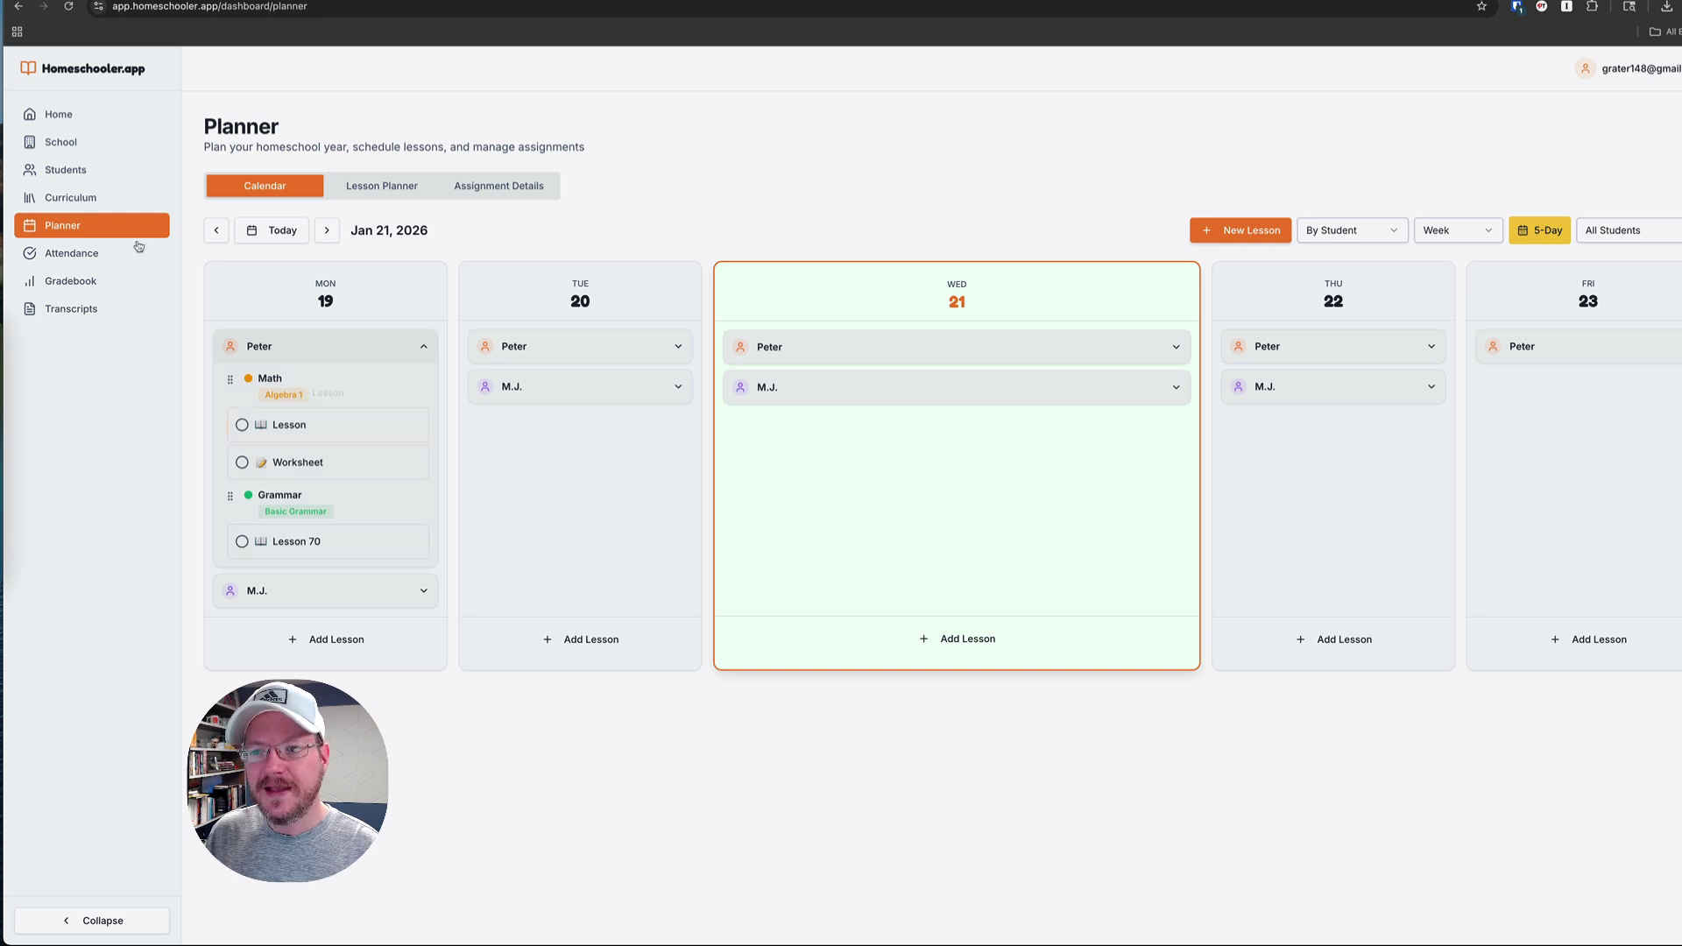
Move the Grammar subject above Math in the curriculum, and check the order in the first student's Monday 19 plan
left_click(97, 197)
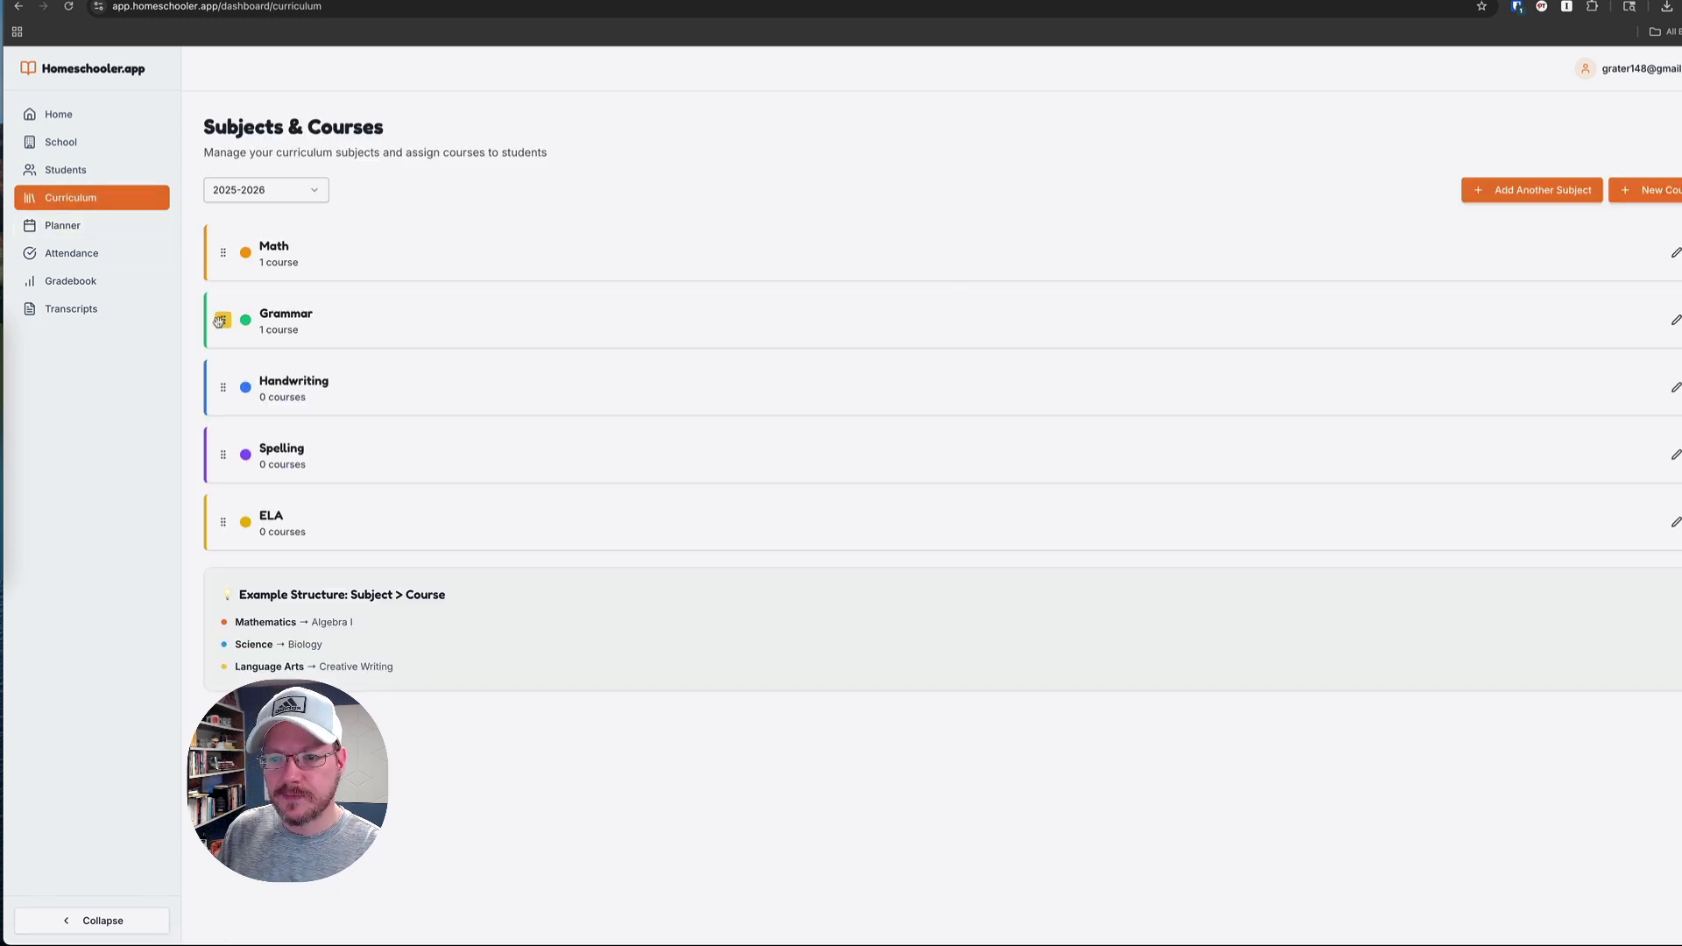
left_click_drag(223, 319, 185, 239)
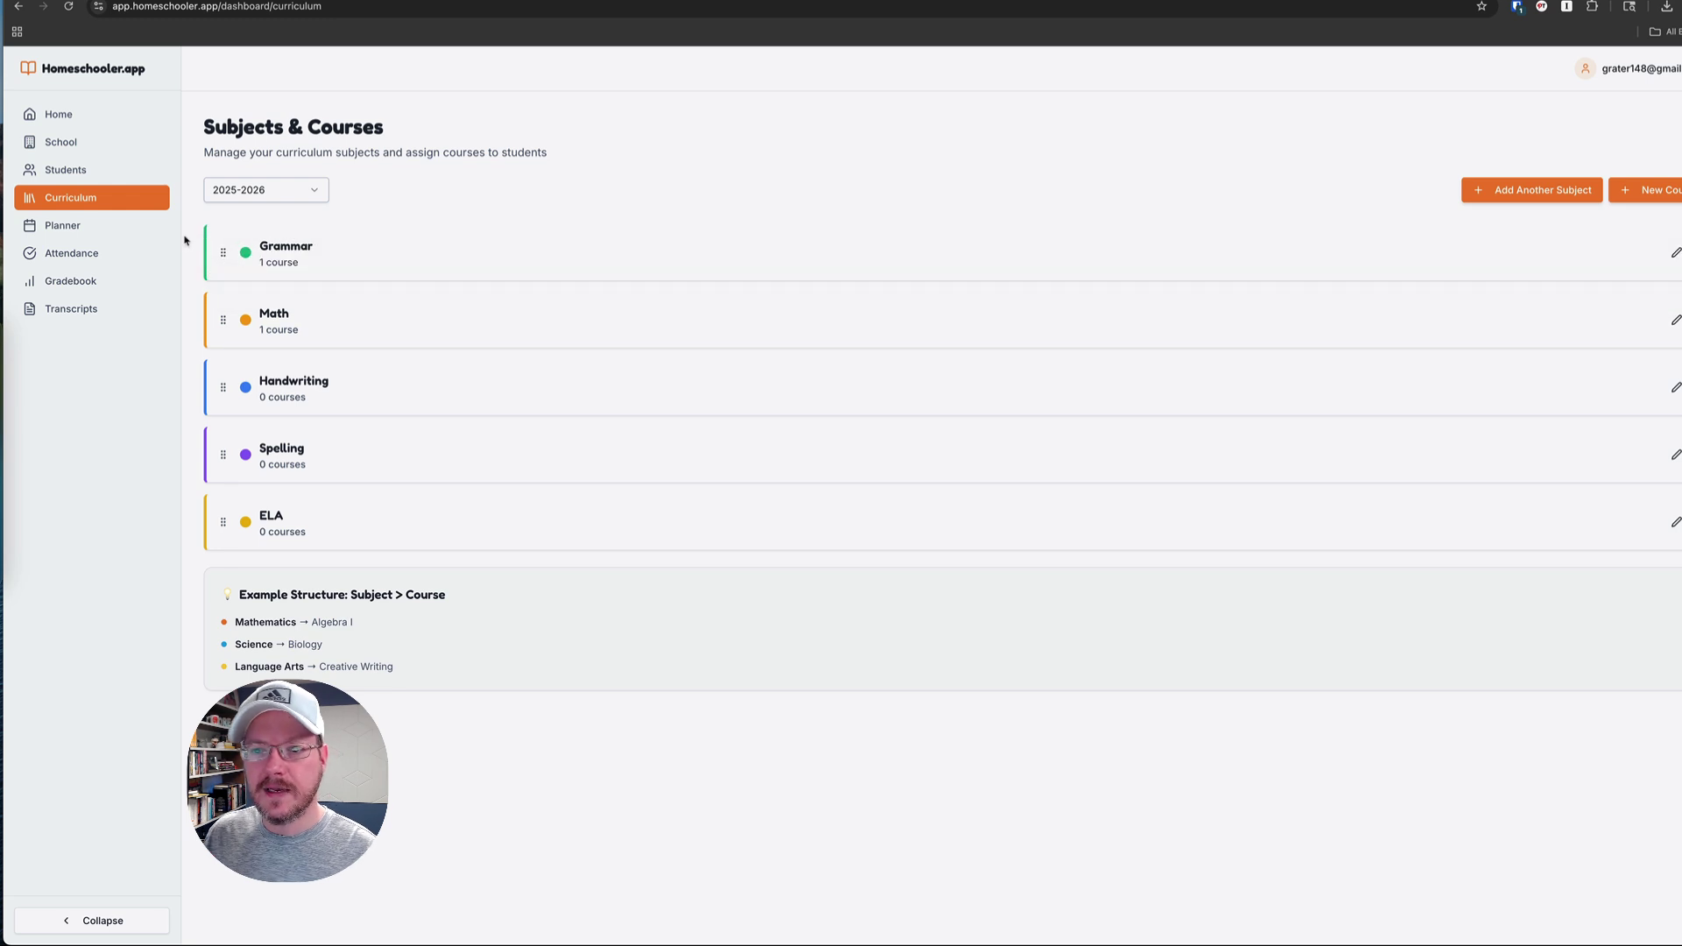
left_click(88, 226)
left_click(307, 350)
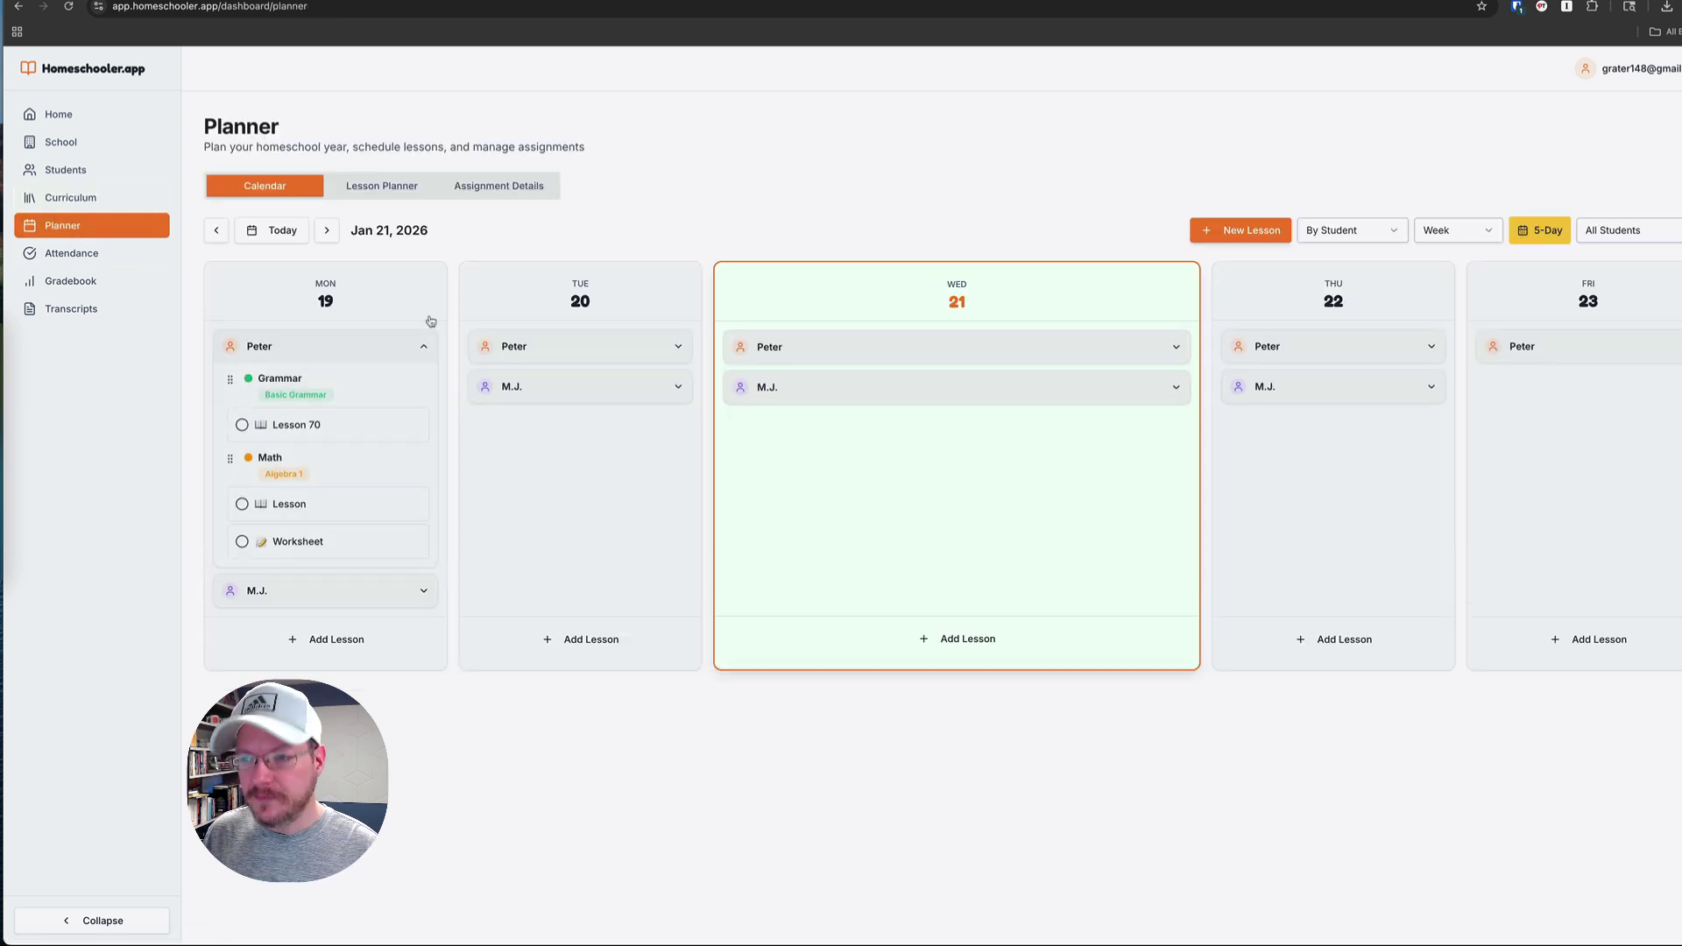
Display the January 2026 assignment details for the first student's Algebra 1 course
left_click(510, 186)
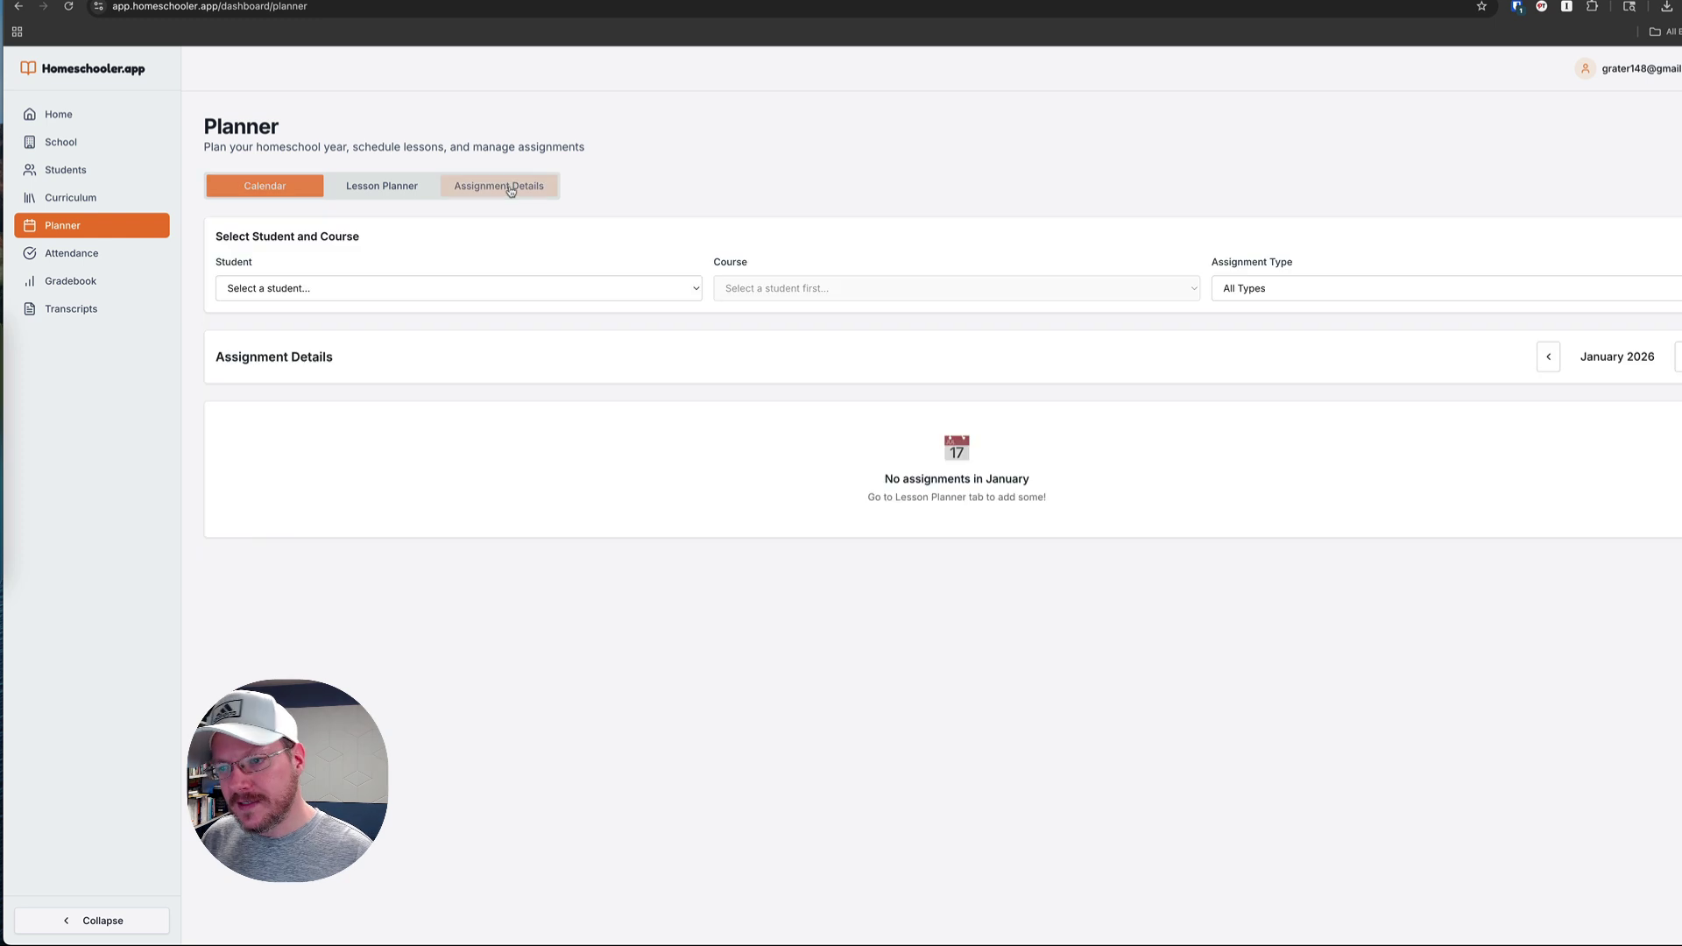
left_click(505, 295)
left_click(371, 304)
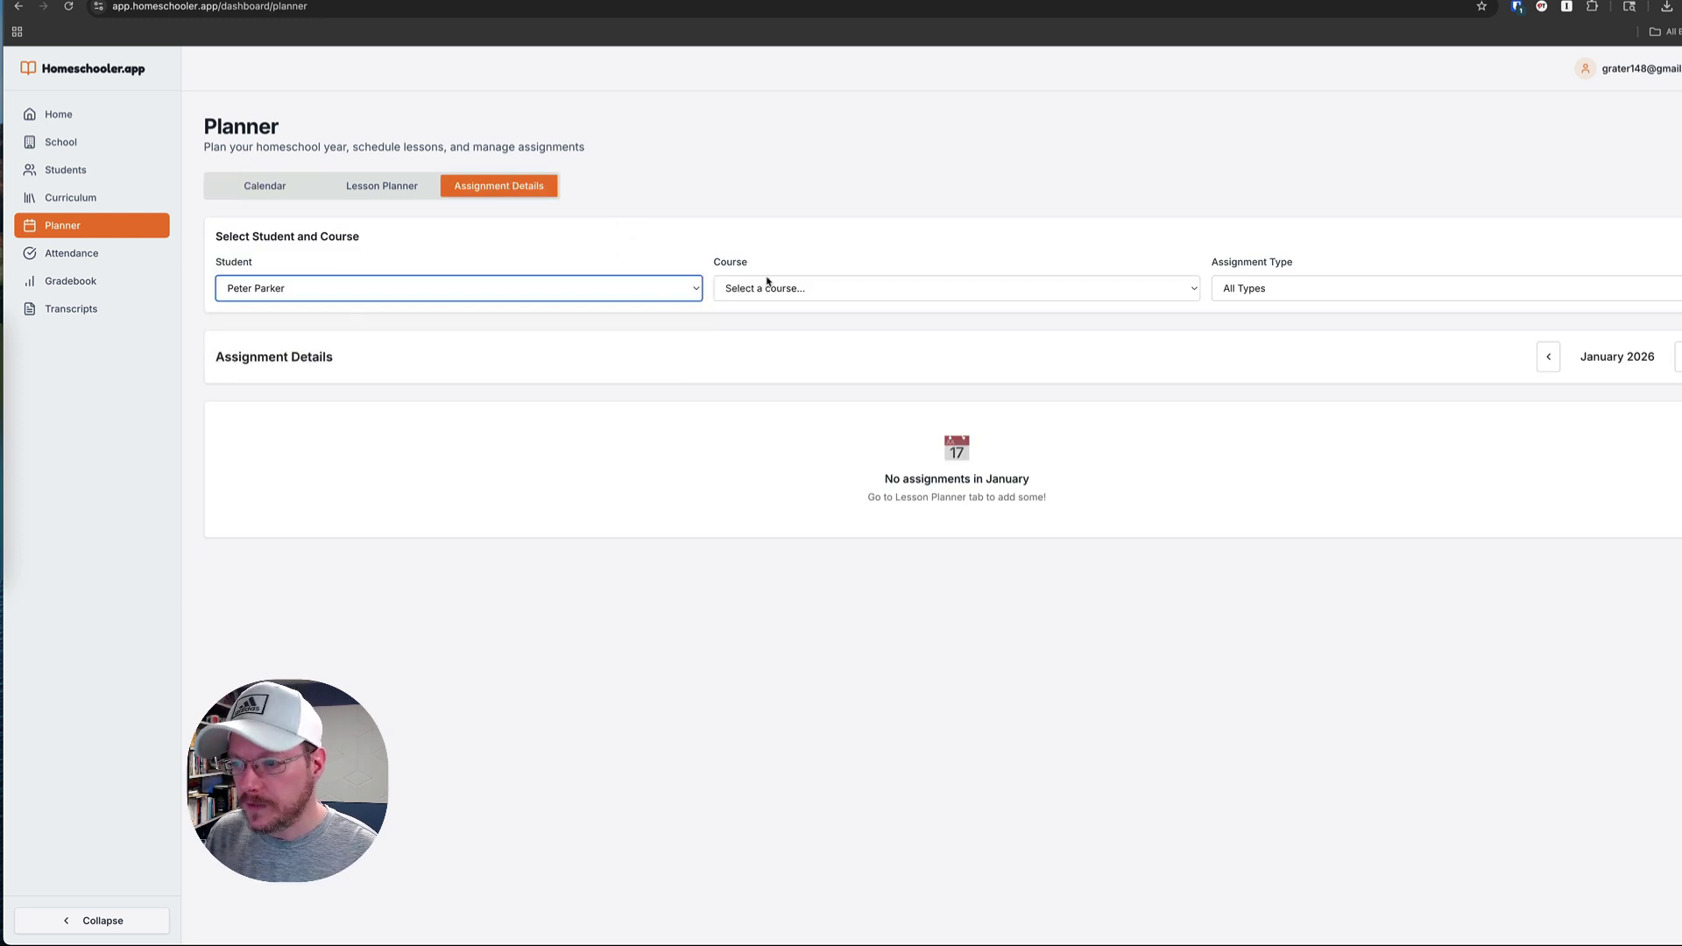
left_click(770, 288)
left_click(755, 320)
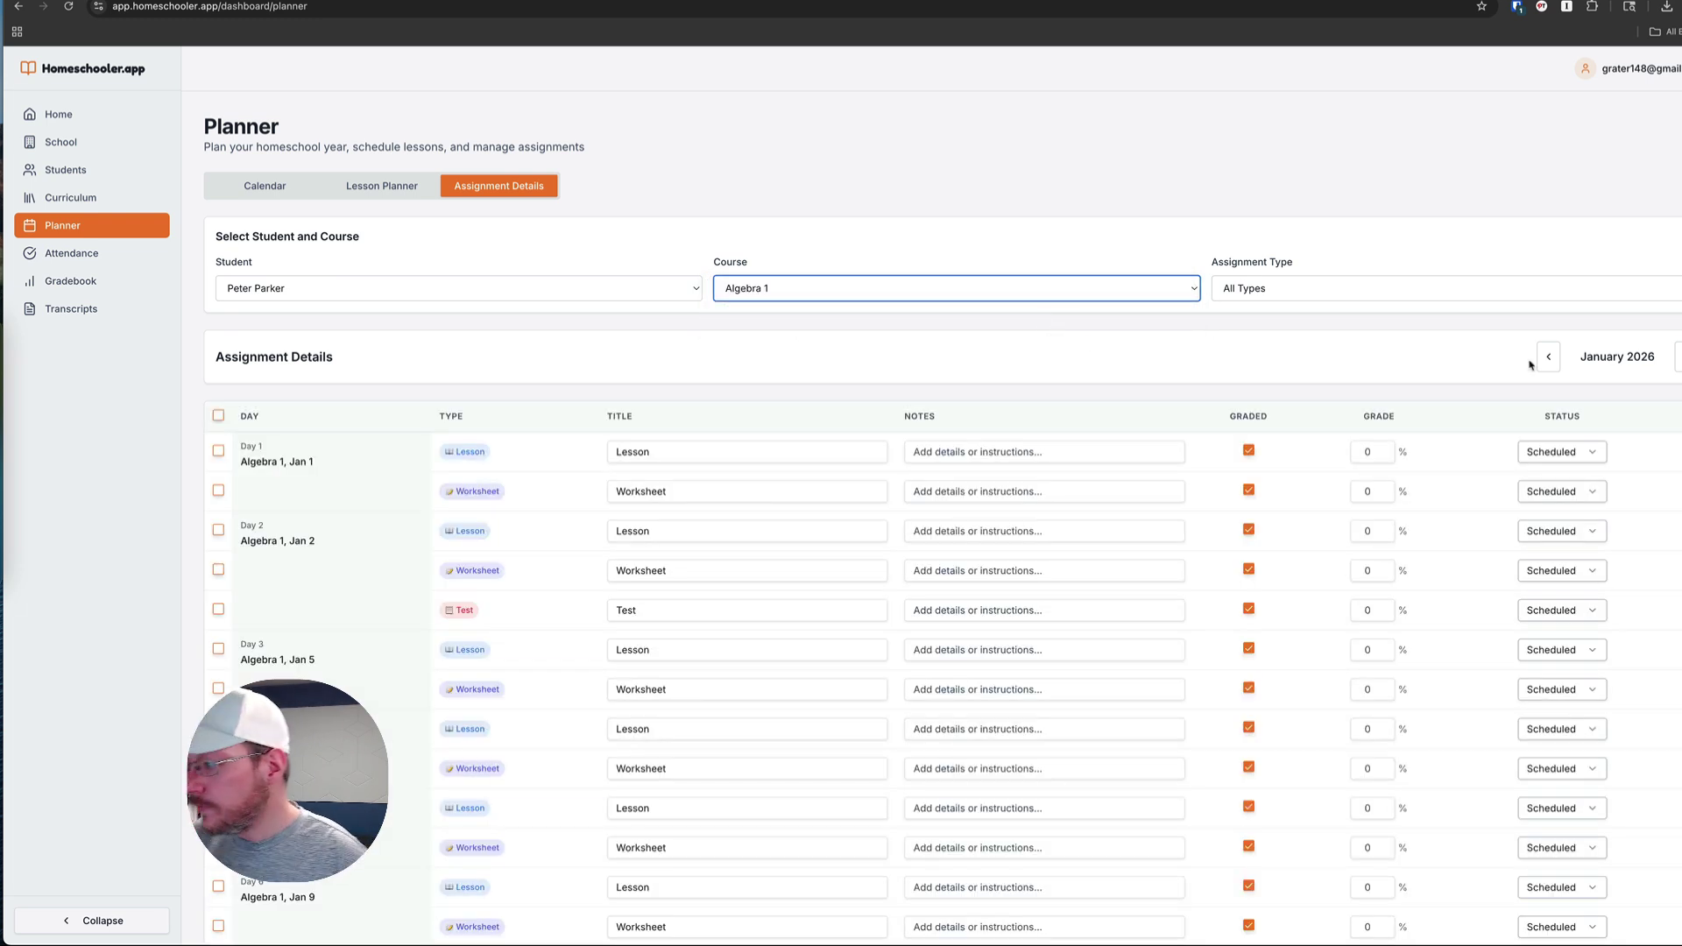
left_click(1548, 357)
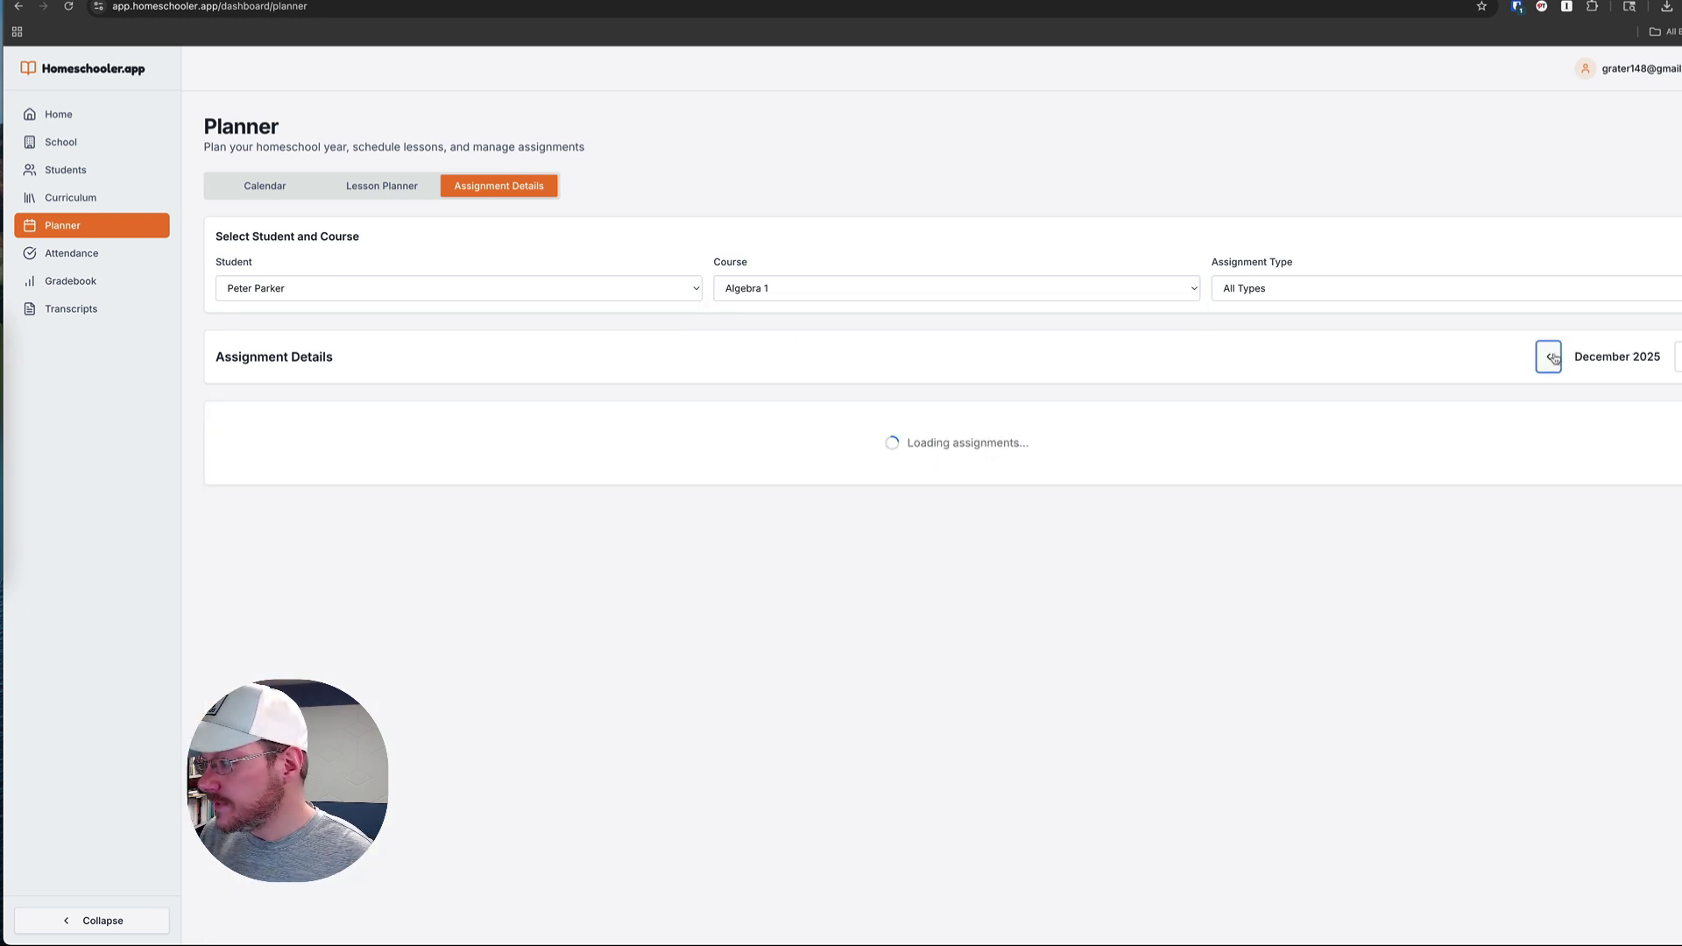
left_click(1678, 356)
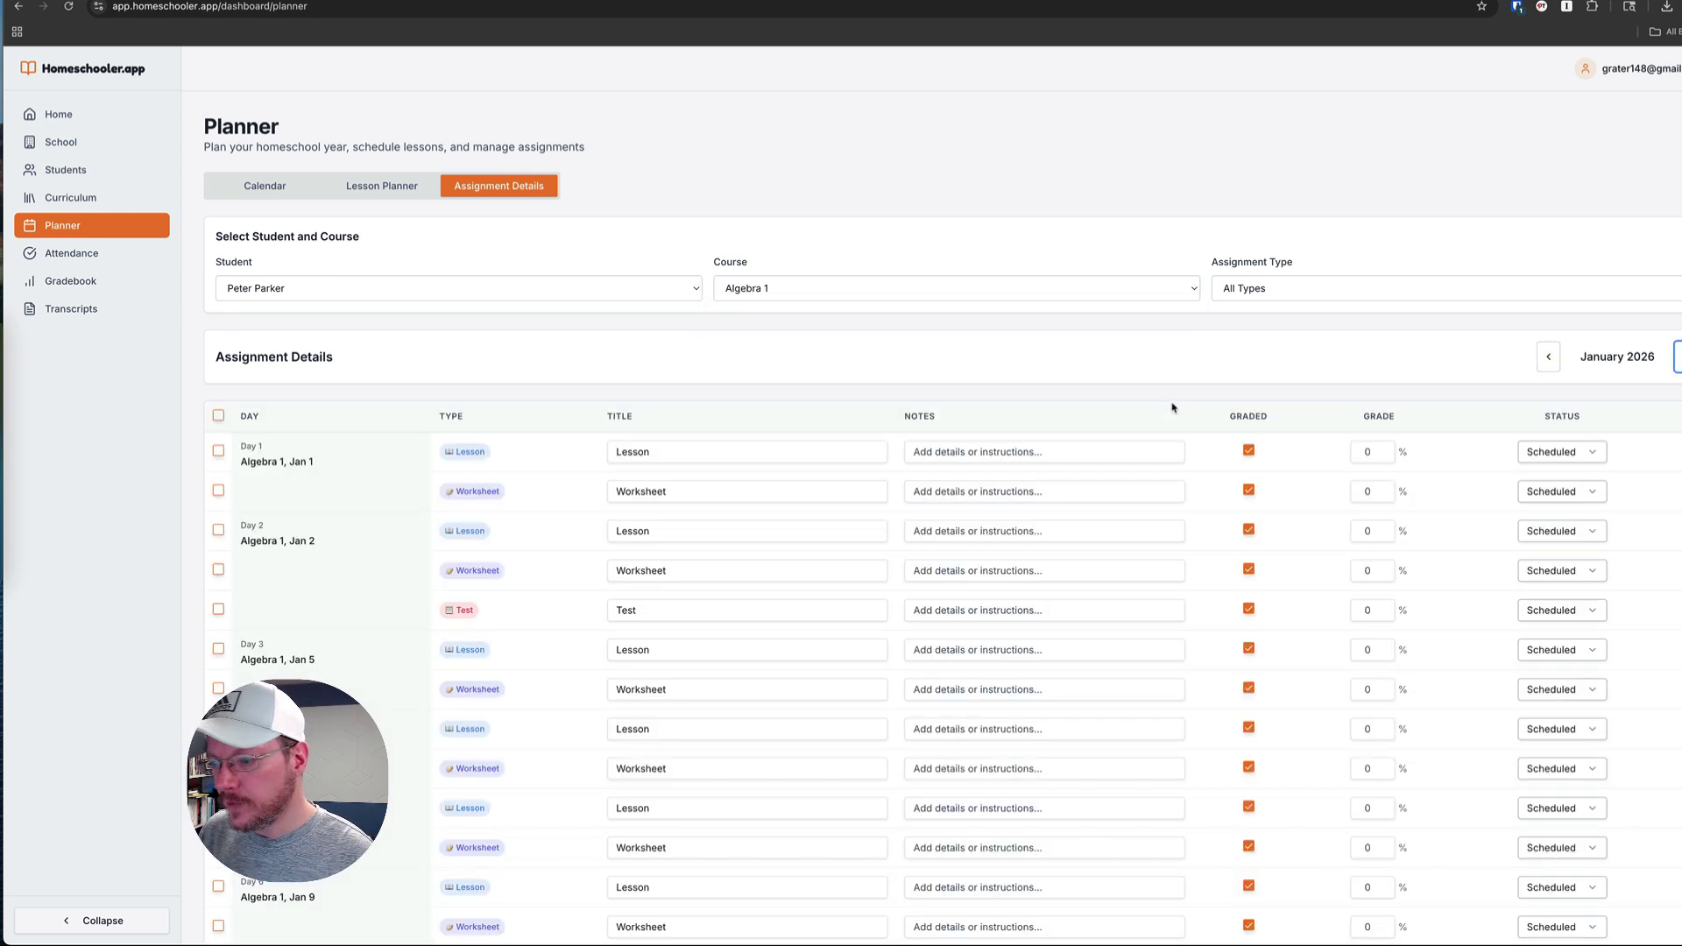
Filter the assignments to Lesson and examine the January 1 lesson's title, notes and graded options
left_click(1258, 295)
left_click(1252, 305)
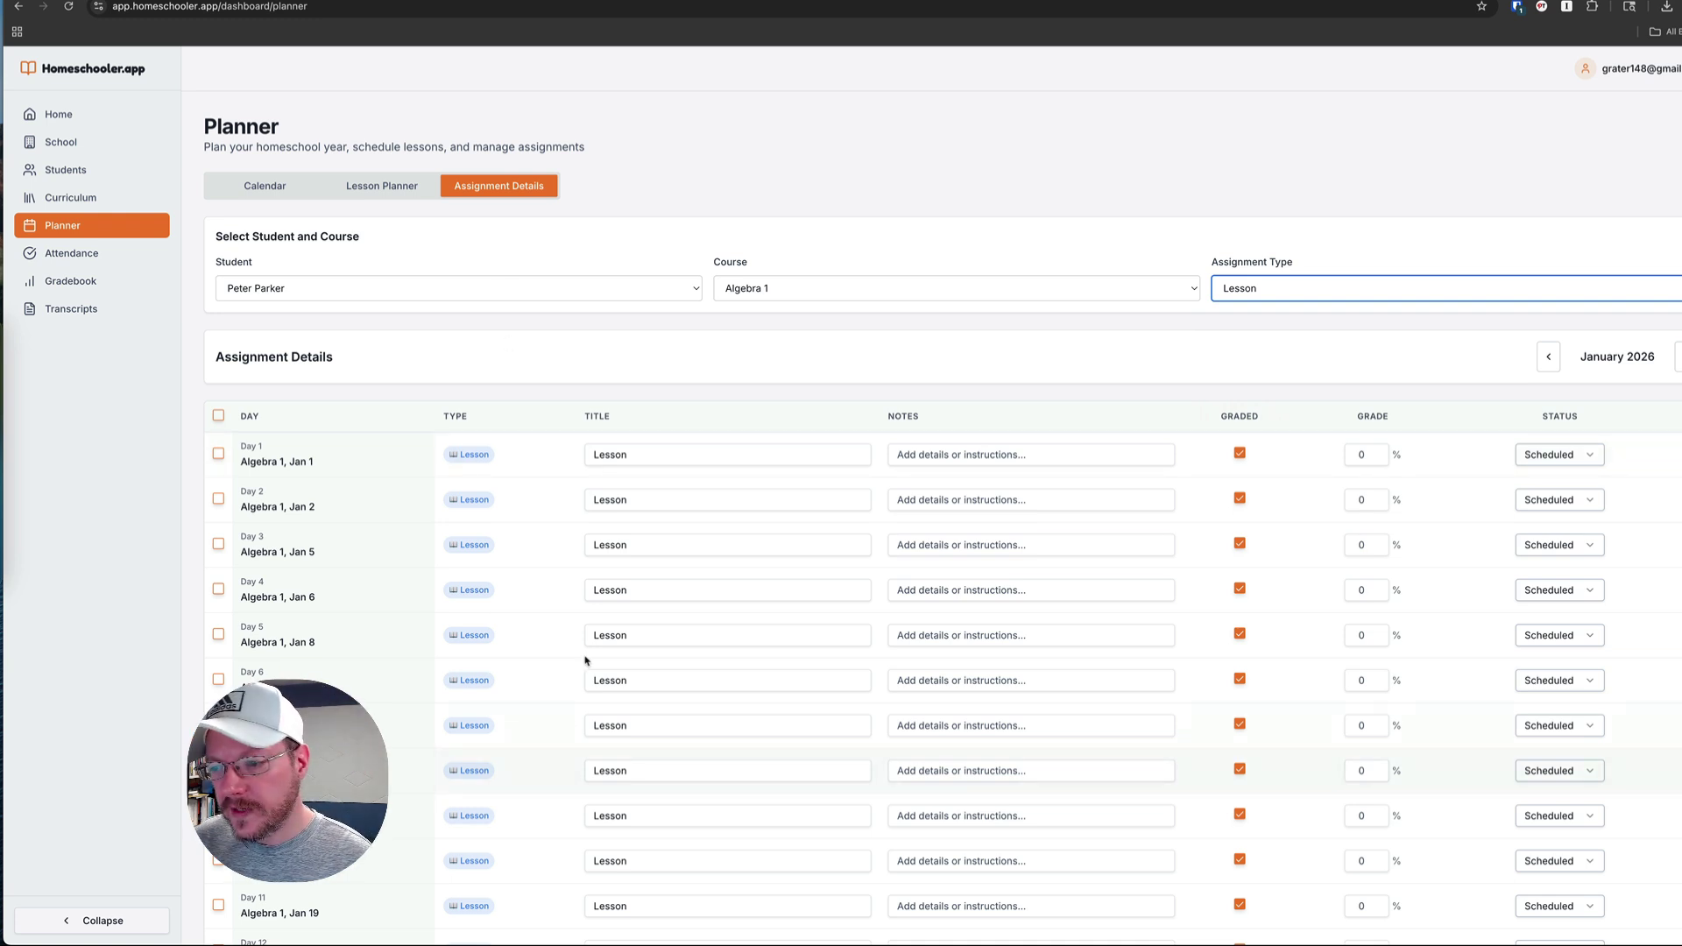
left_click(637, 456)
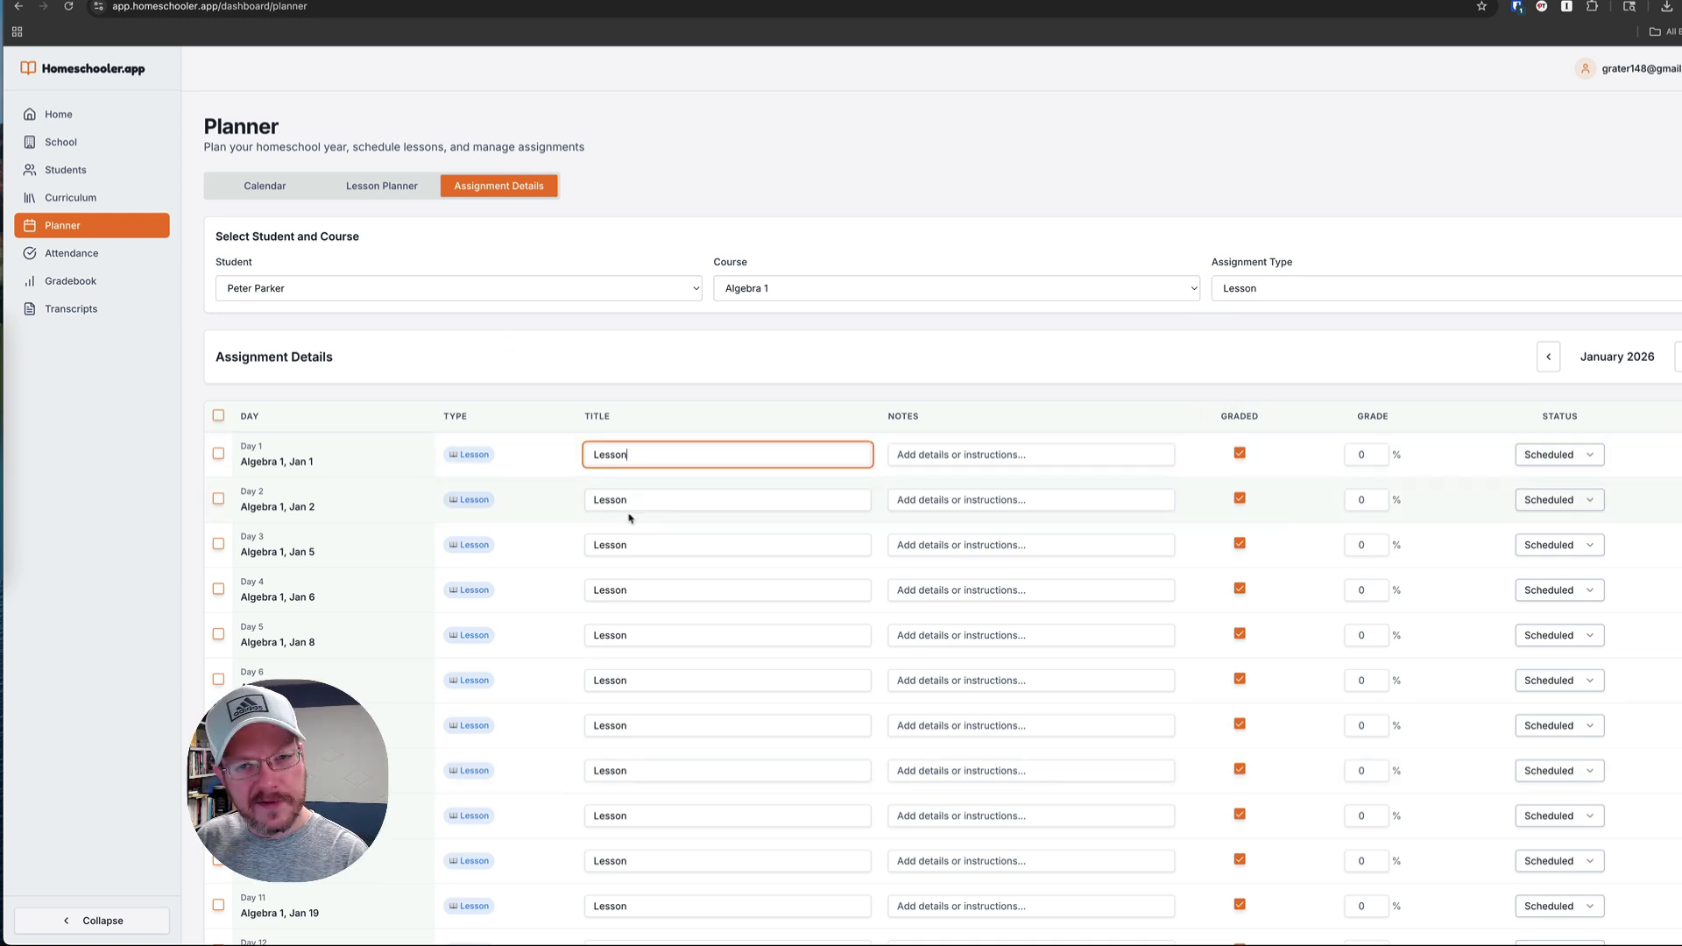
left_click(918, 456)
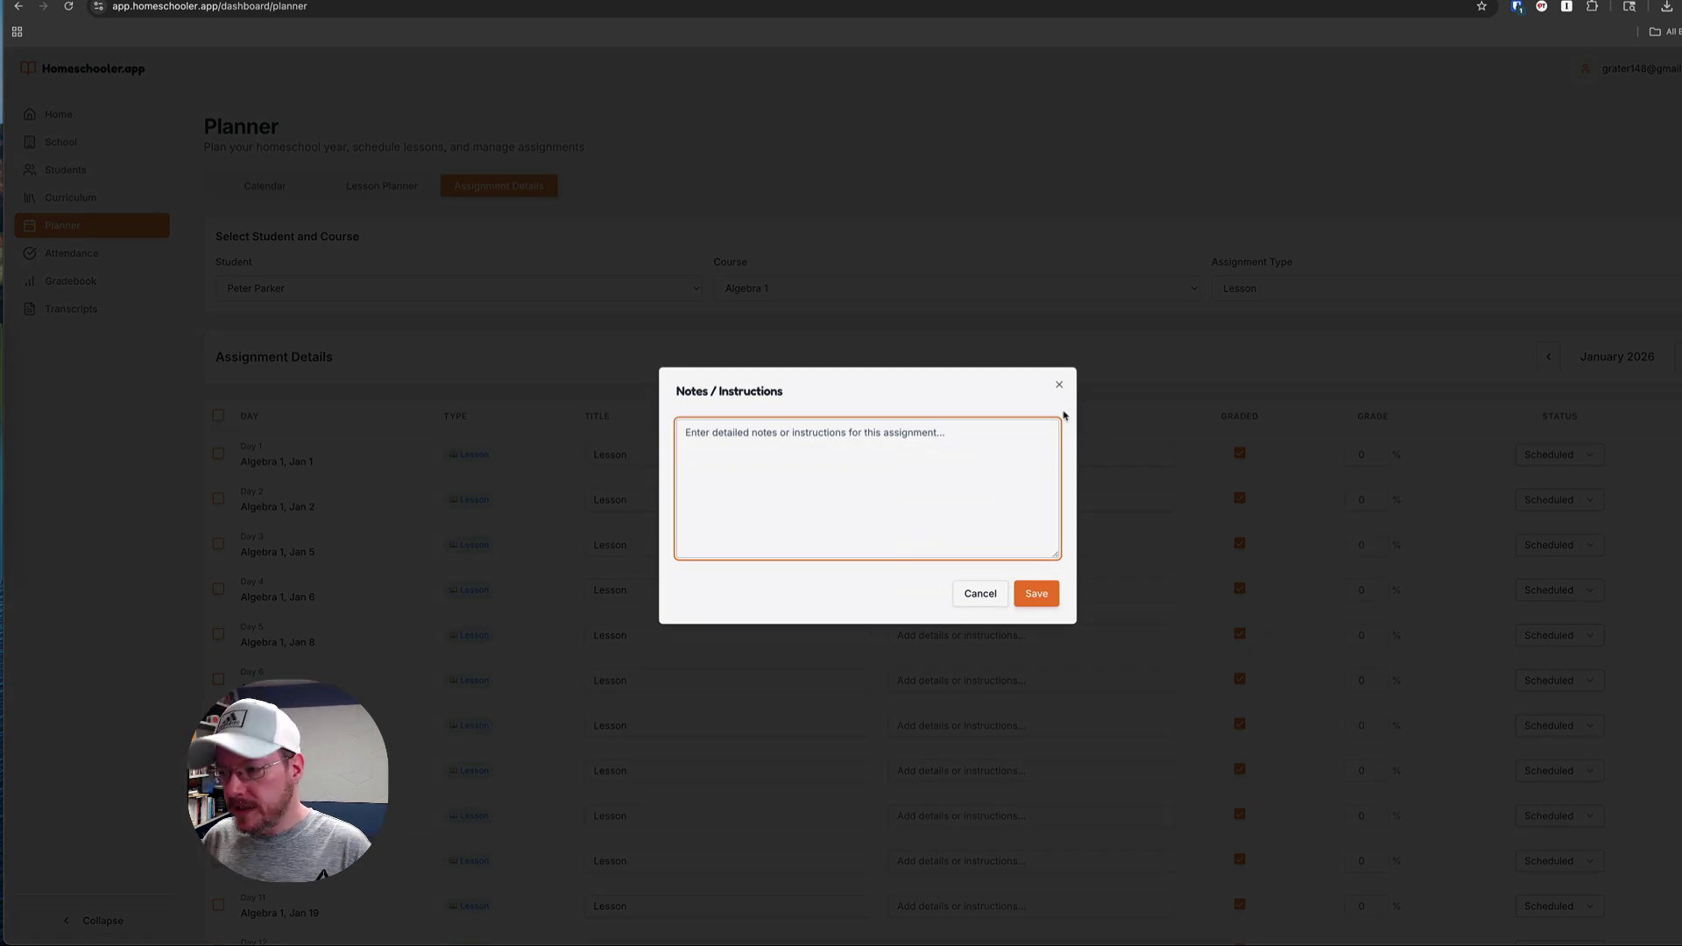
left_click(1059, 384)
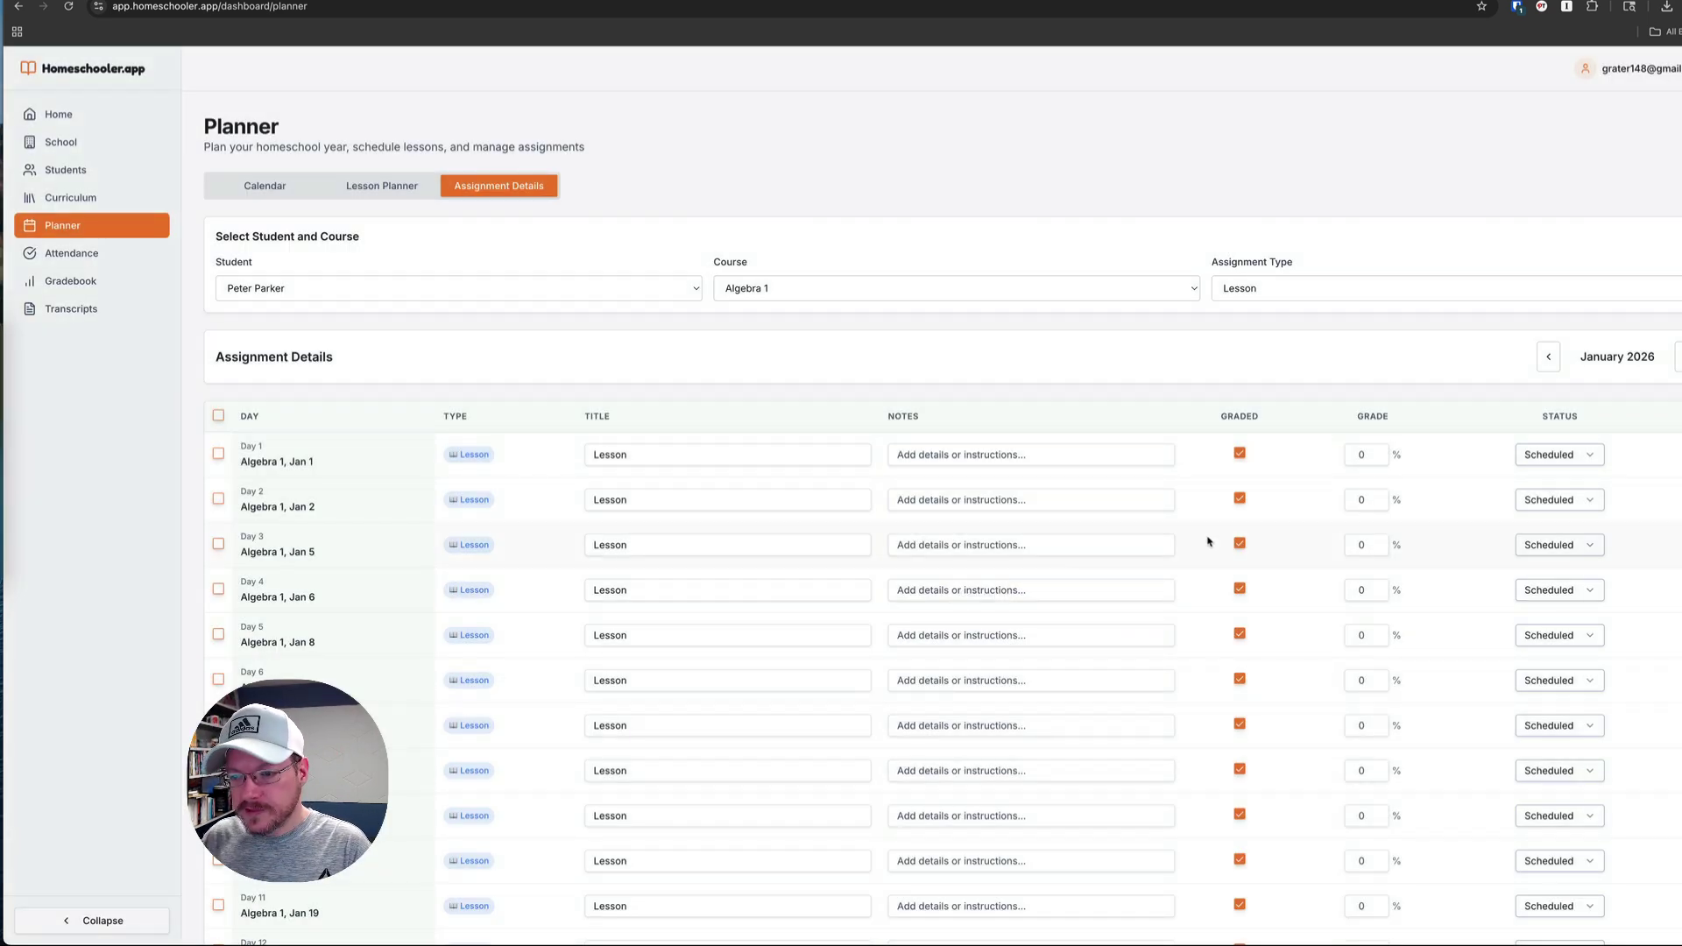
left_click(1241, 455)
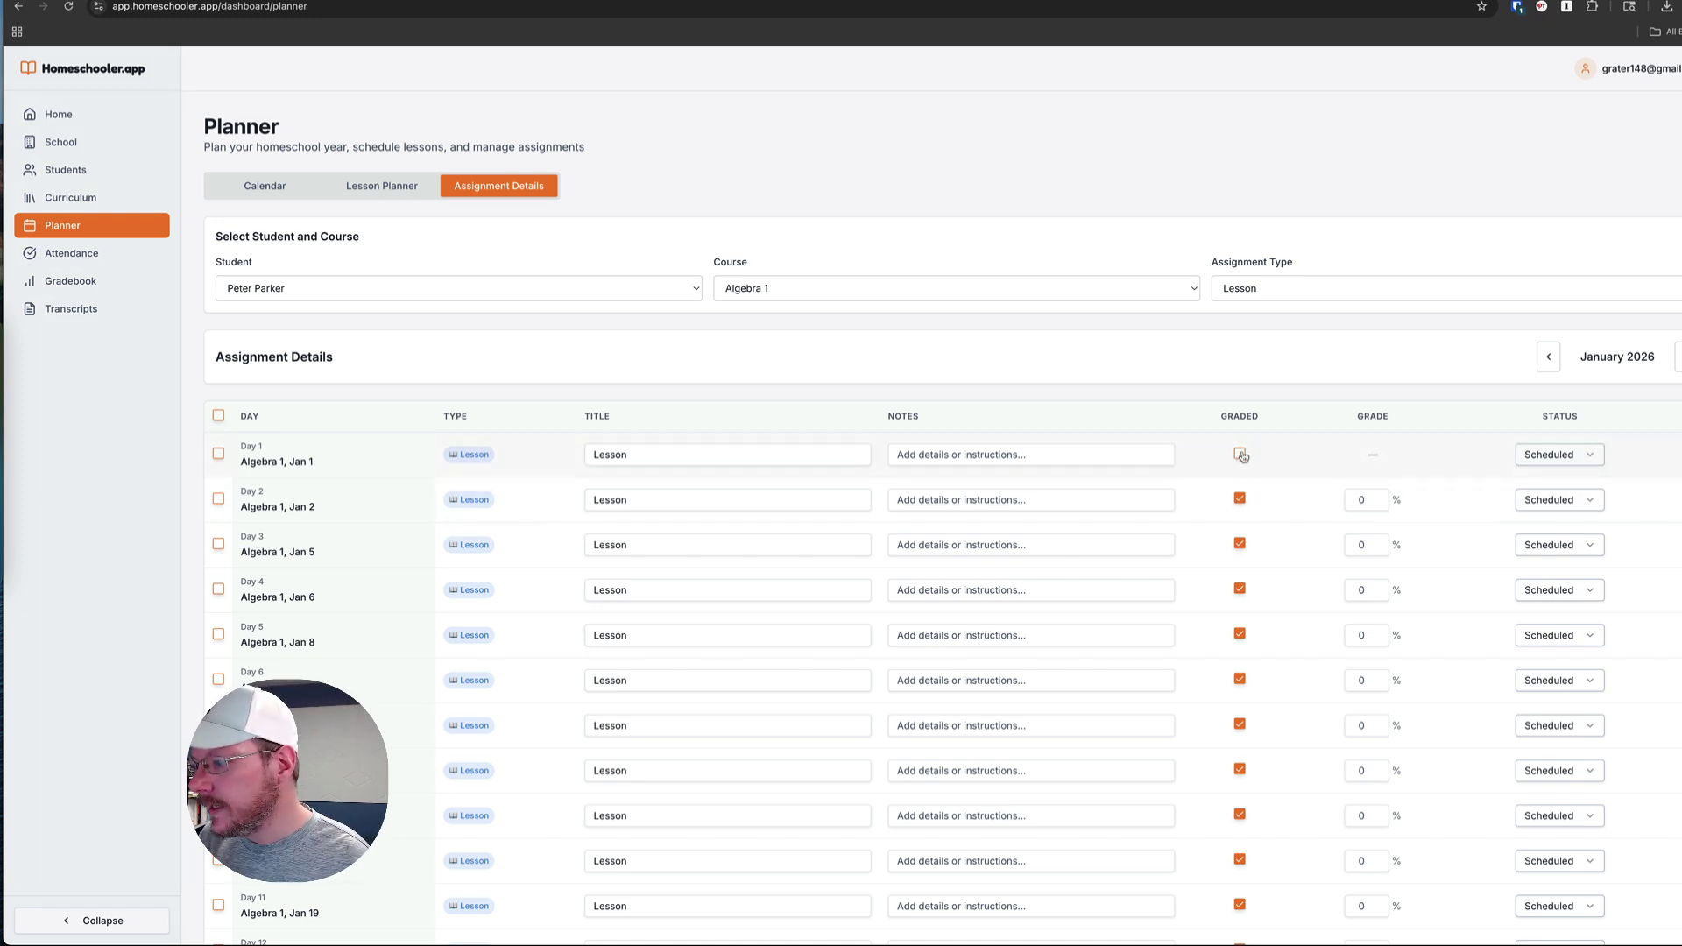
left_click(1241, 456)
Filter the assignments to Quiz and examine the January 9 quiz's title and notes fields
left_click(1293, 288)
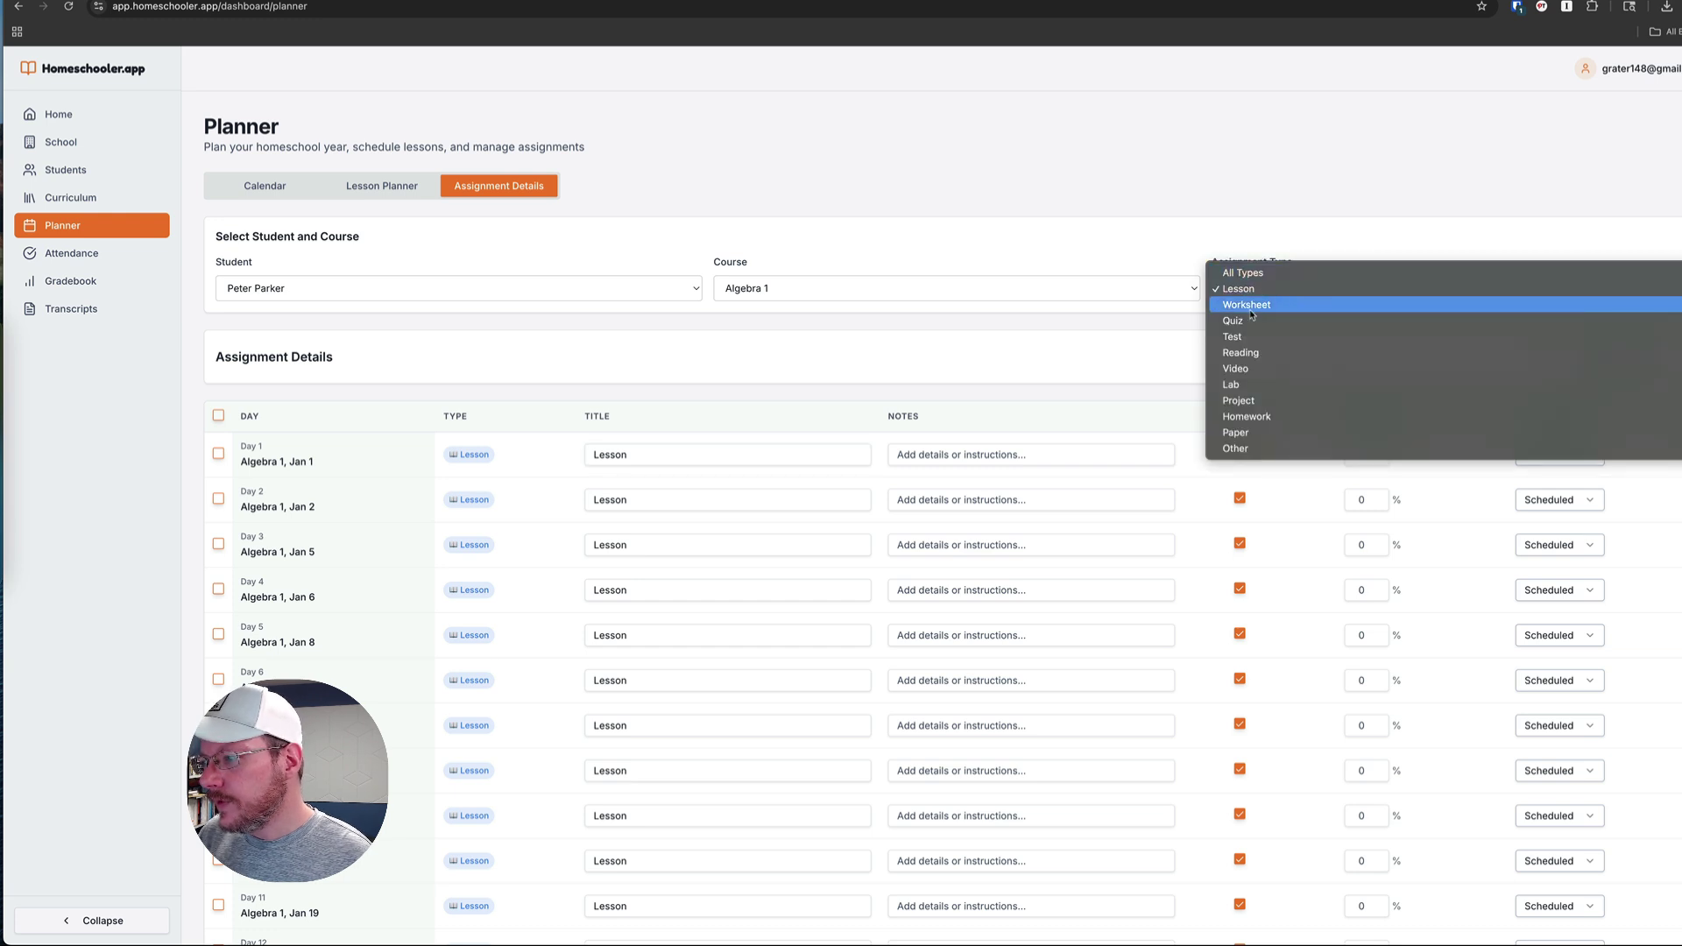
left_click(1244, 320)
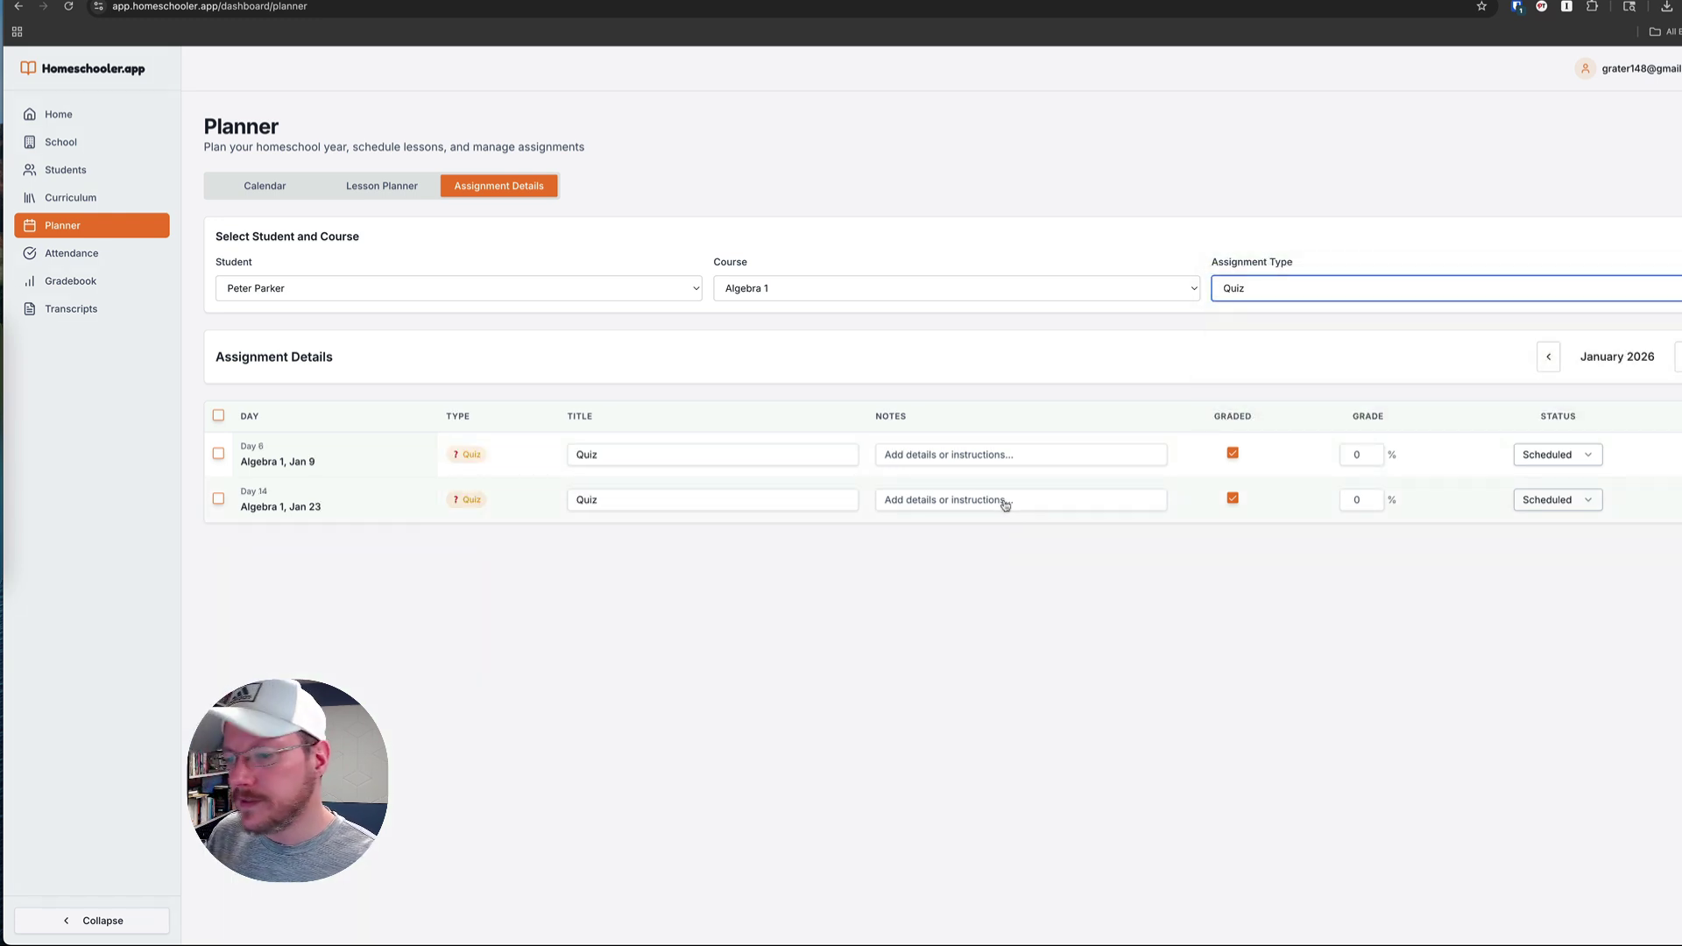
left_click(676, 456)
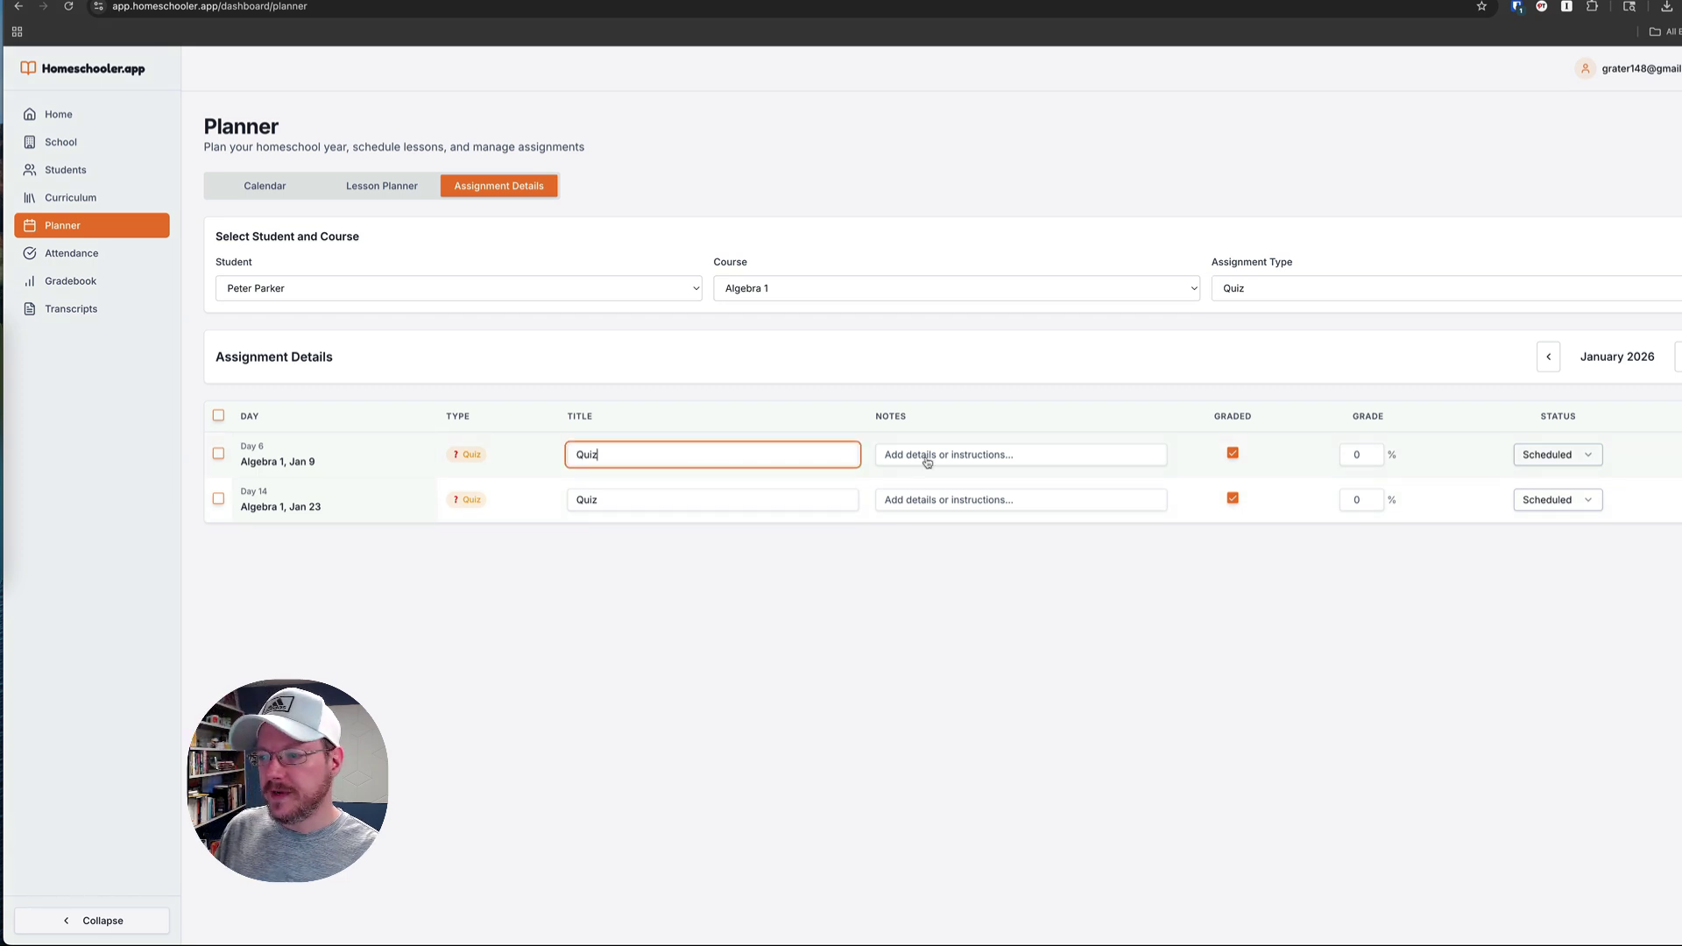
left_click(928, 461)
left_click(1063, 382)
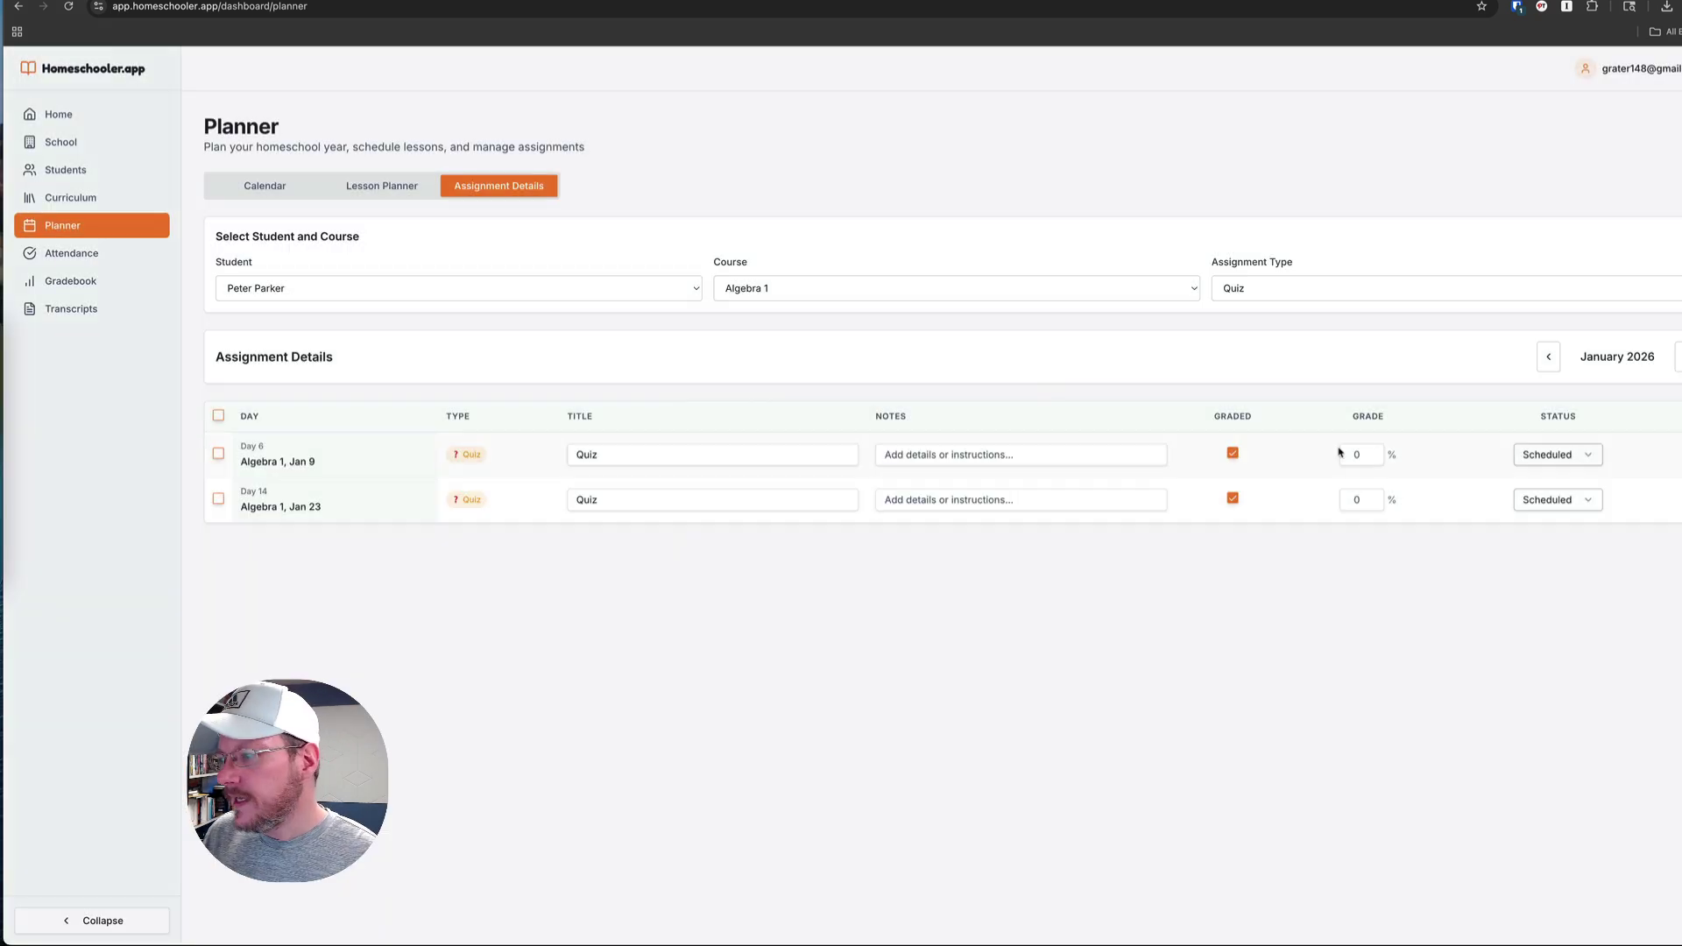
Set the January 9 quiz to a 98% grade with status Graded, and the January 23 quiz's status to Completed
left_click(1357, 452)
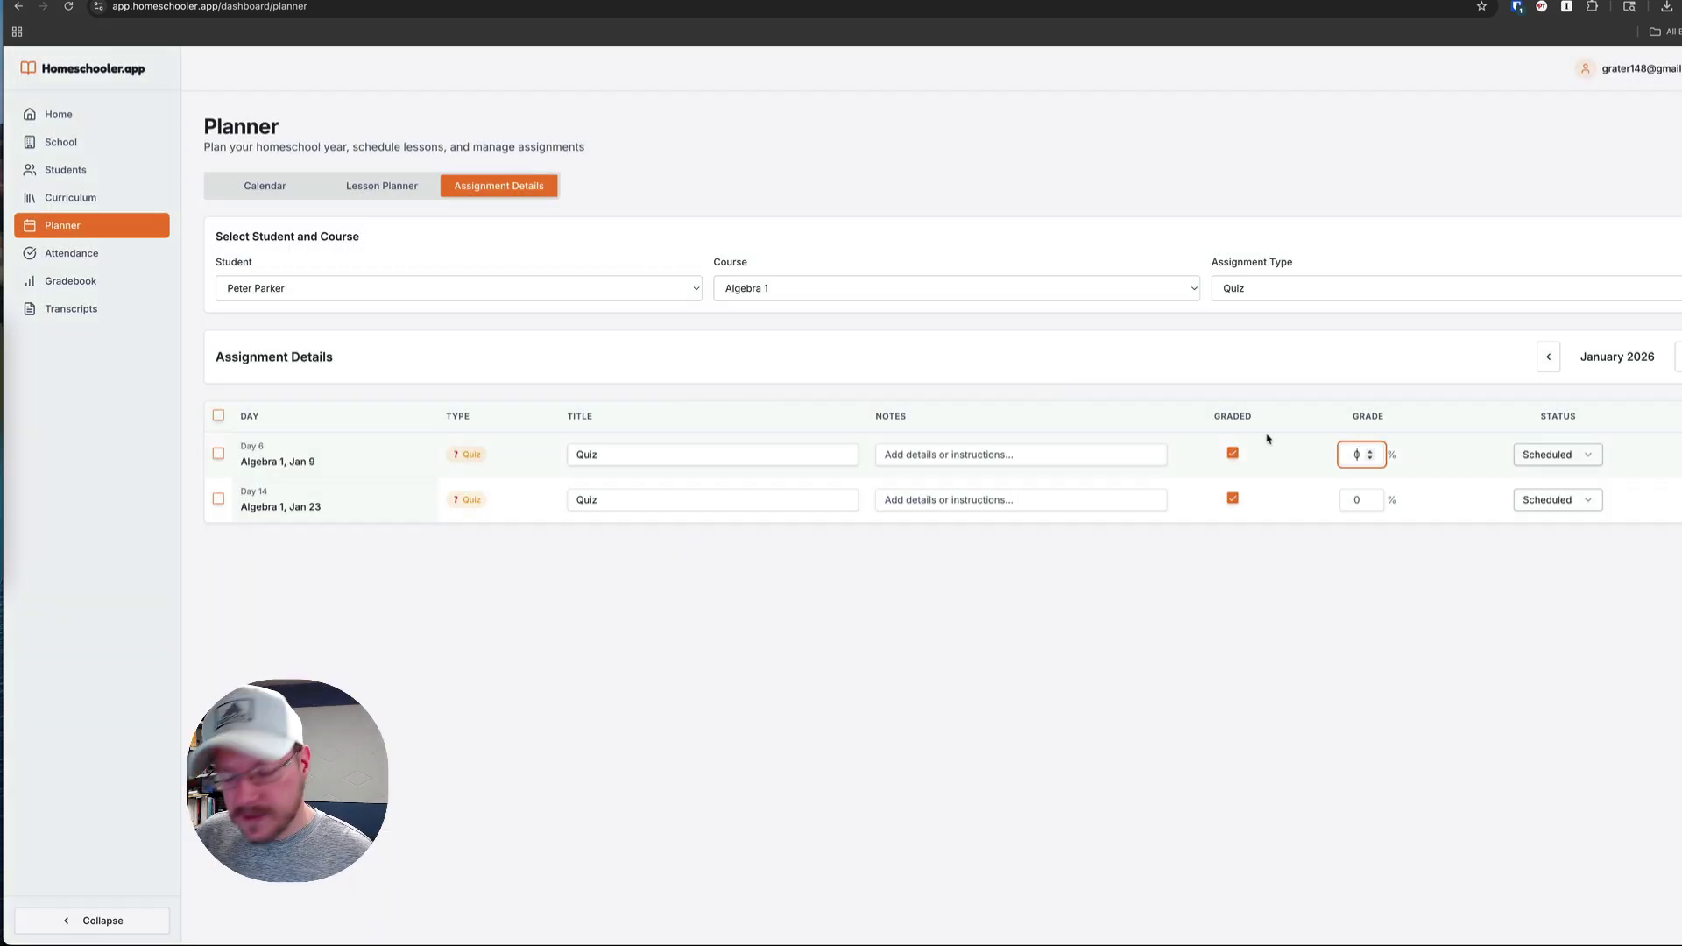
type("98")
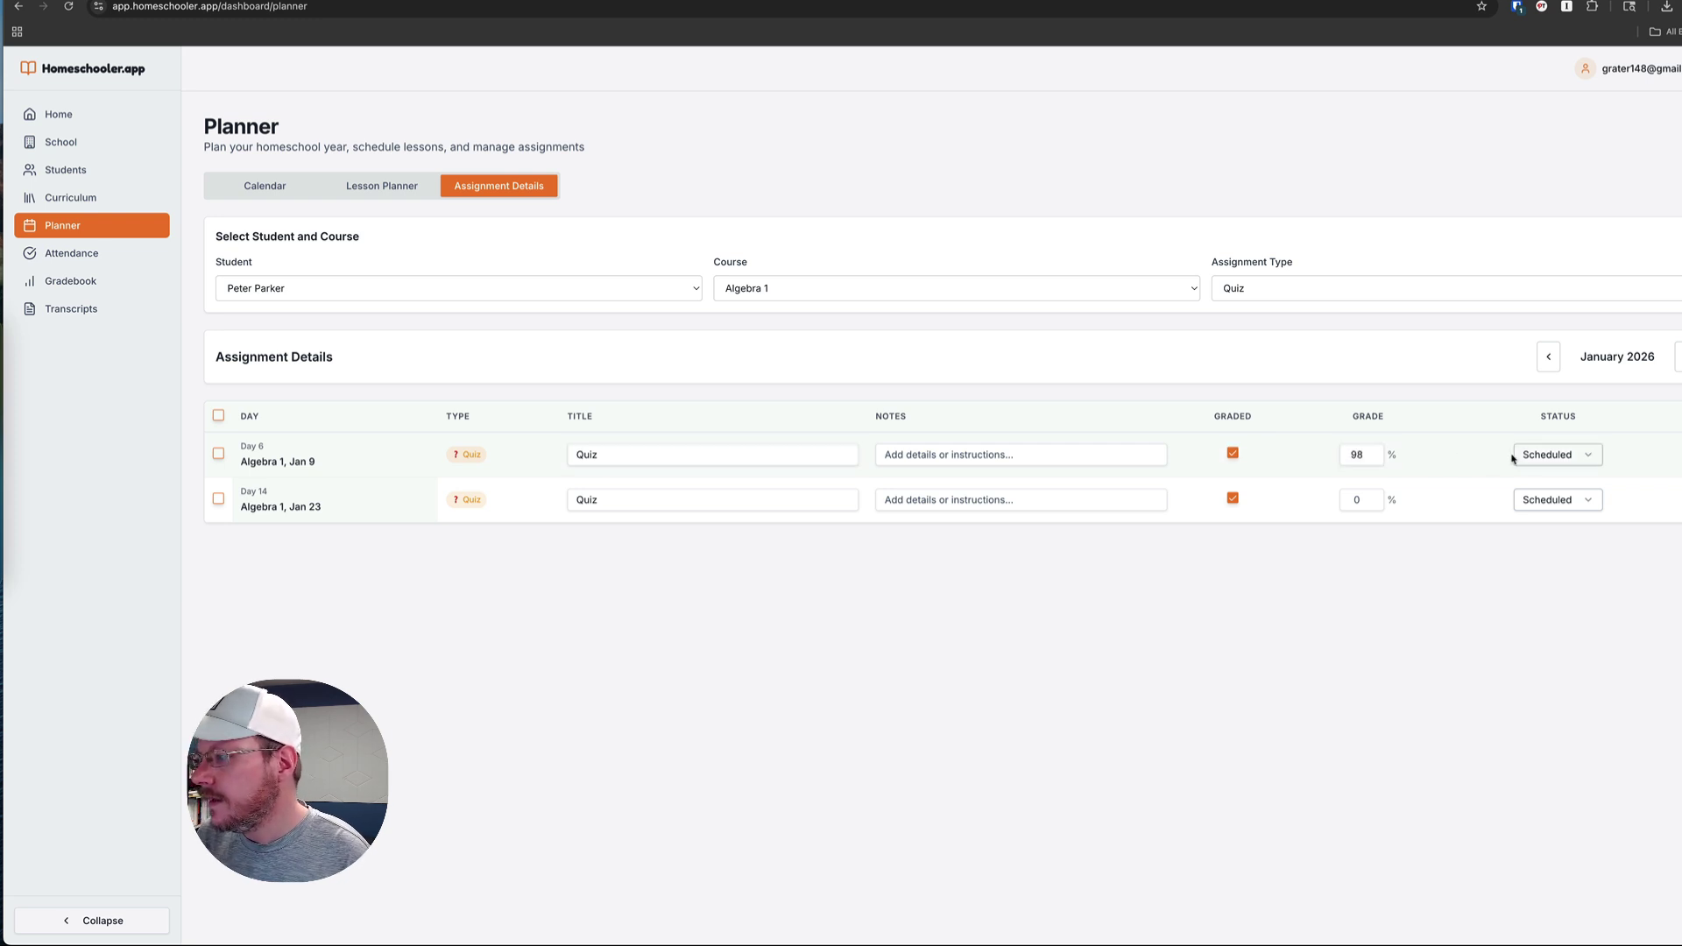
left_click(1542, 455)
left_click(1542, 531)
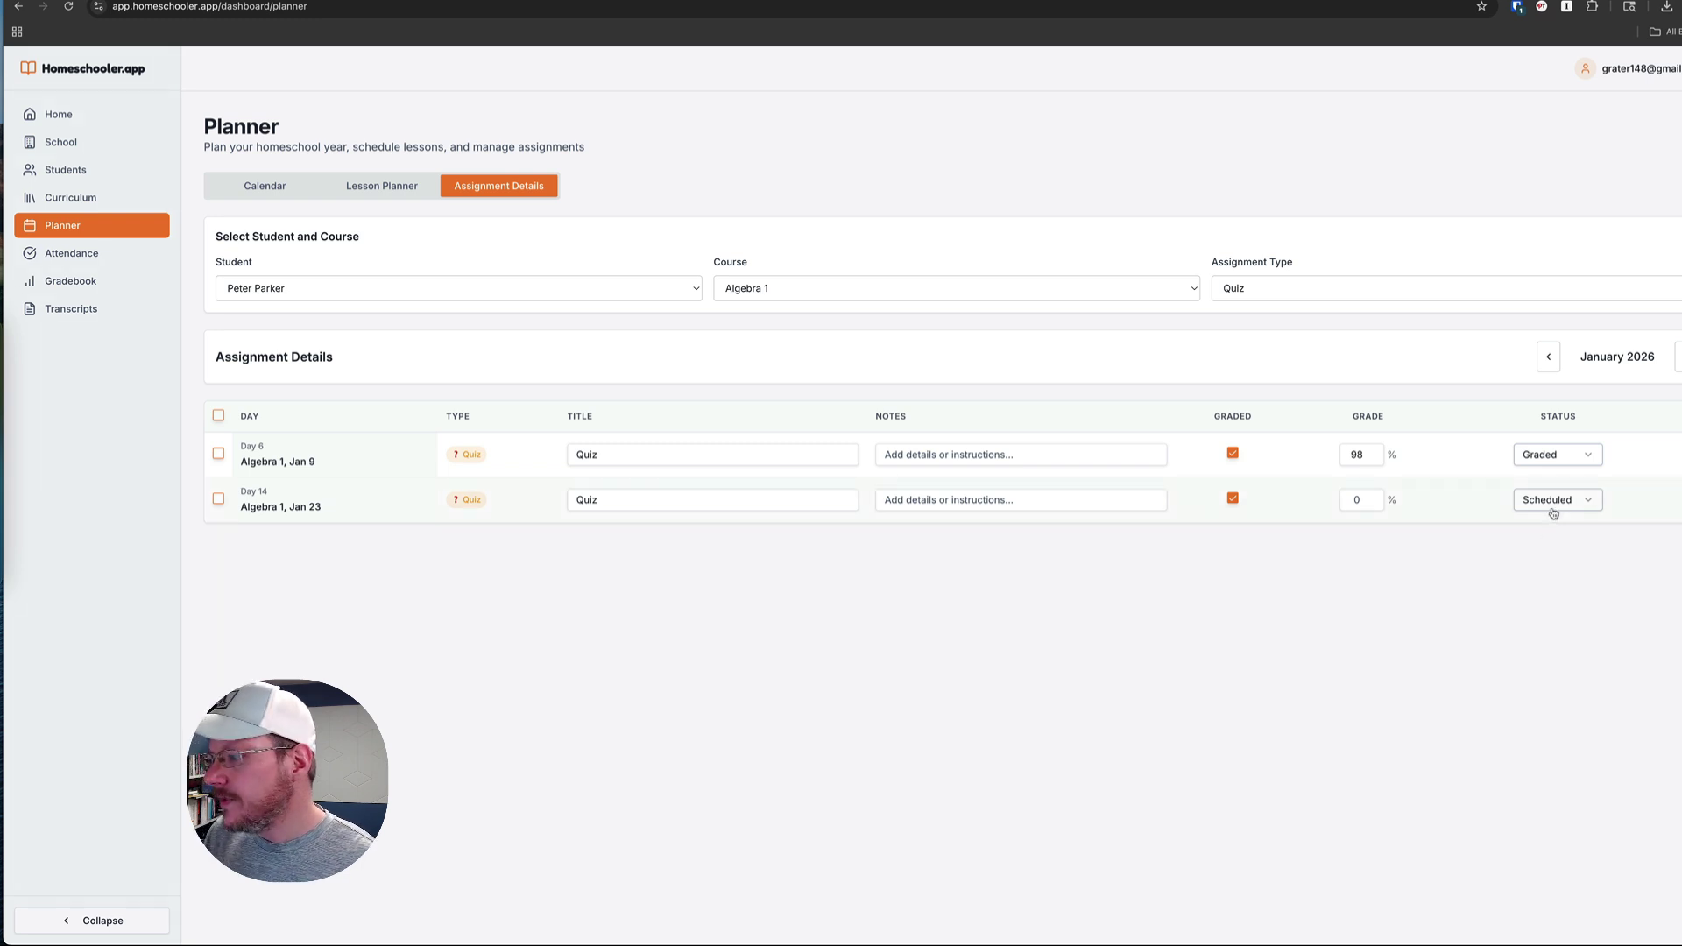
left_click(1554, 501)
left_click(1549, 551)
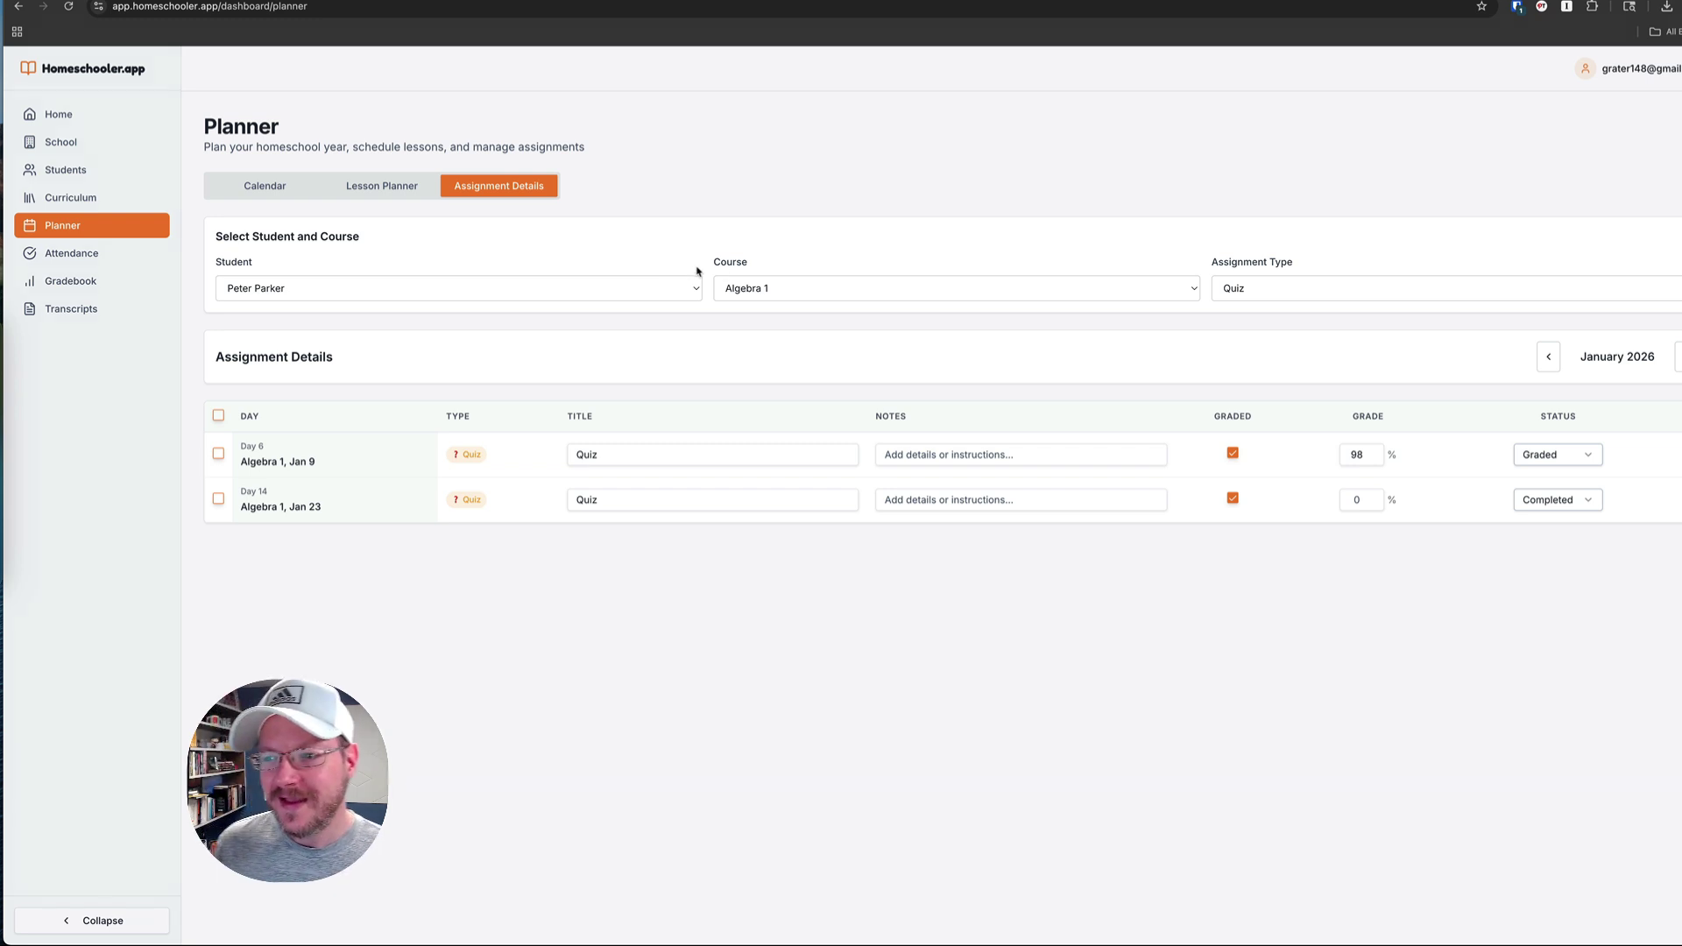
Move the first student's Grammar Lesson 70 from Monday 19 to Tuesday 20 in the weekly calendar, and show Tuesday's assignments
left_click(343, 191)
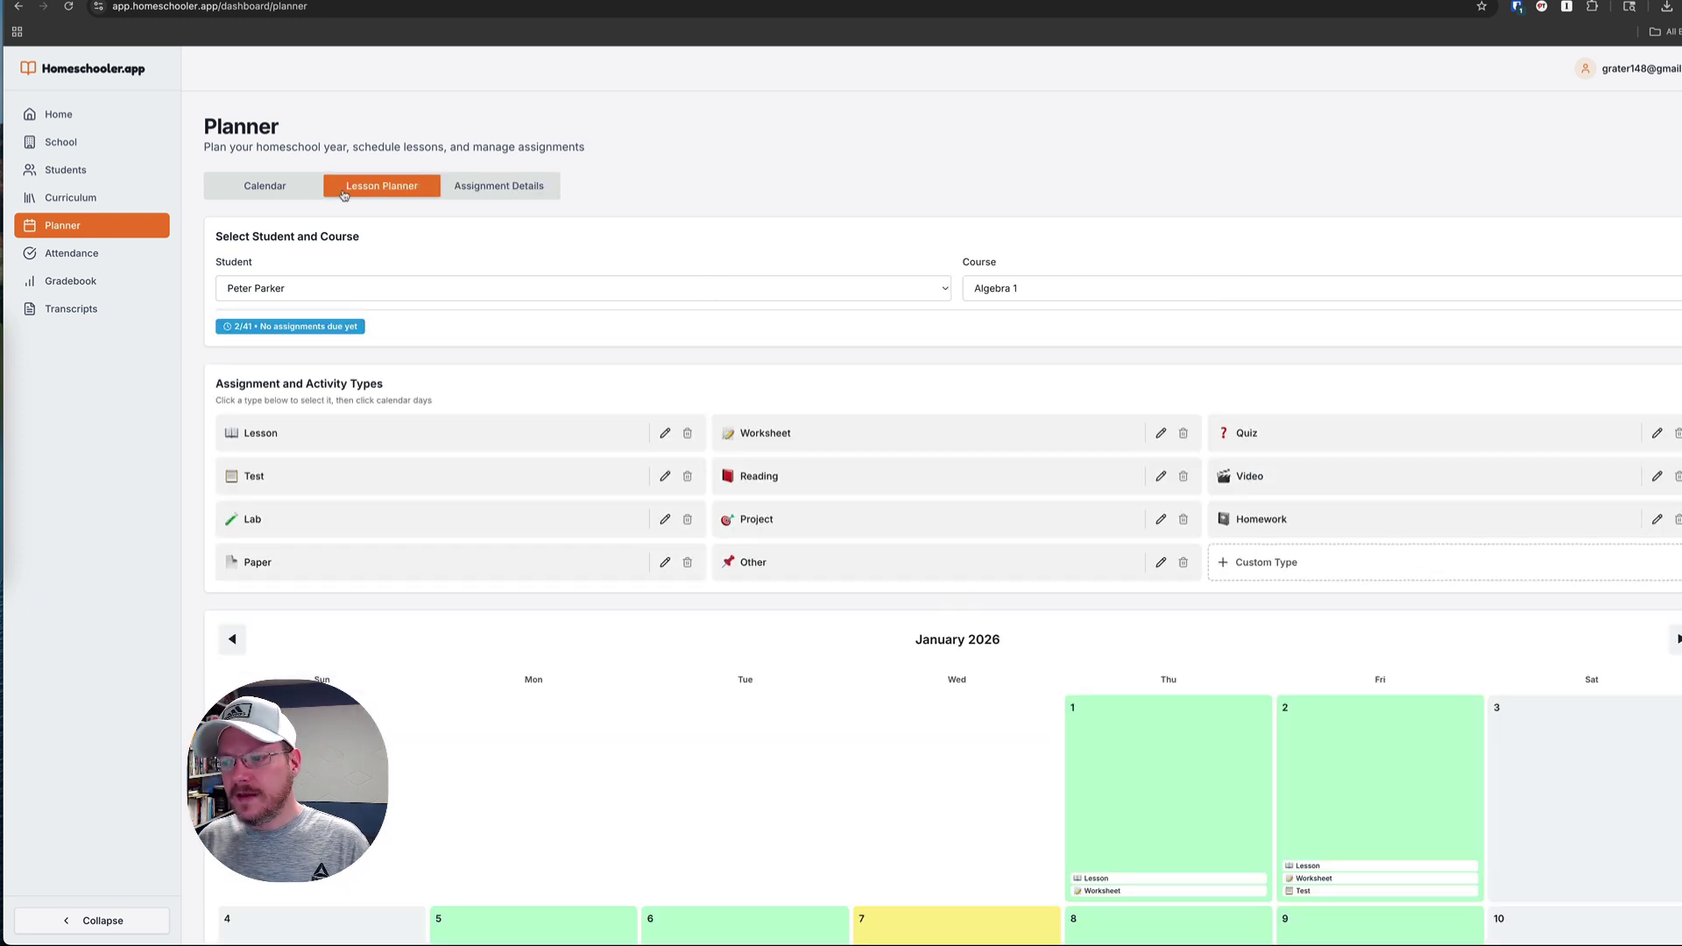
left_click(256, 192)
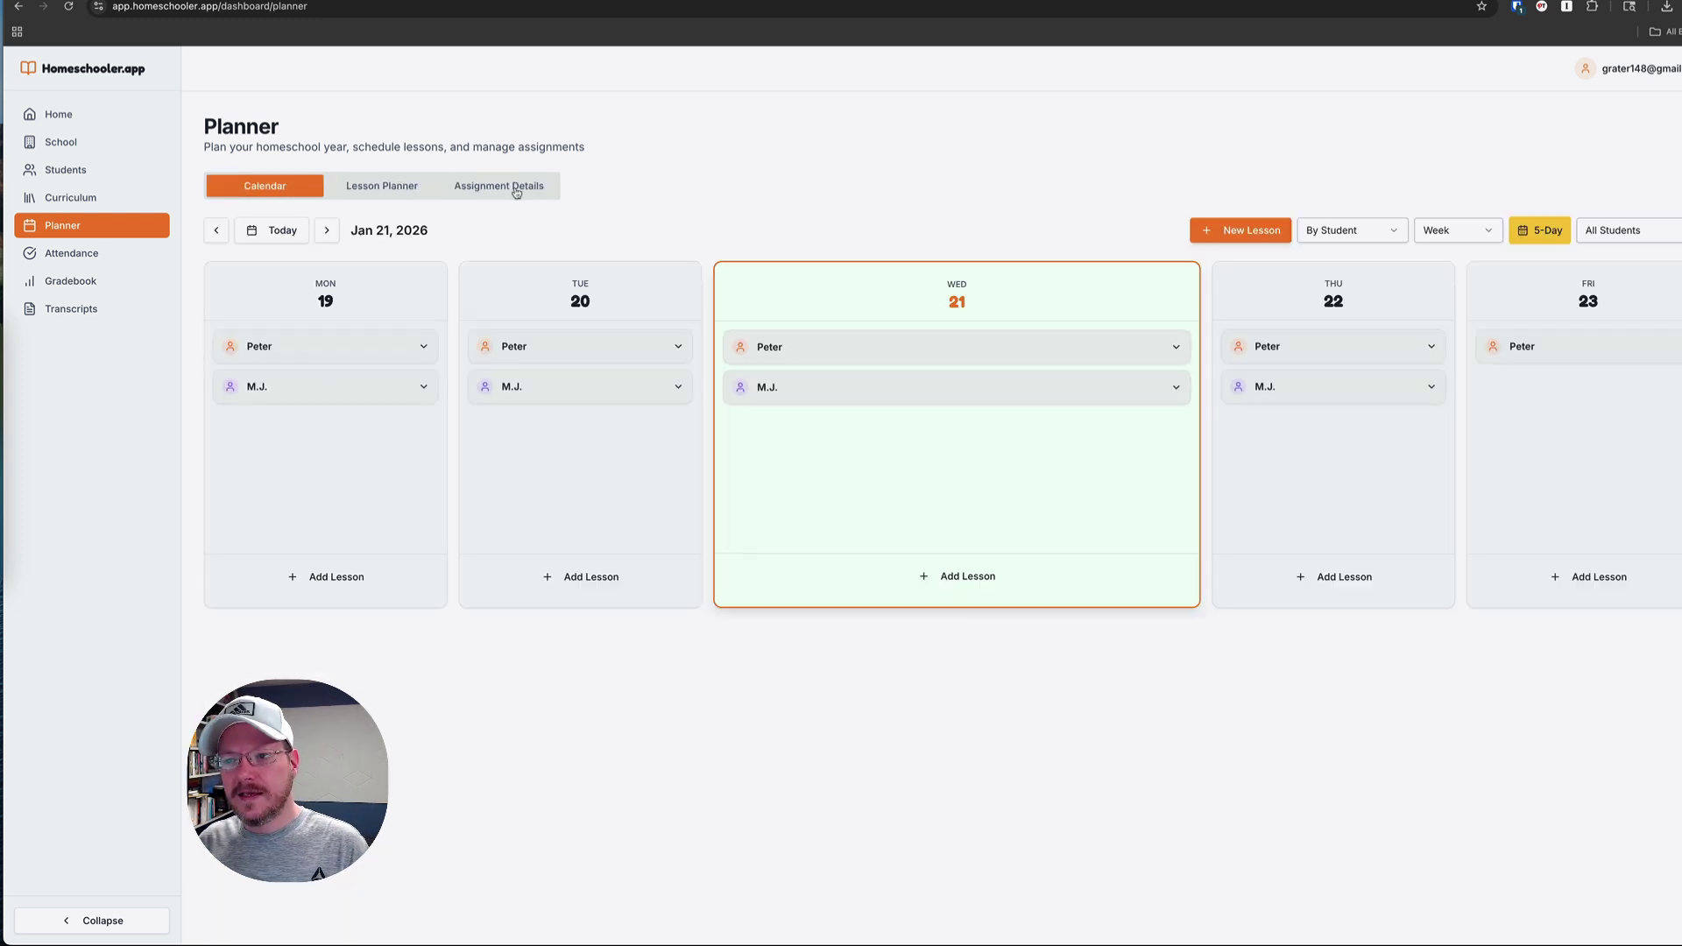
left_click(515, 193)
left_click(268, 188)
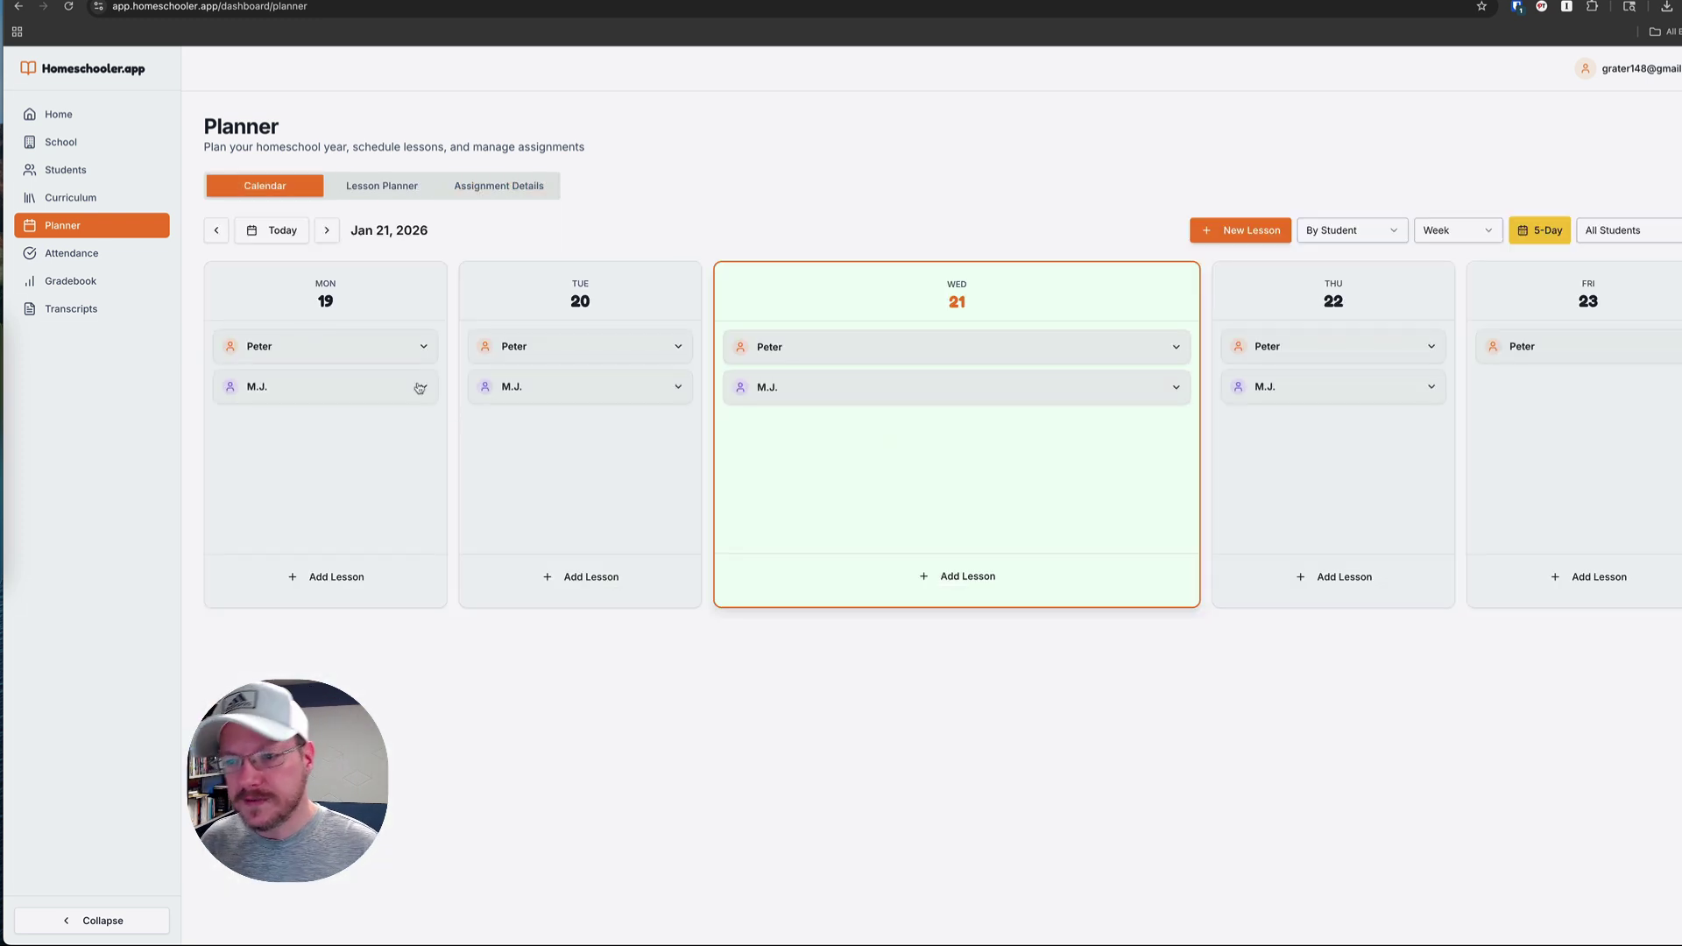
left_click(333, 347)
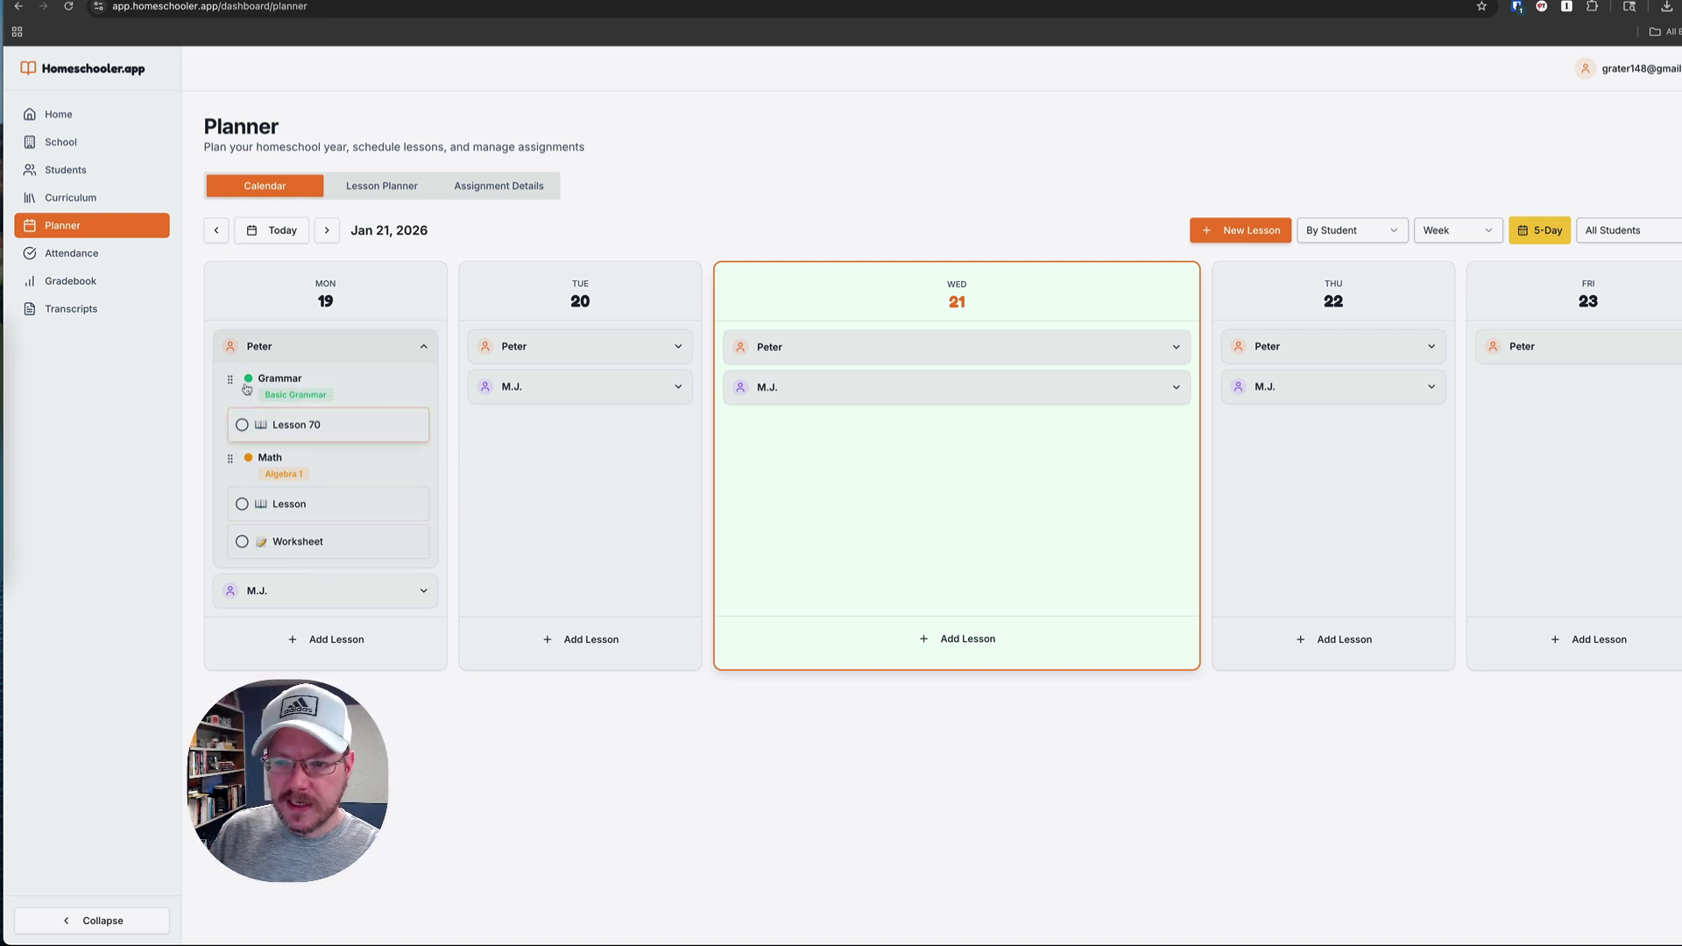
left_click_drag(232, 341, 521, 348)
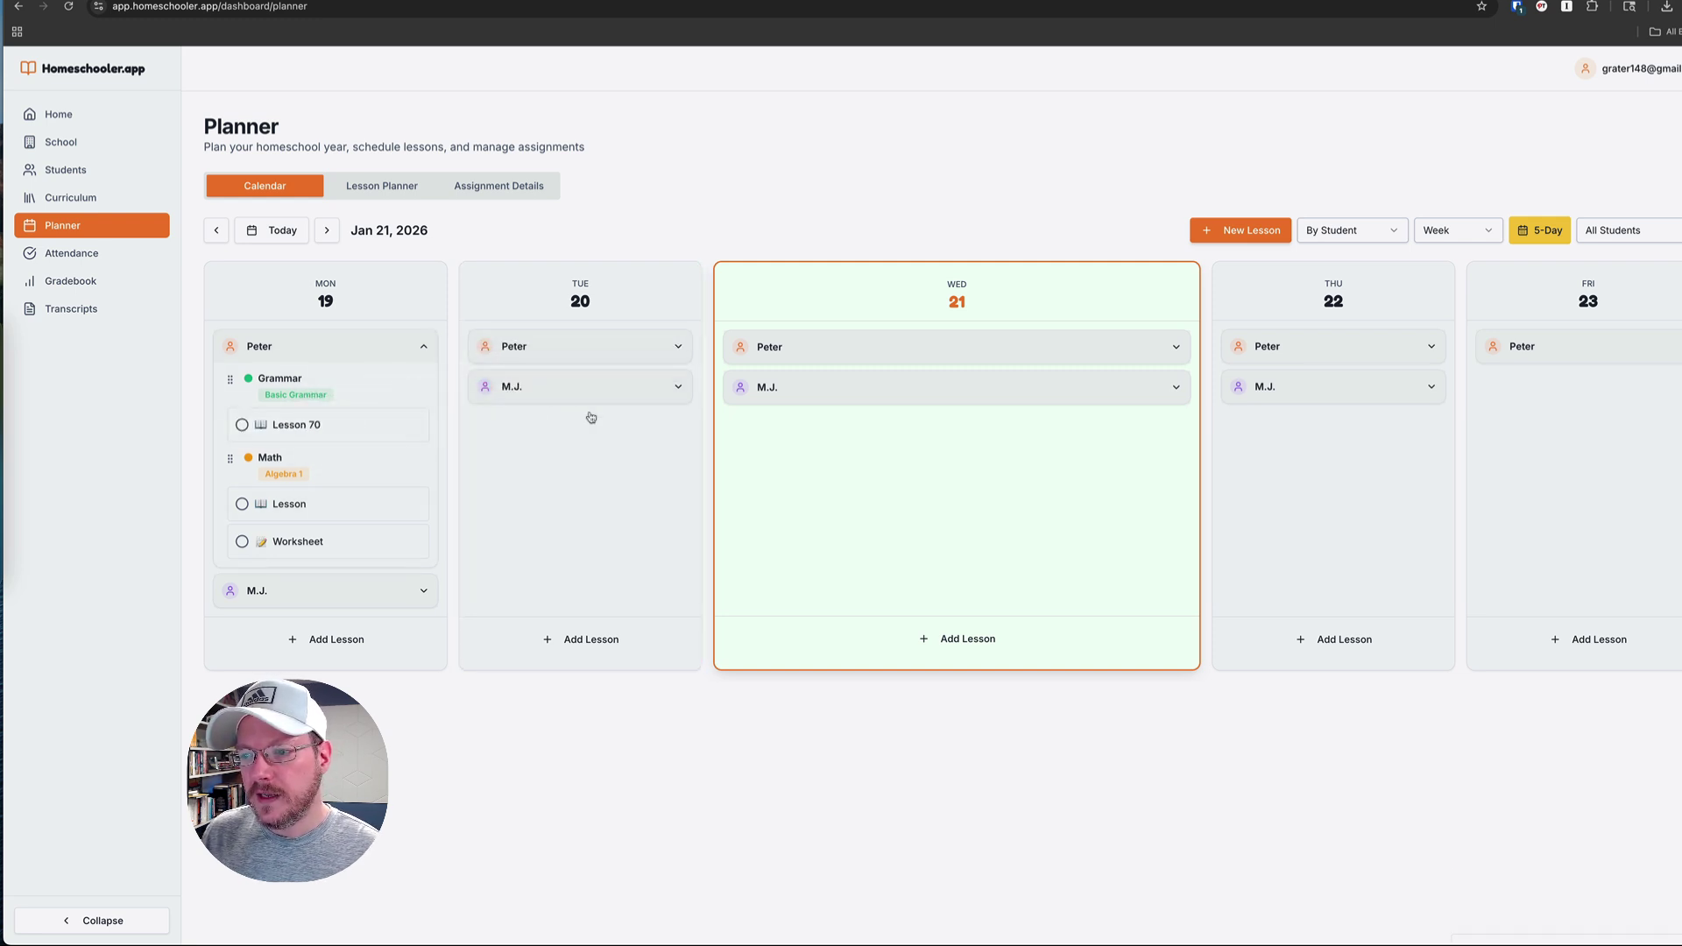
left_click(562, 350)
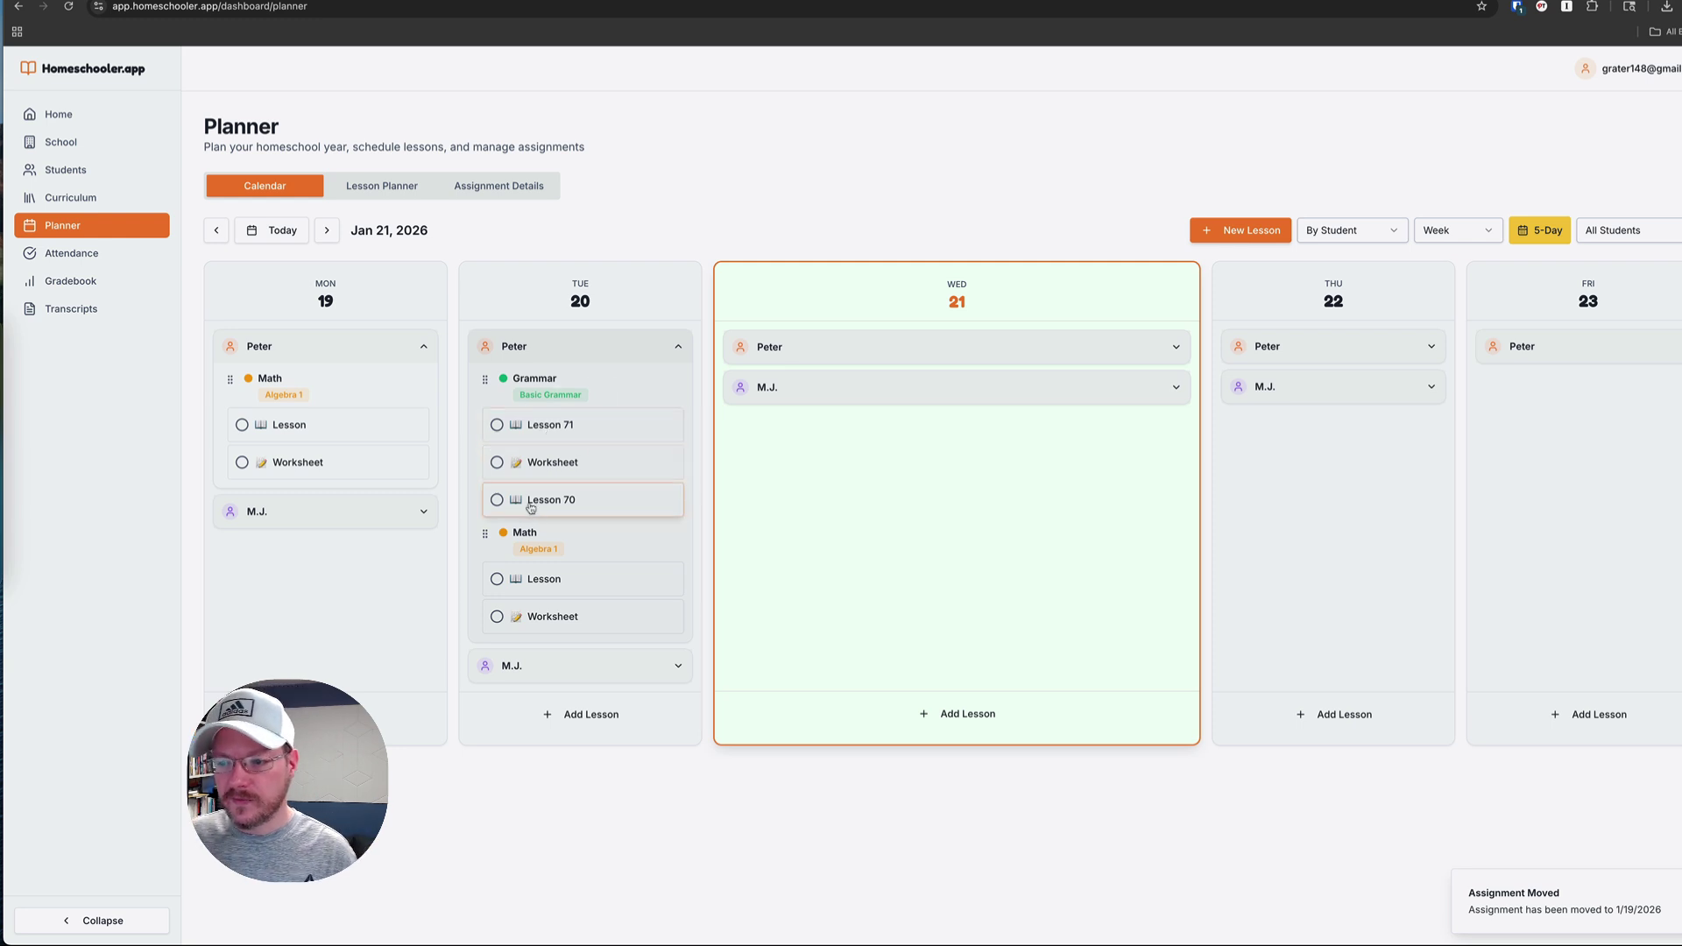
Move the first student's Grammar Lesson 70 from Tuesday 20 back to Monday 19, and collapse the student's assignments on both days
mouse_move(533, 503)
left_mouse_down()
mouse_move(297, 429)
mouse_move(561, 495)
left_mouse_up()
left_click(613, 346)
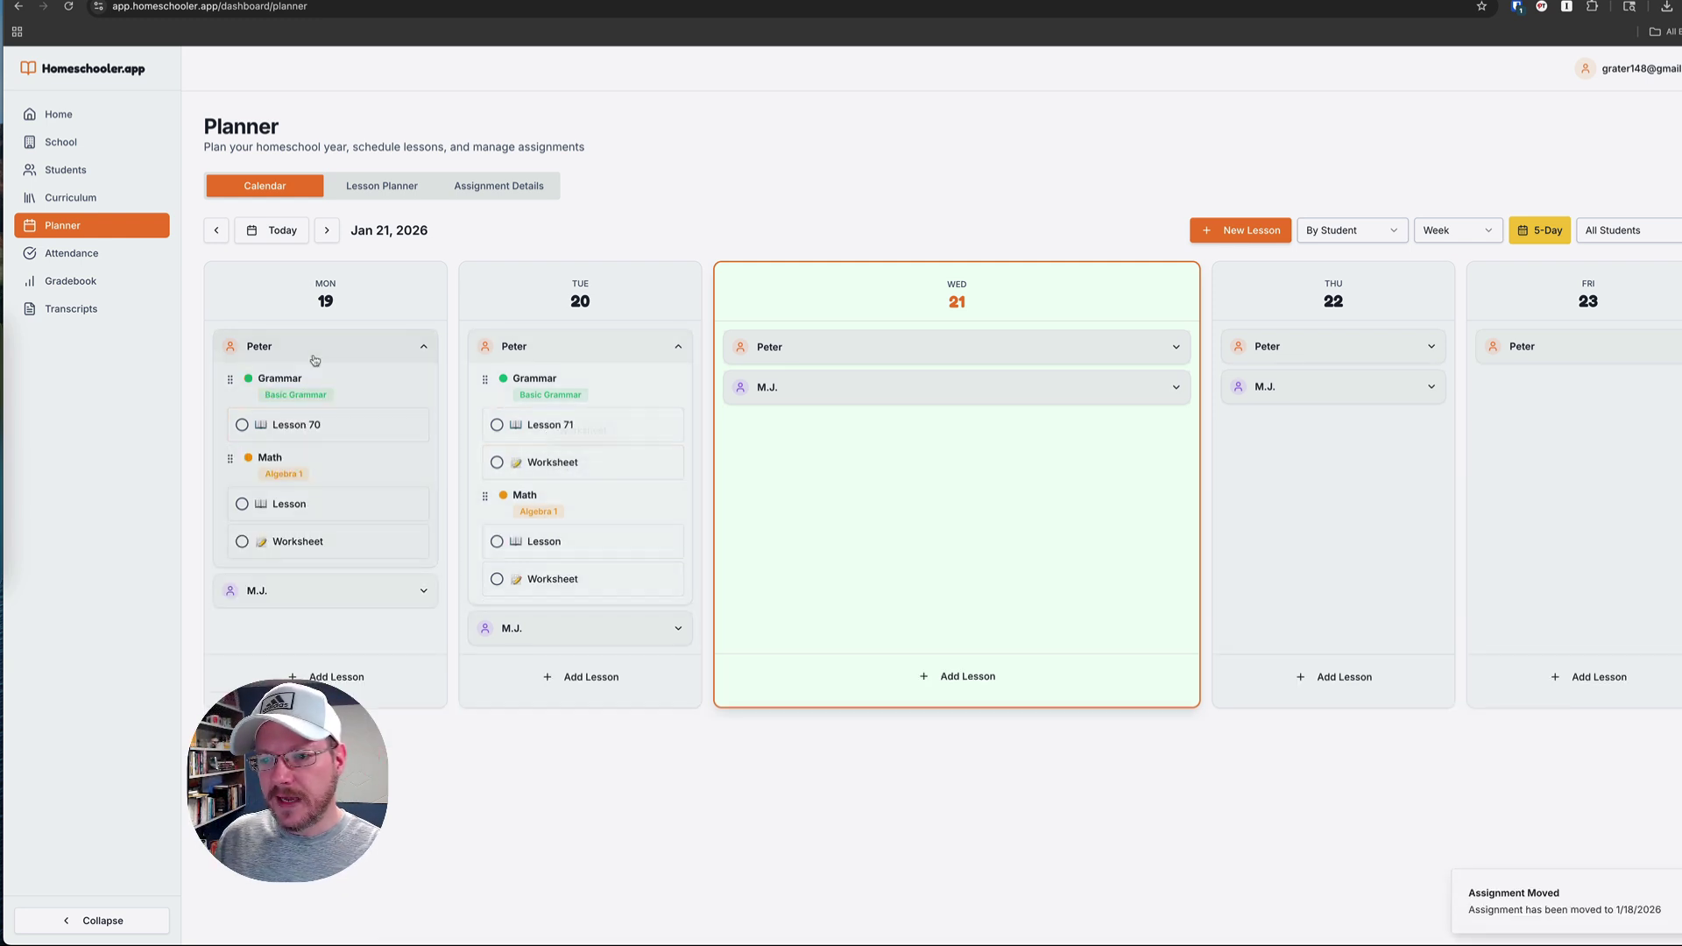
left_click(333, 346)
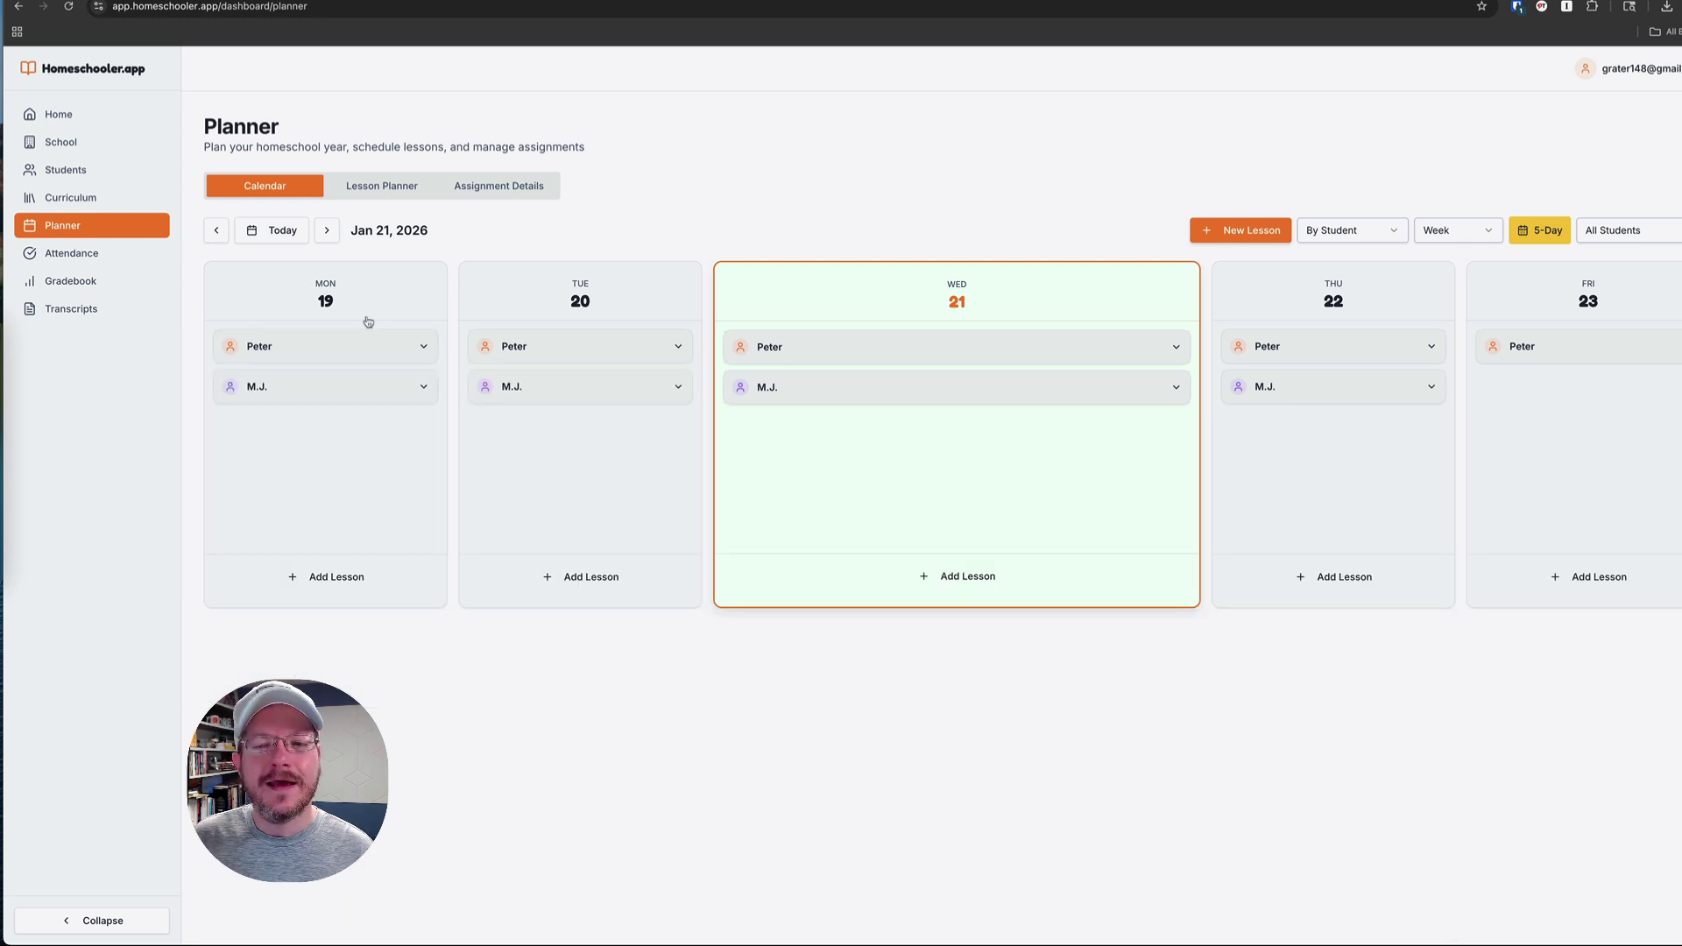
Open the gradebook and examine the first student's Algebra 1 assignments that need grading
left_click(88, 282)
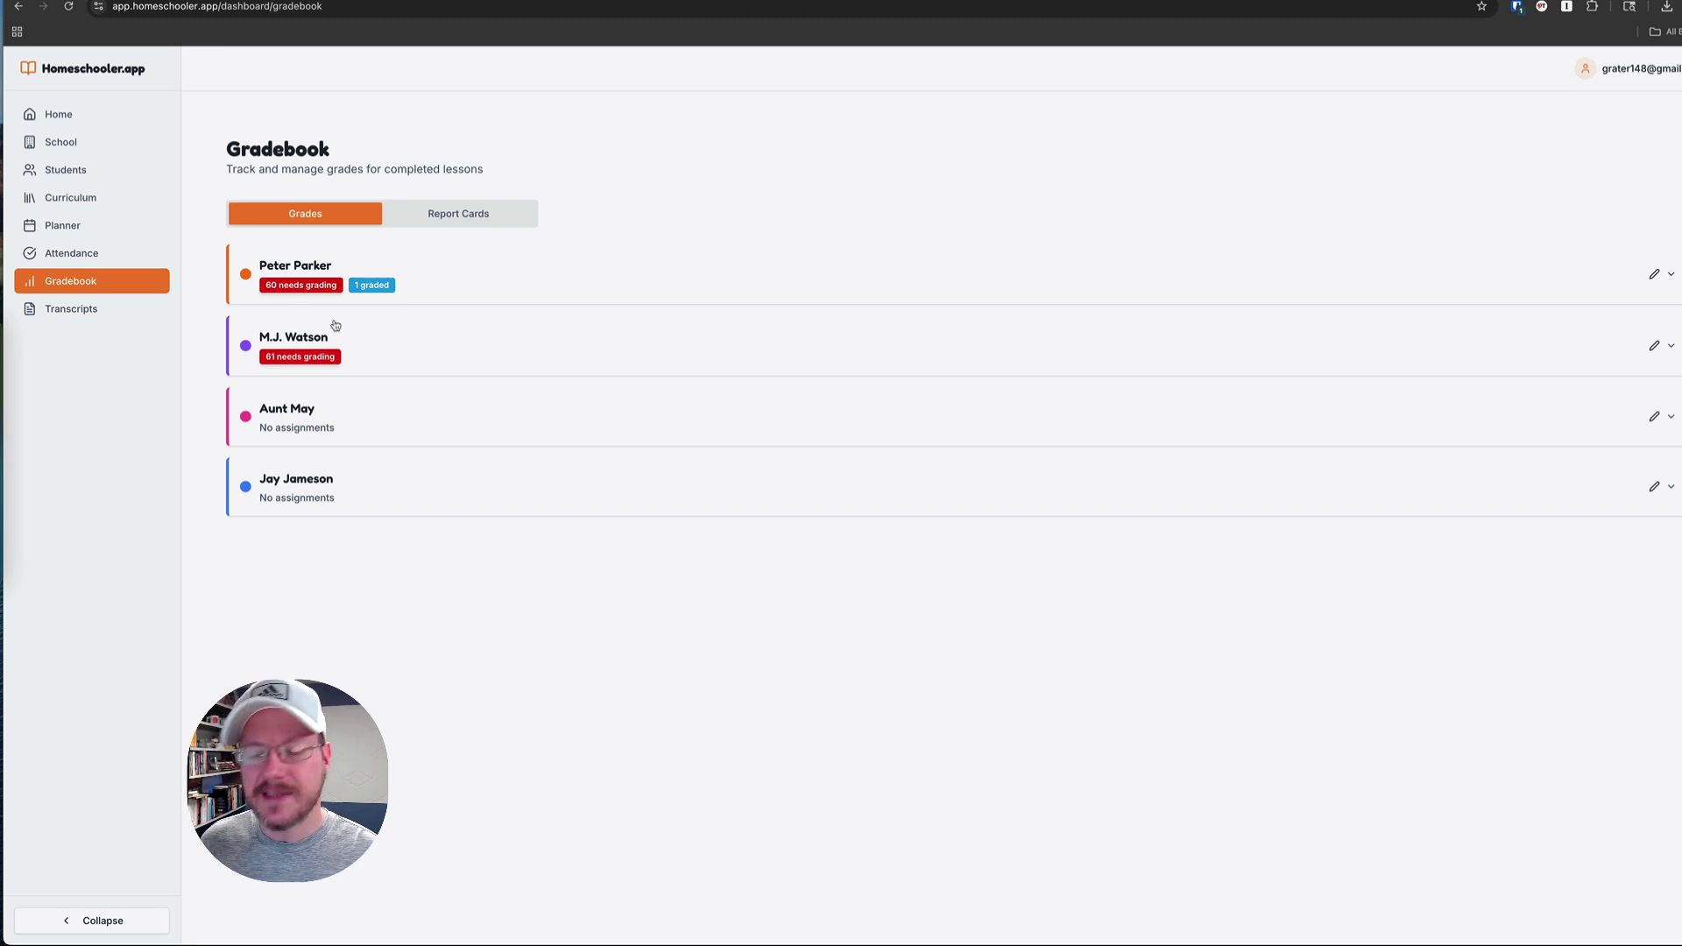
left_click(404, 279)
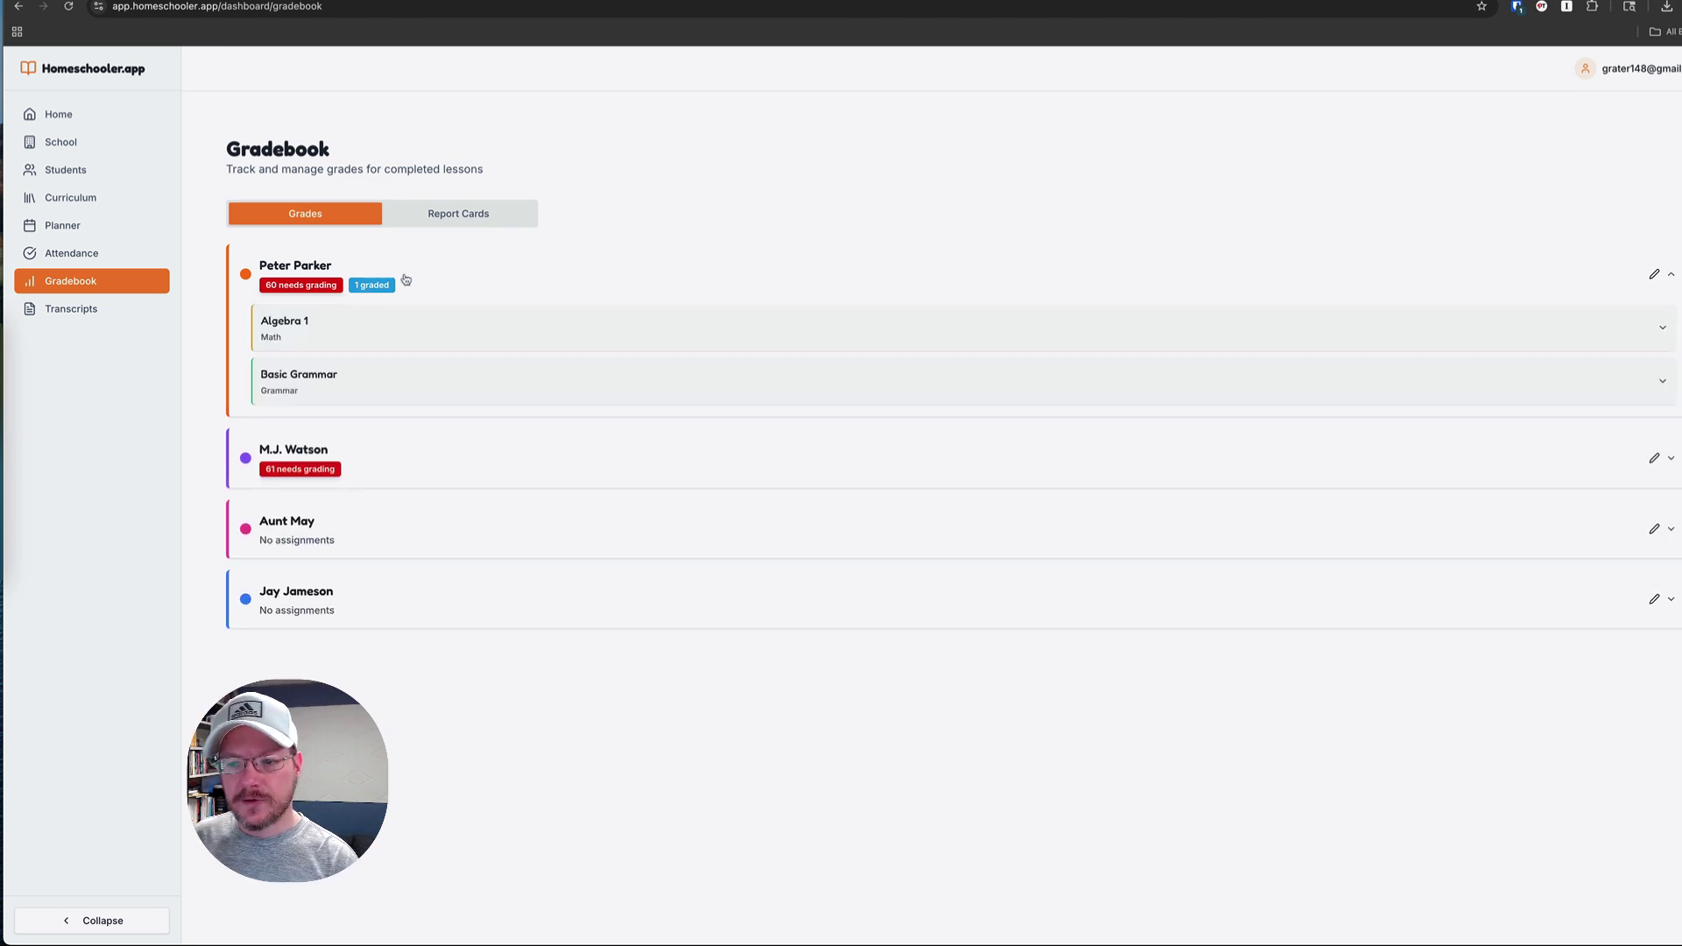
left_click(367, 333)
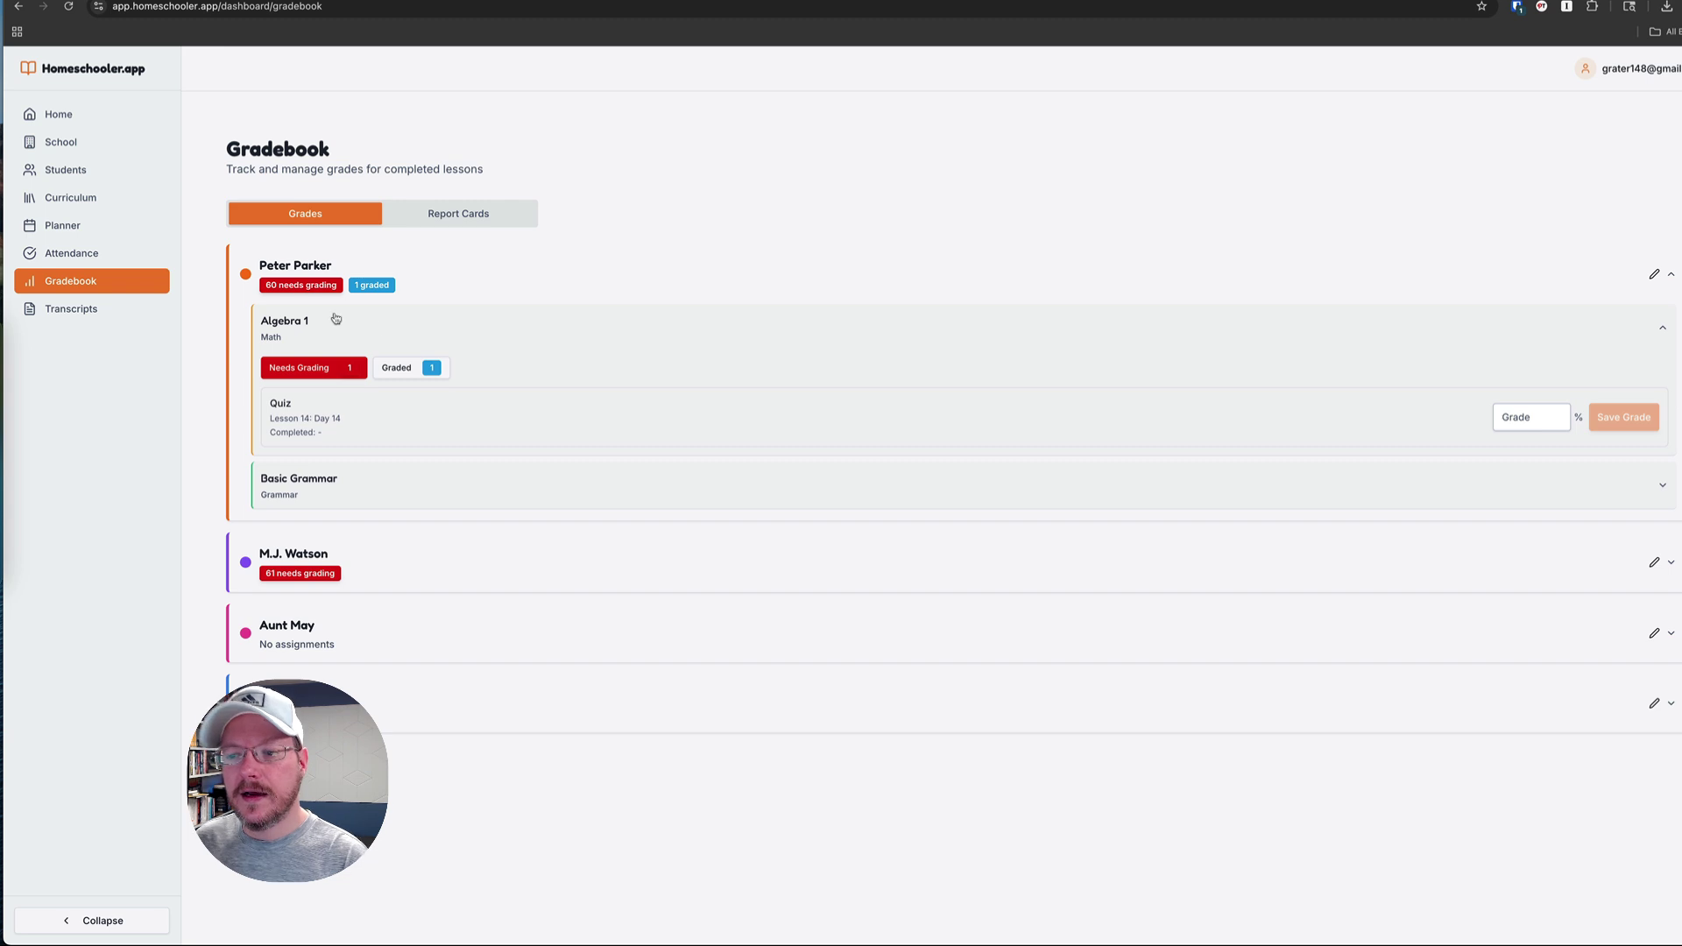
Examine the report card generator's student selection and date range fields in the gradebook
left_click(438, 219)
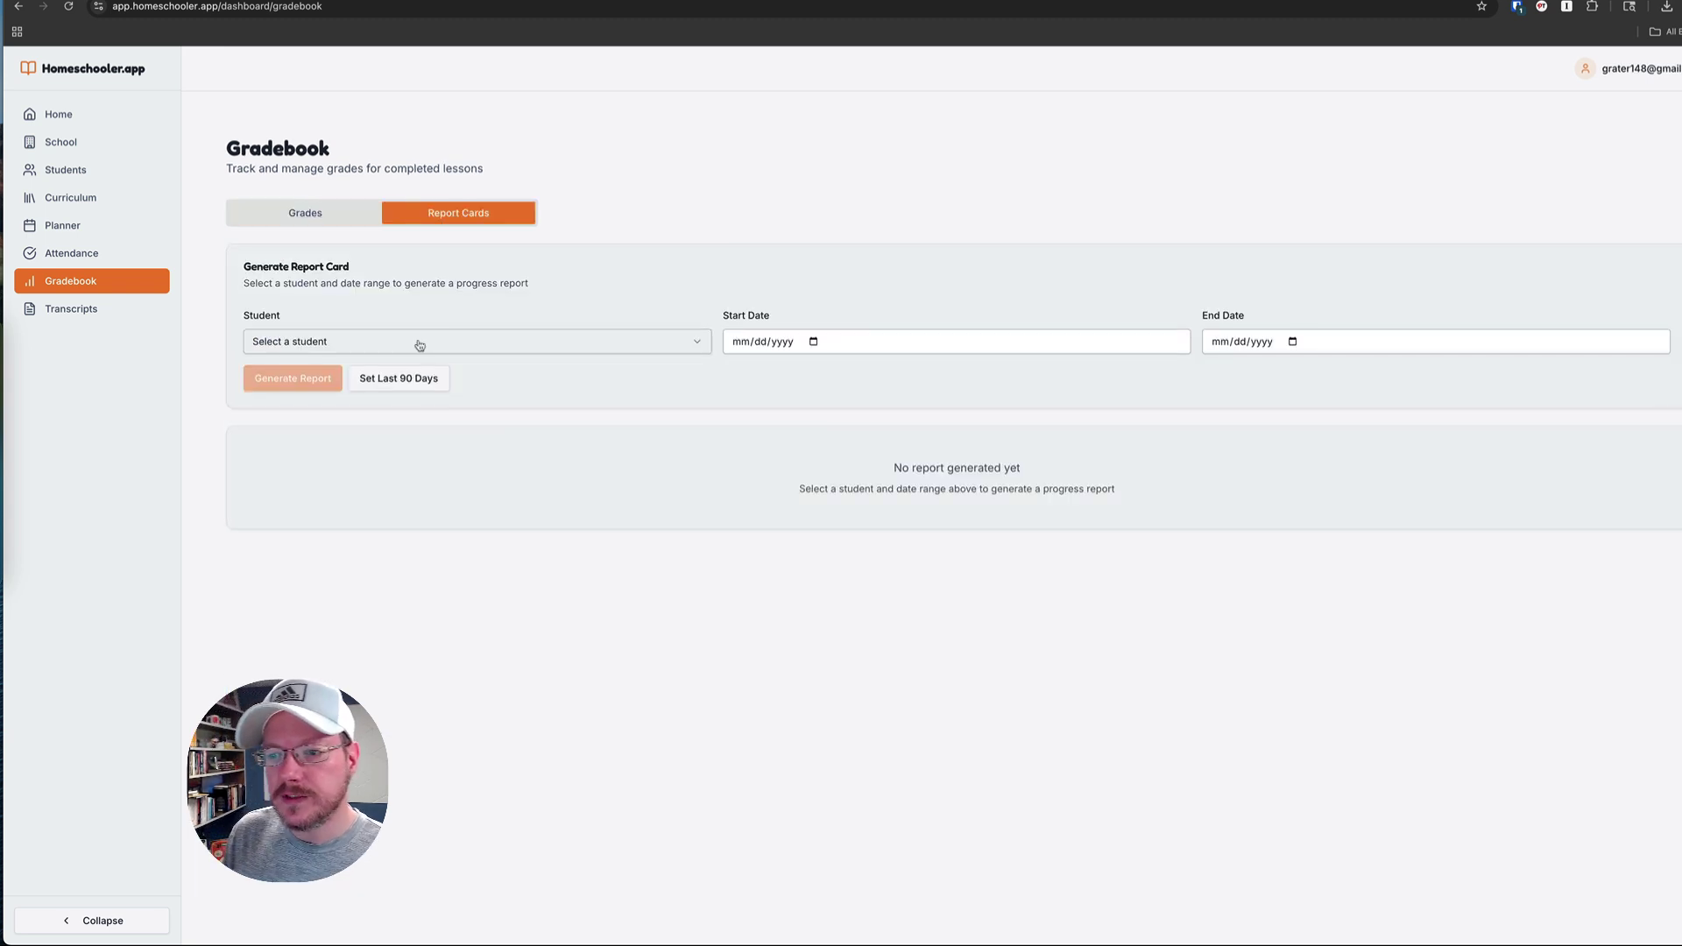
left_click(420, 344)
left_click(526, 351)
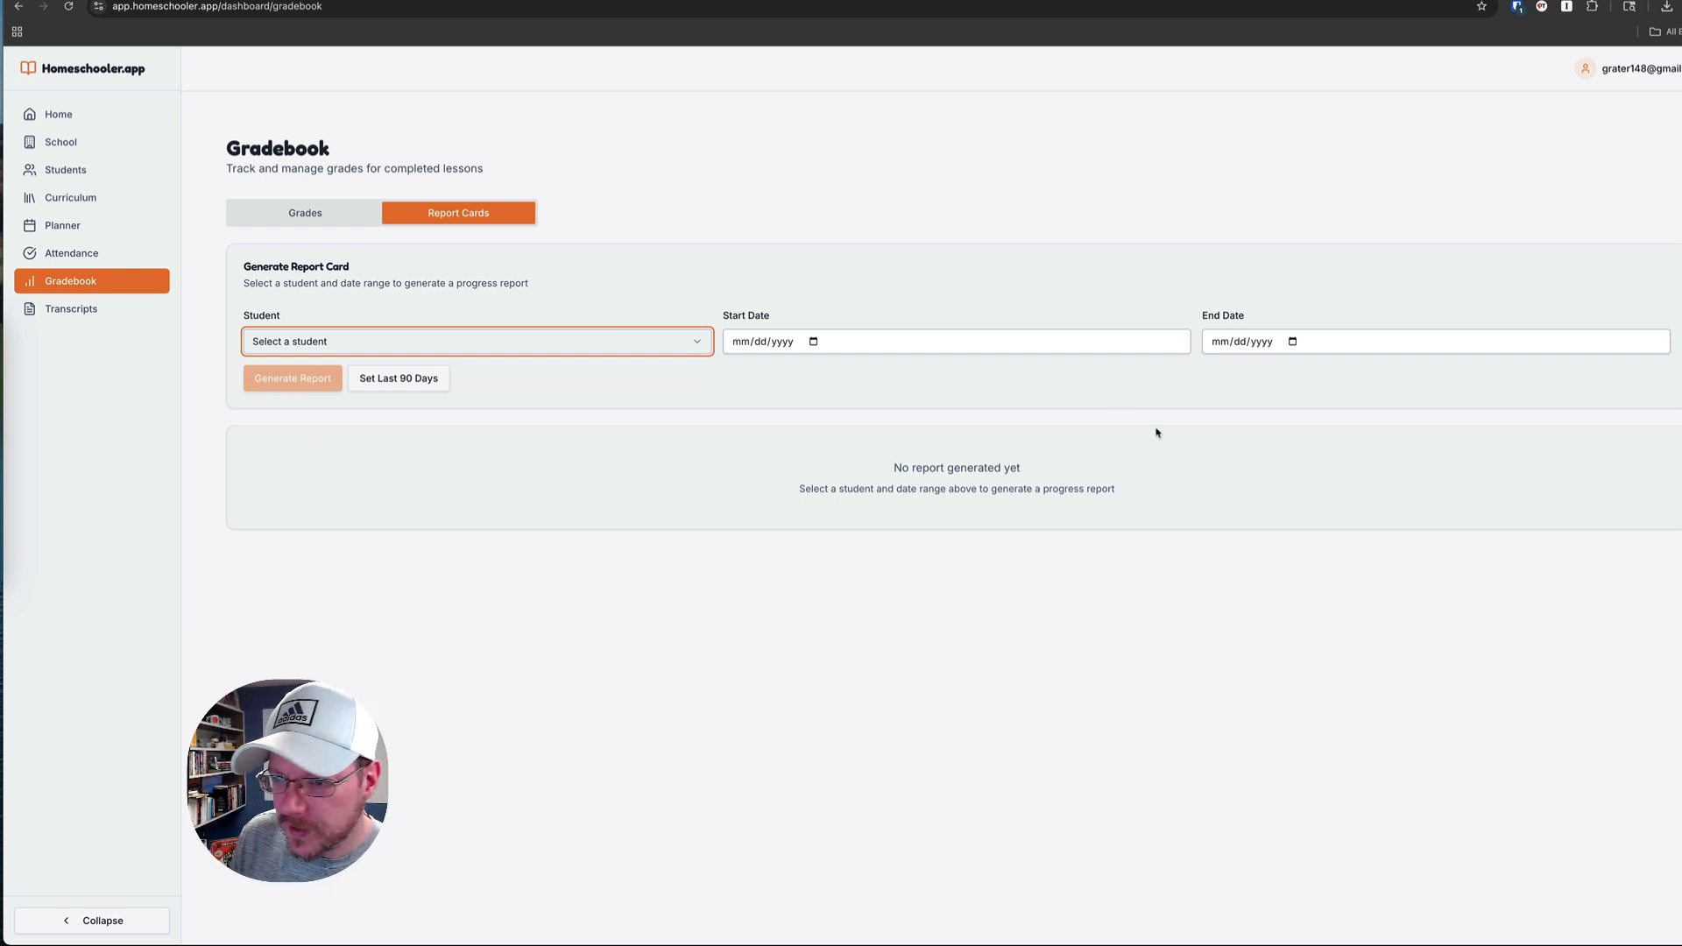
Examine the progress status of the Basic Grammar and Algebra 1 courses in the curriculum, and collapse their subjects
left_click(55, 198)
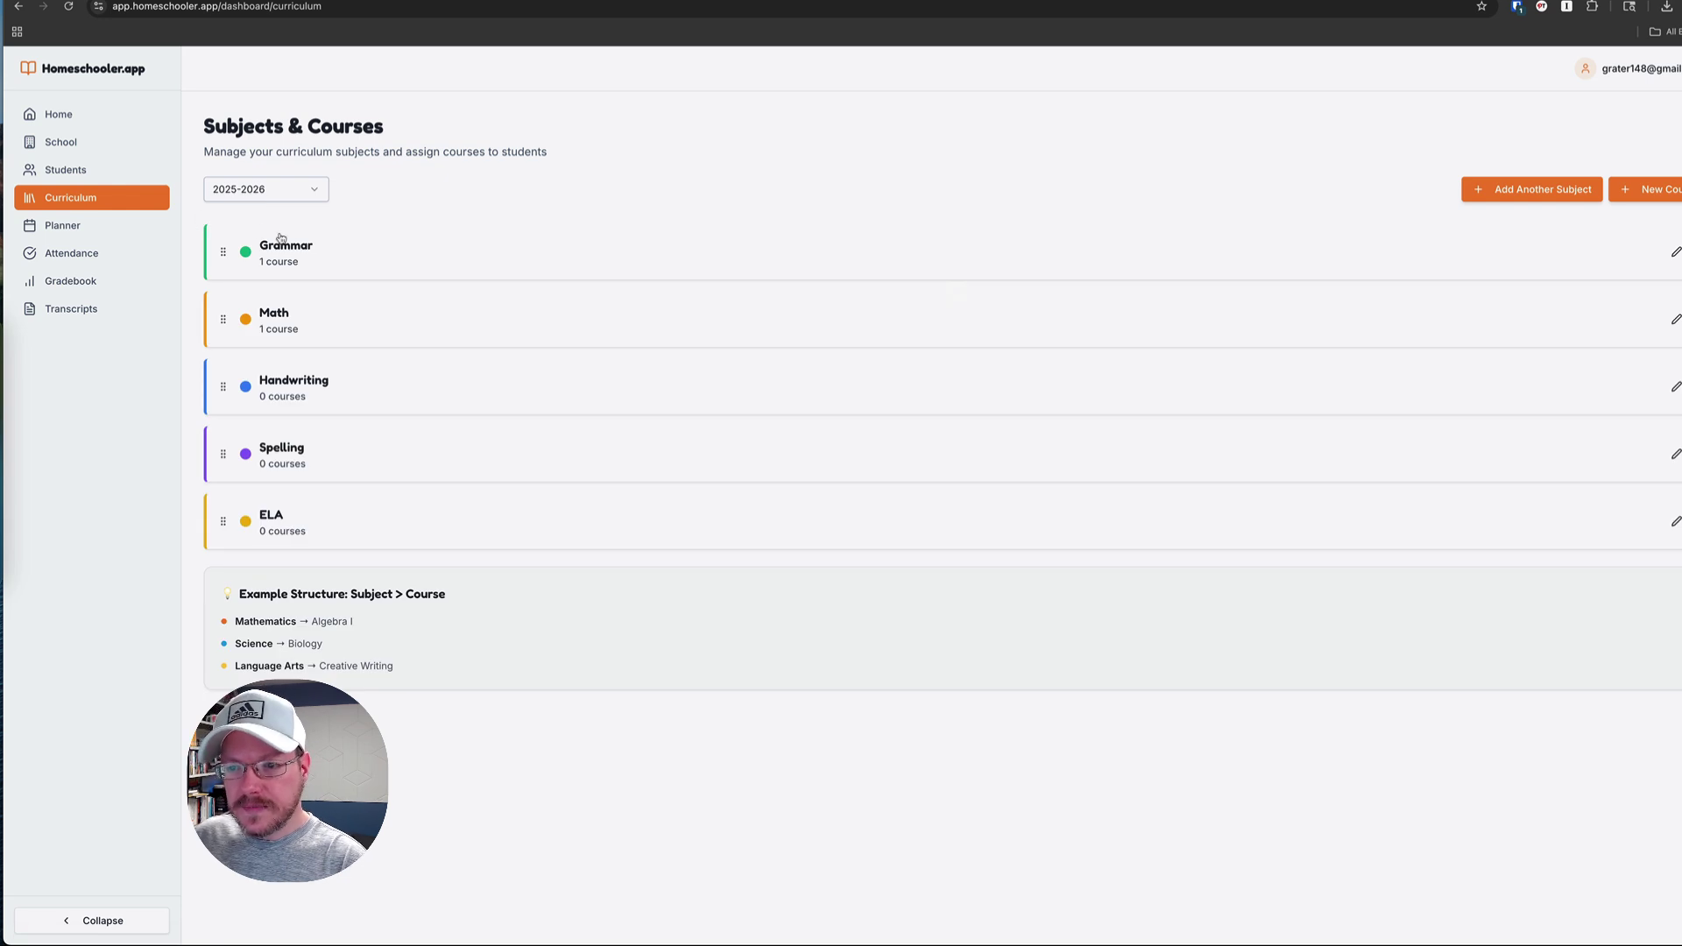
left_click(340, 255)
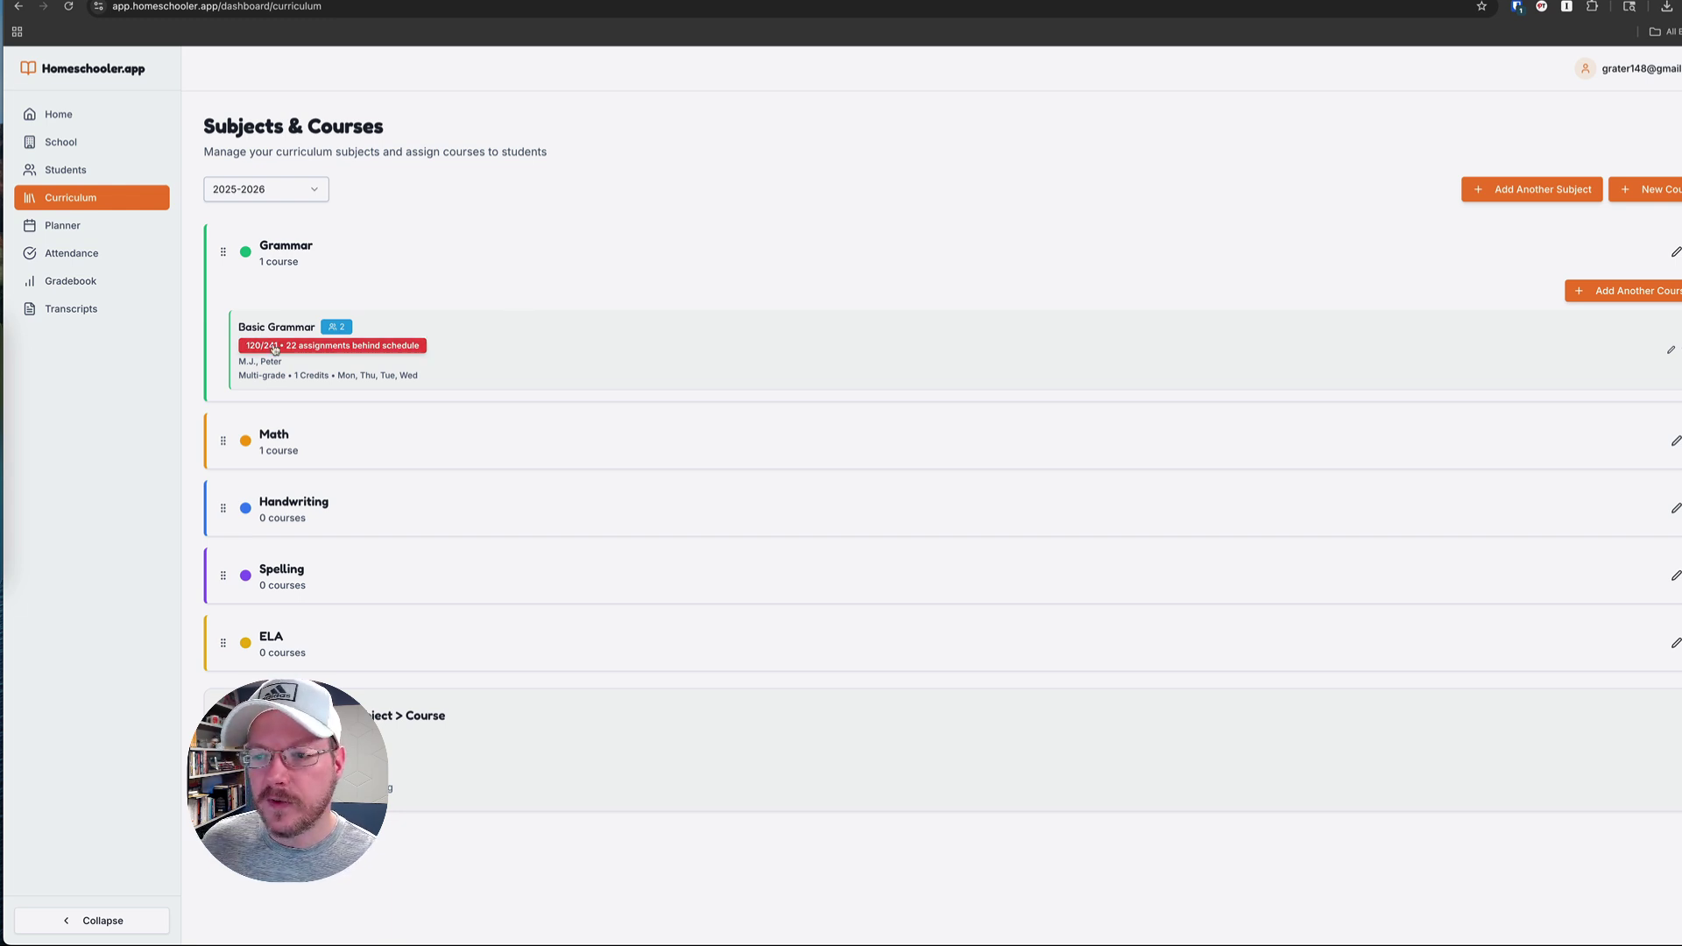
mouse_move(254, 354)
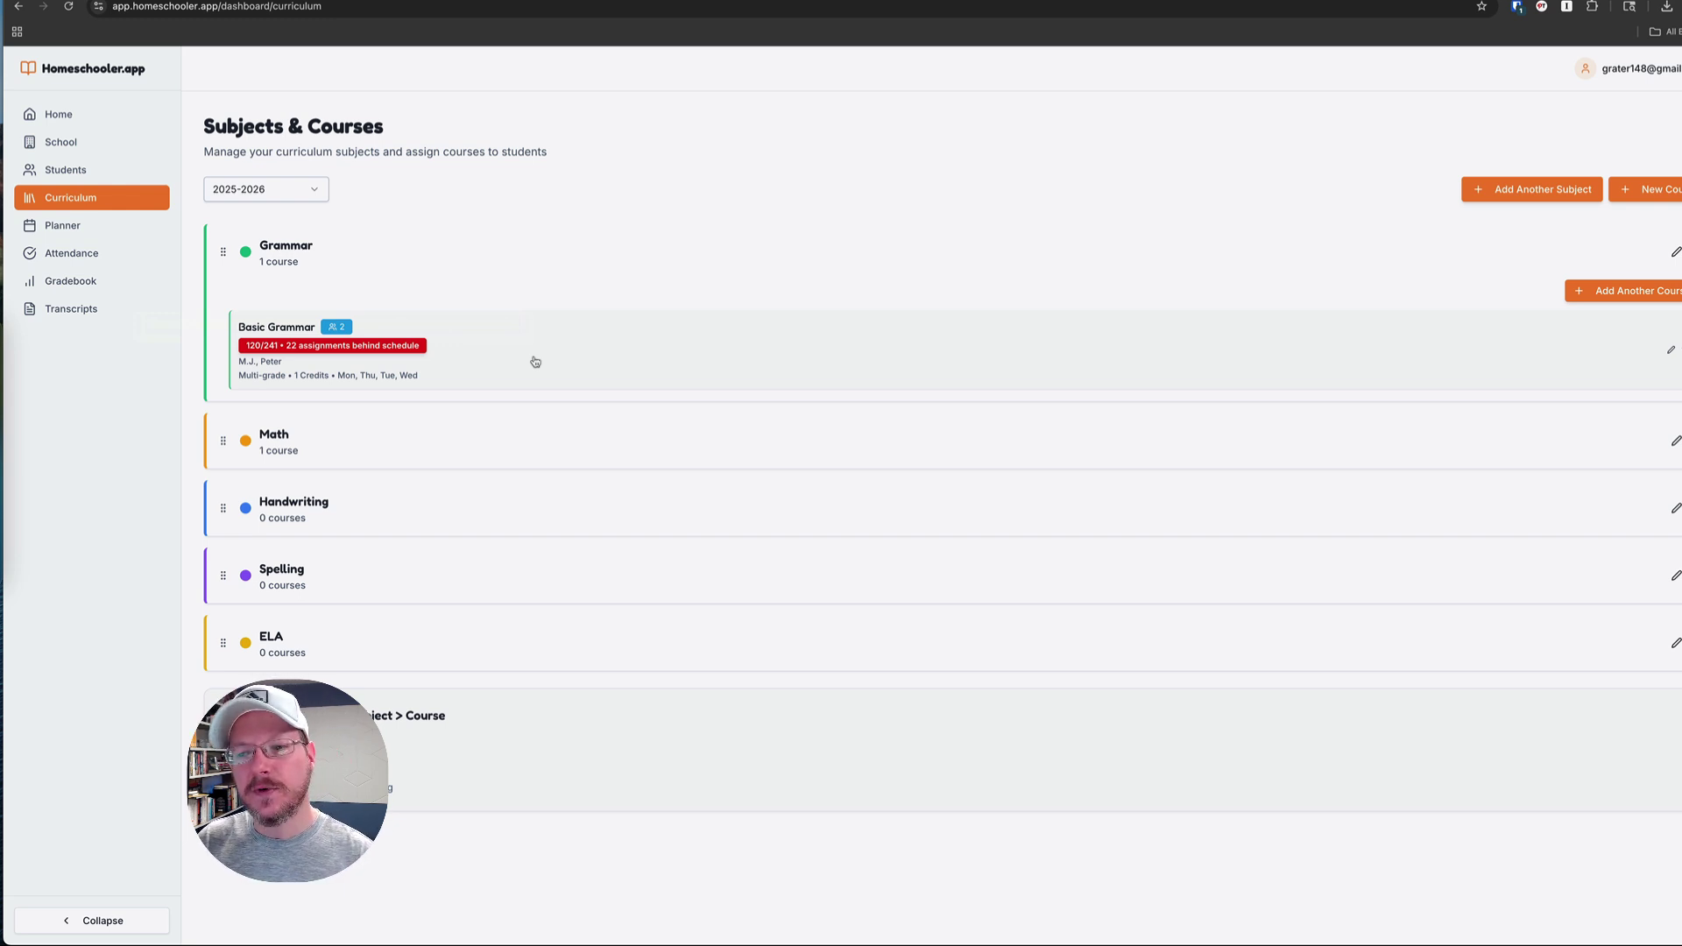
left_click(415, 430)
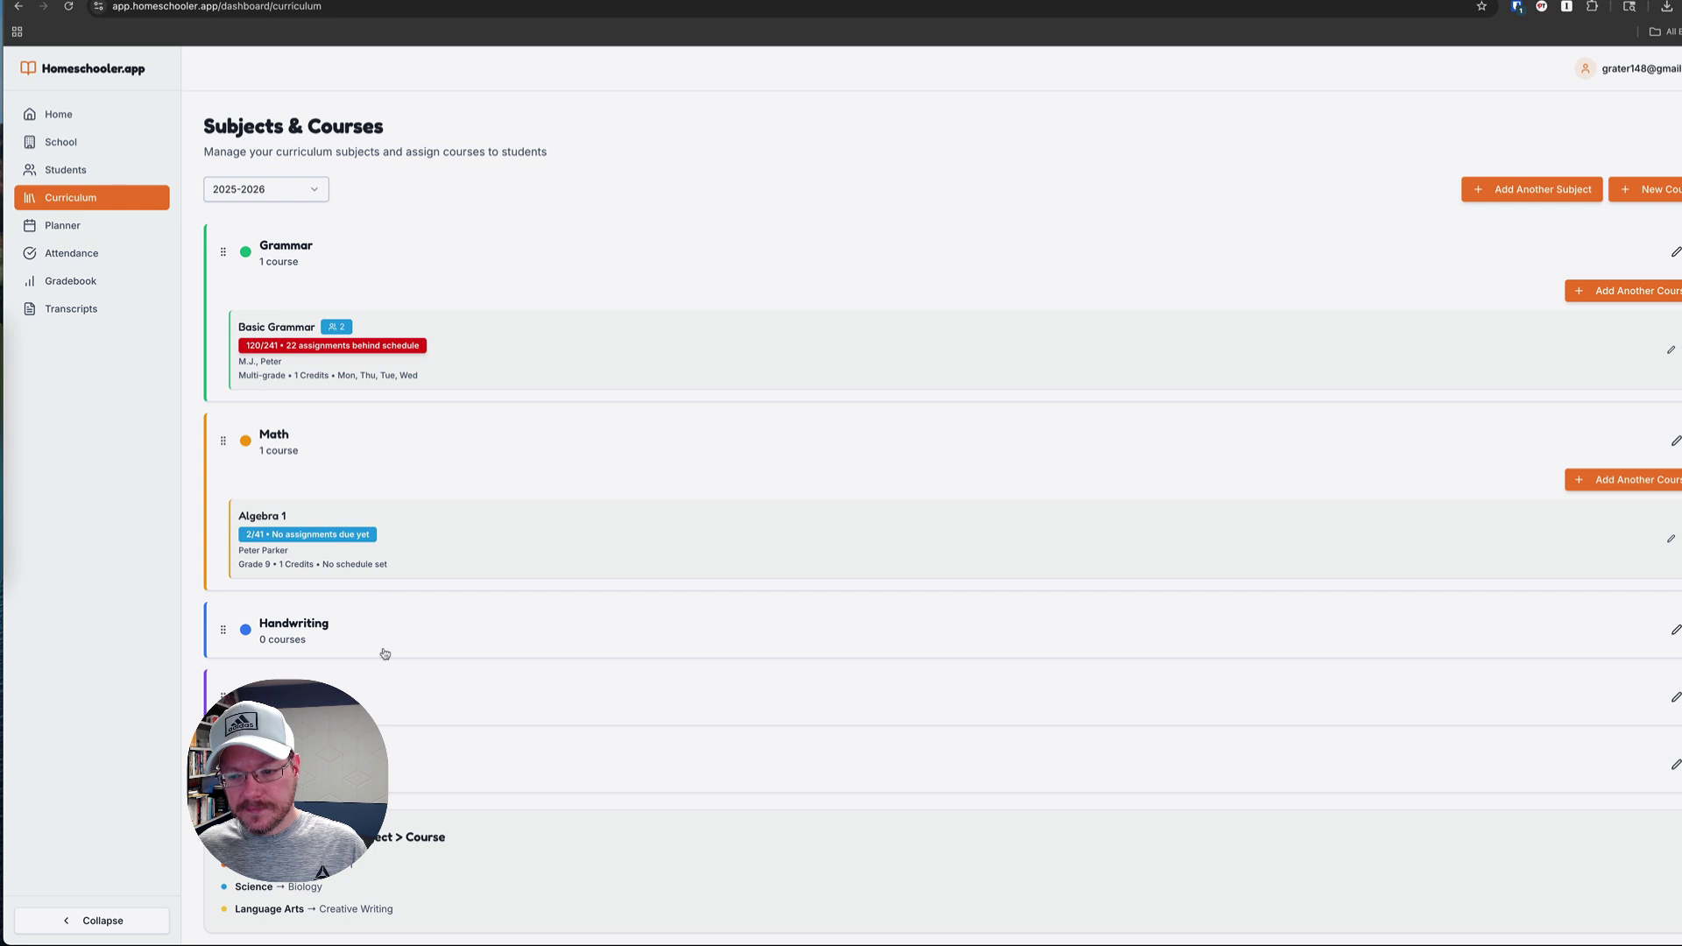
left_click(347, 266)
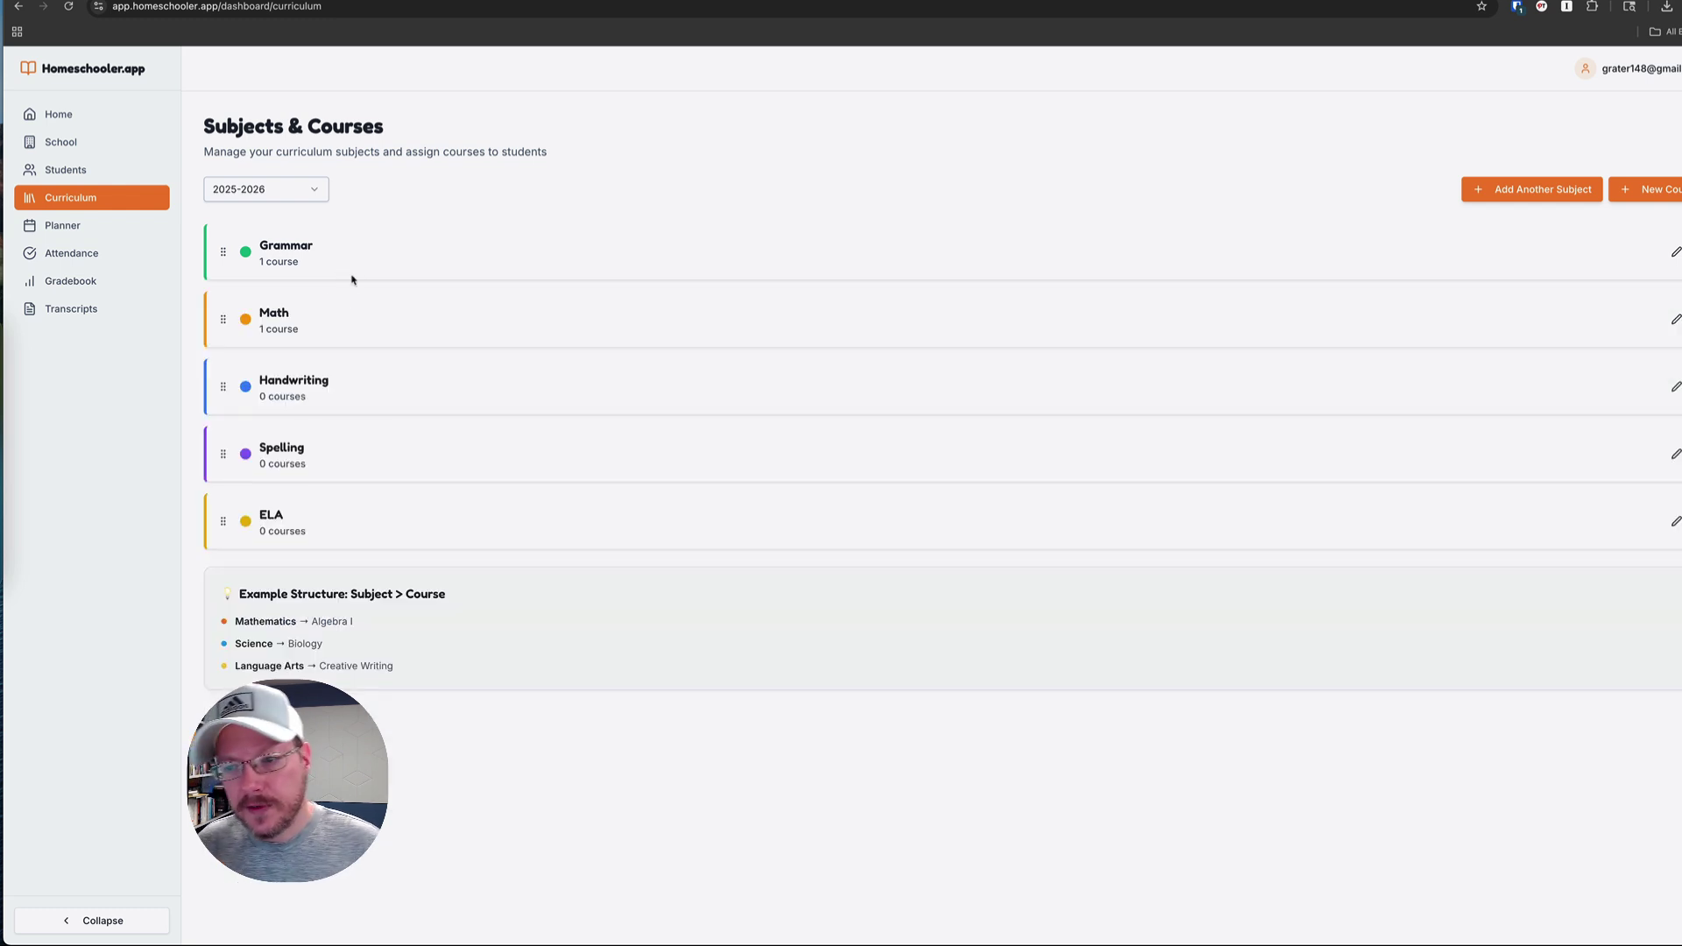
left_click(351, 331)
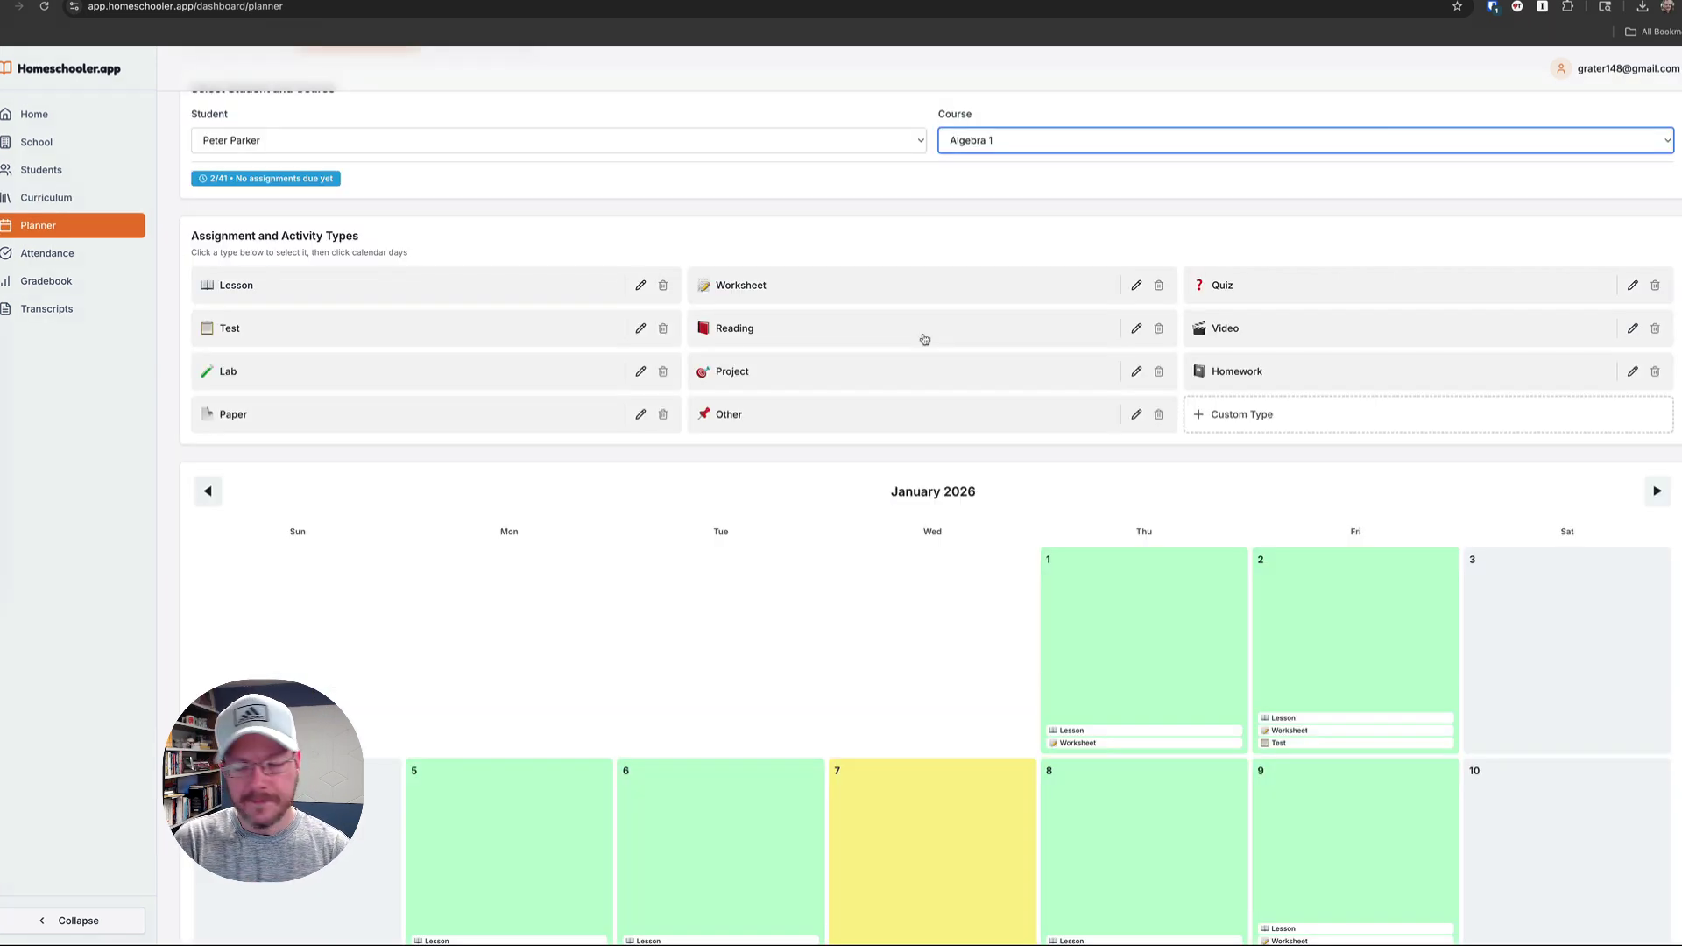
Examine the name and emoji options for editing the Other and Homework assignment types and for creating a custom type
left_click(1136, 414)
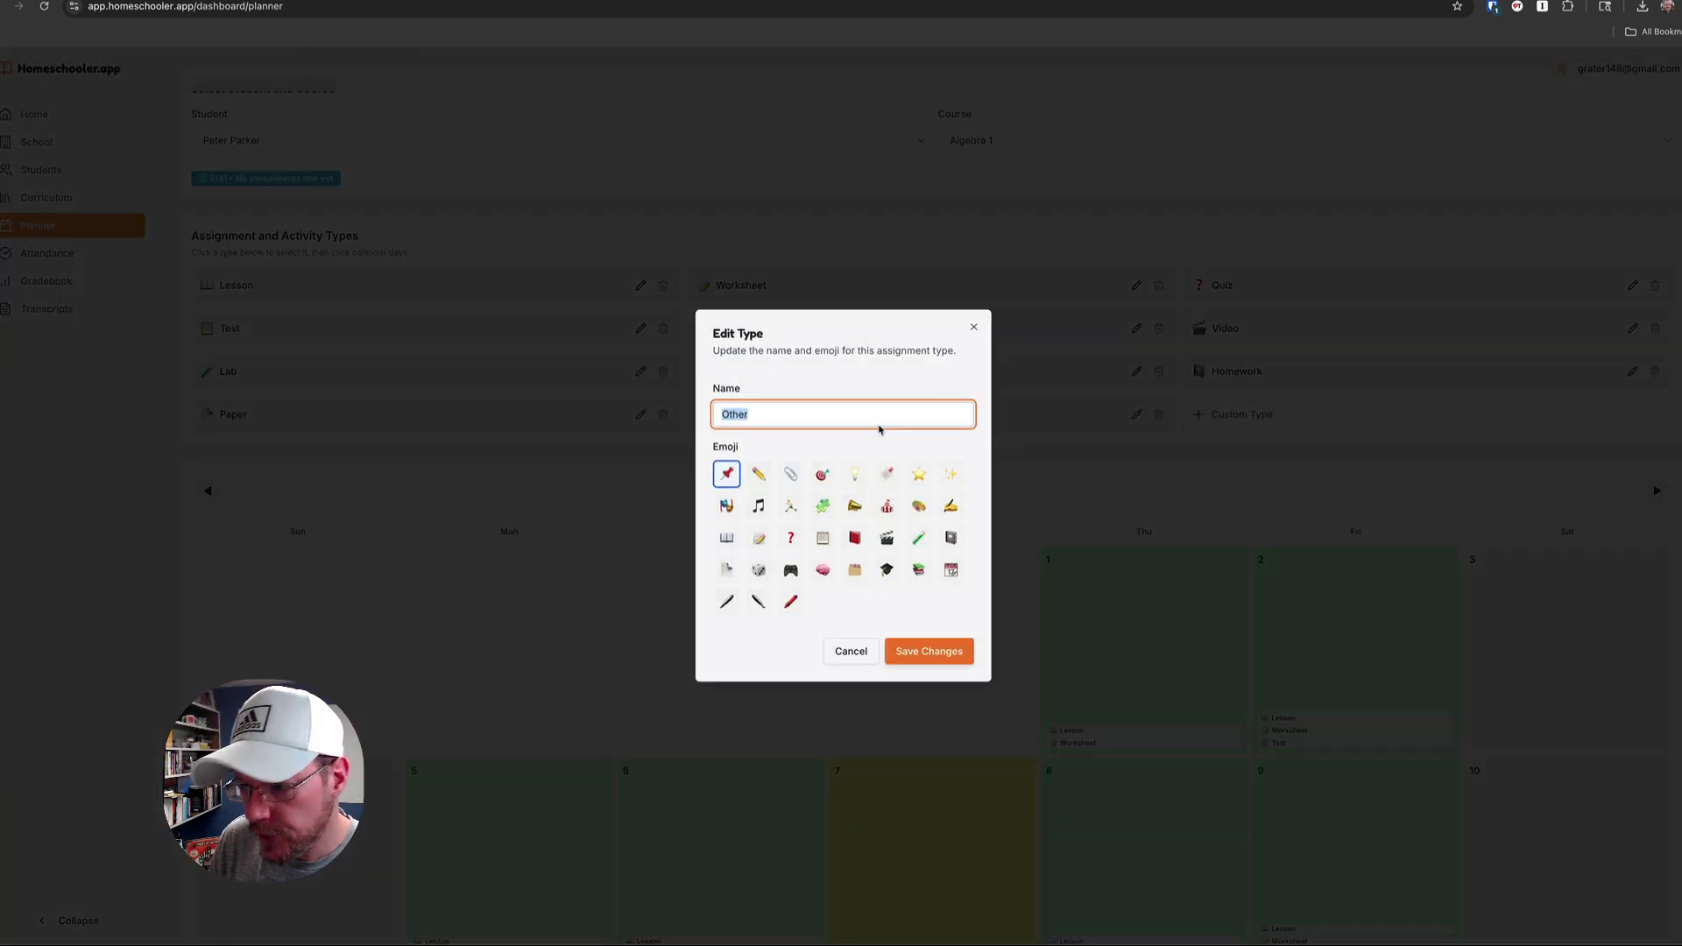
left_click(973, 326)
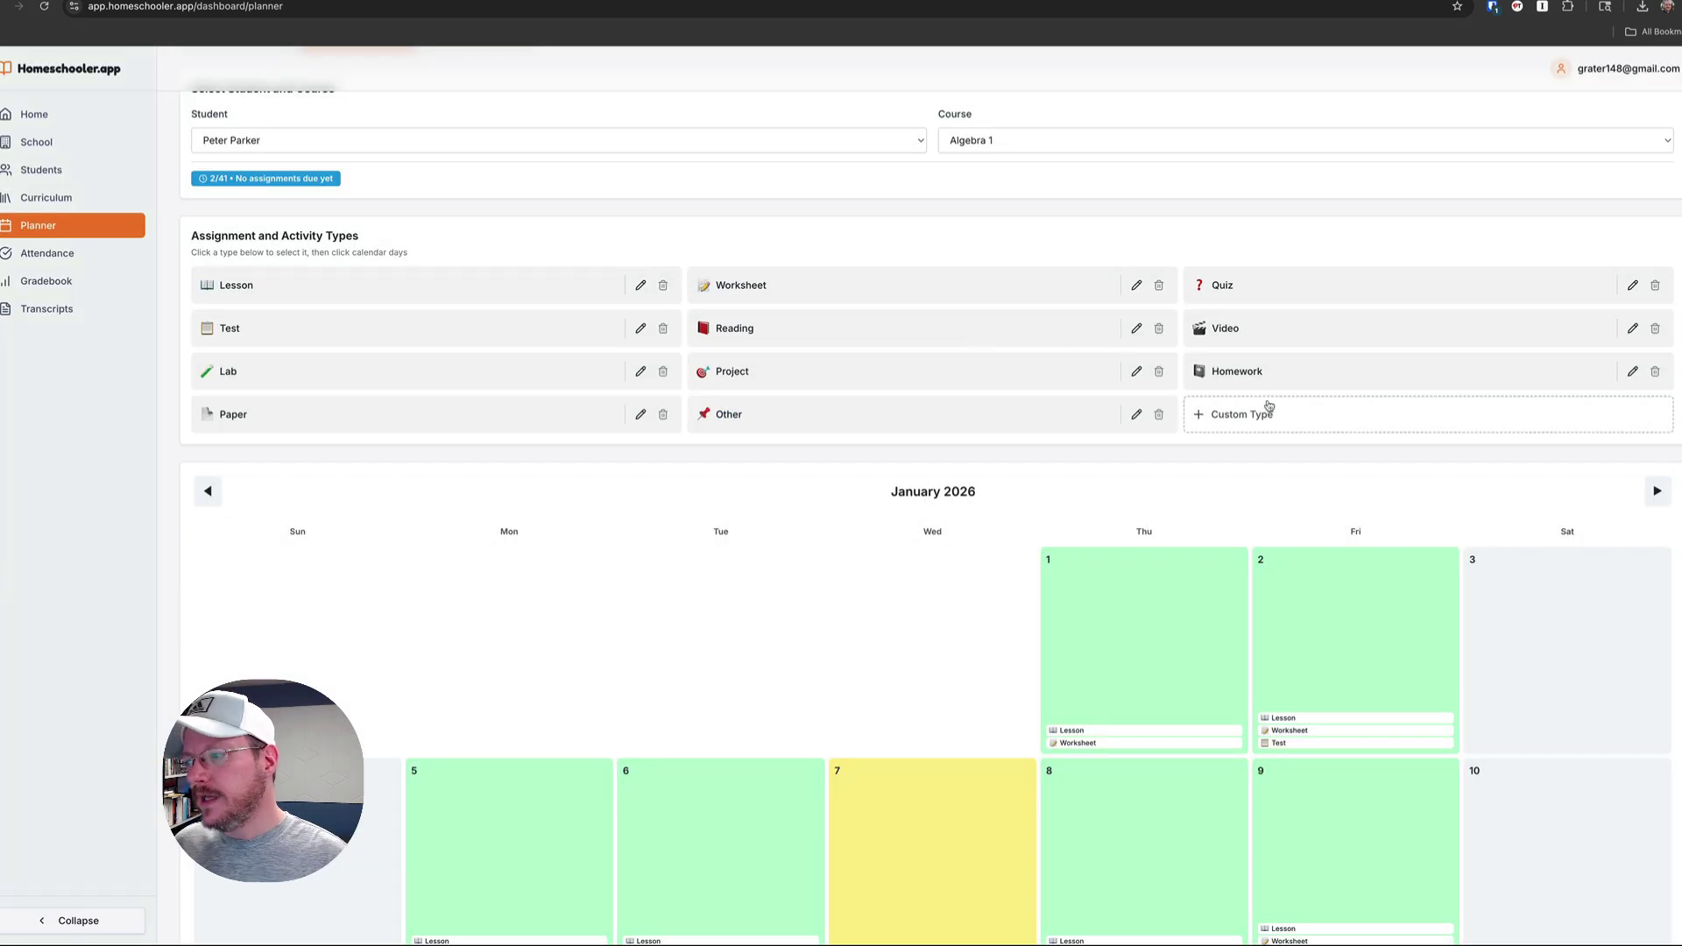
left_click(1244, 417)
left_click(976, 322)
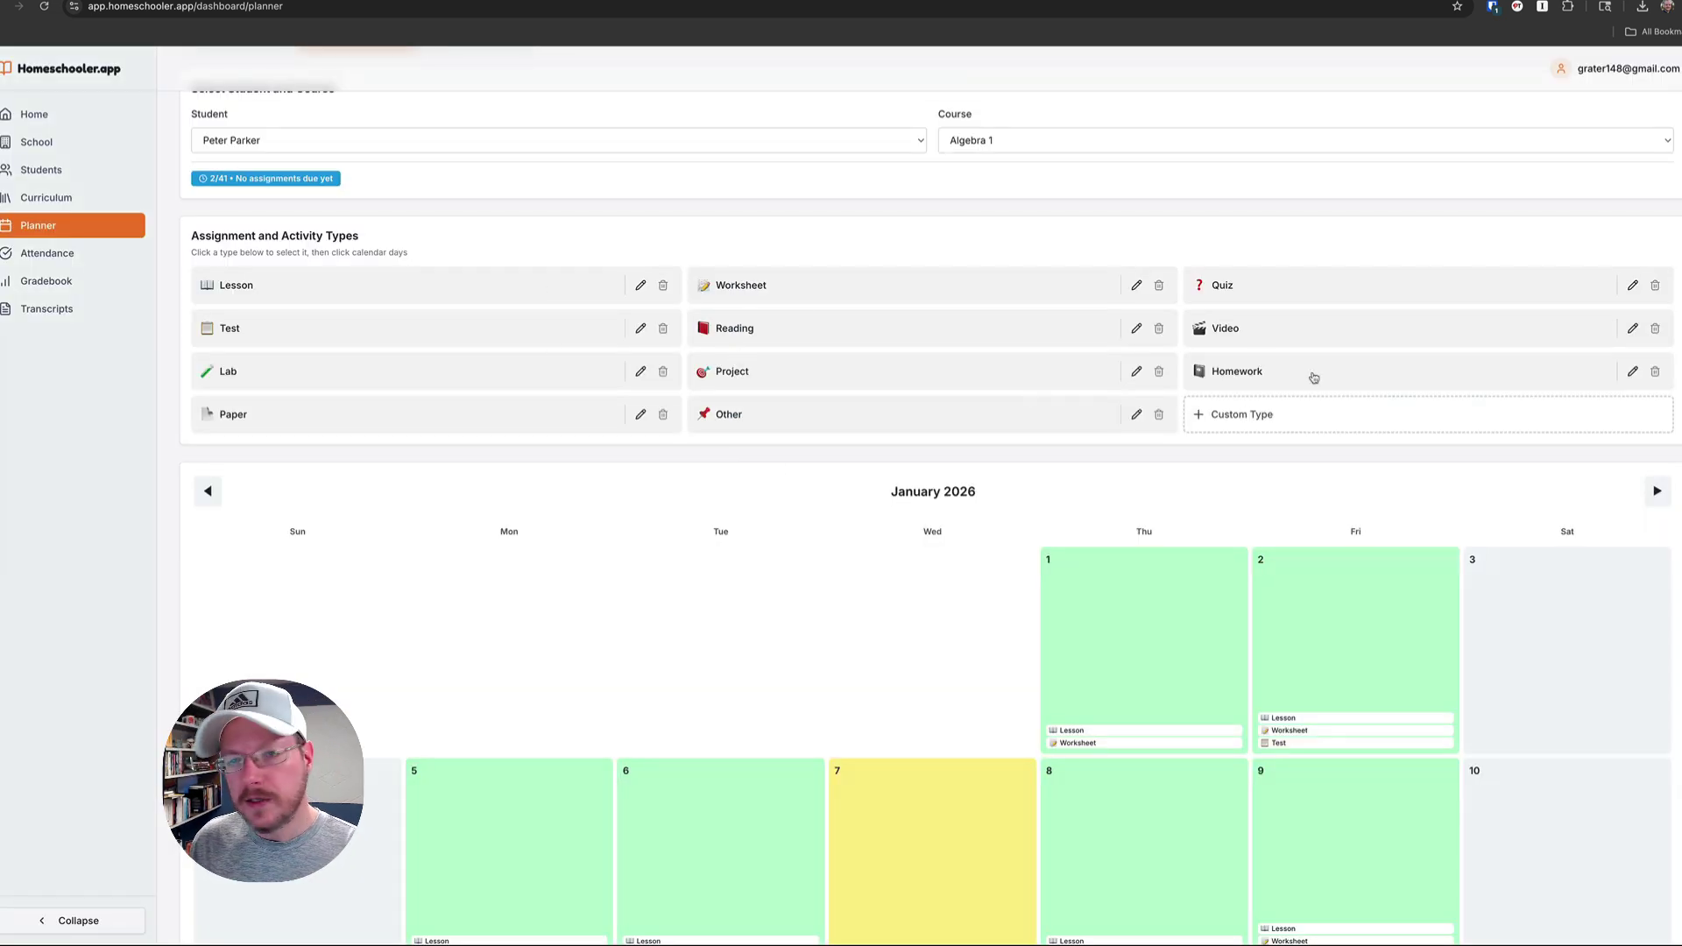
left_click(1632, 371)
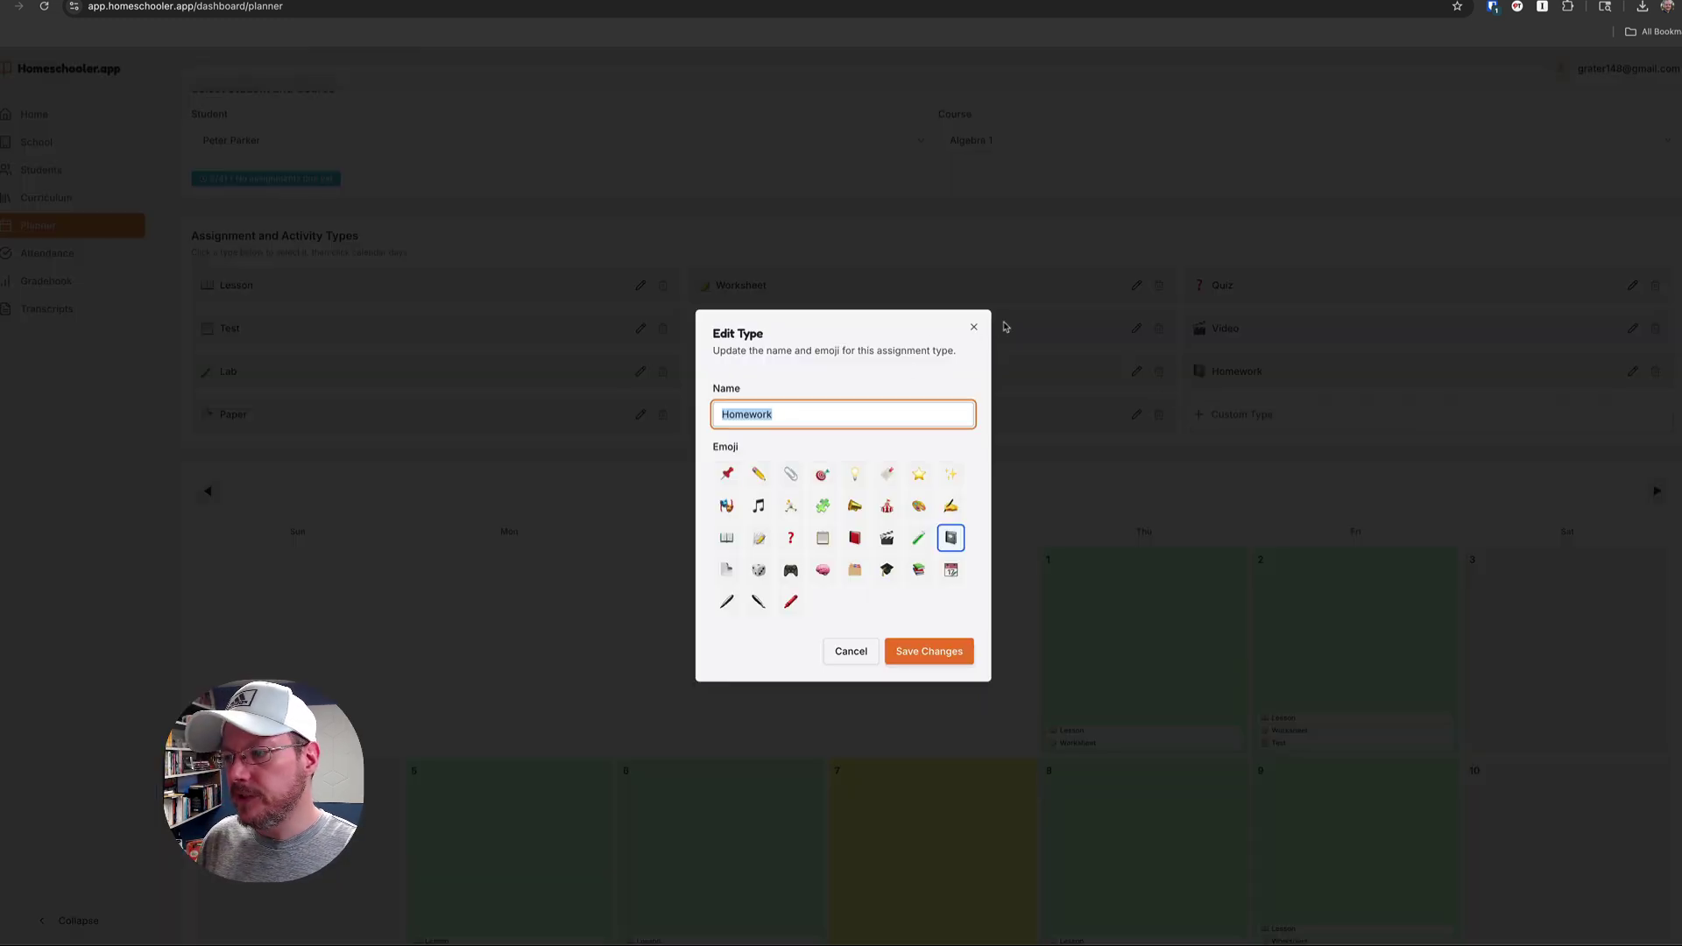
left_click(973, 326)
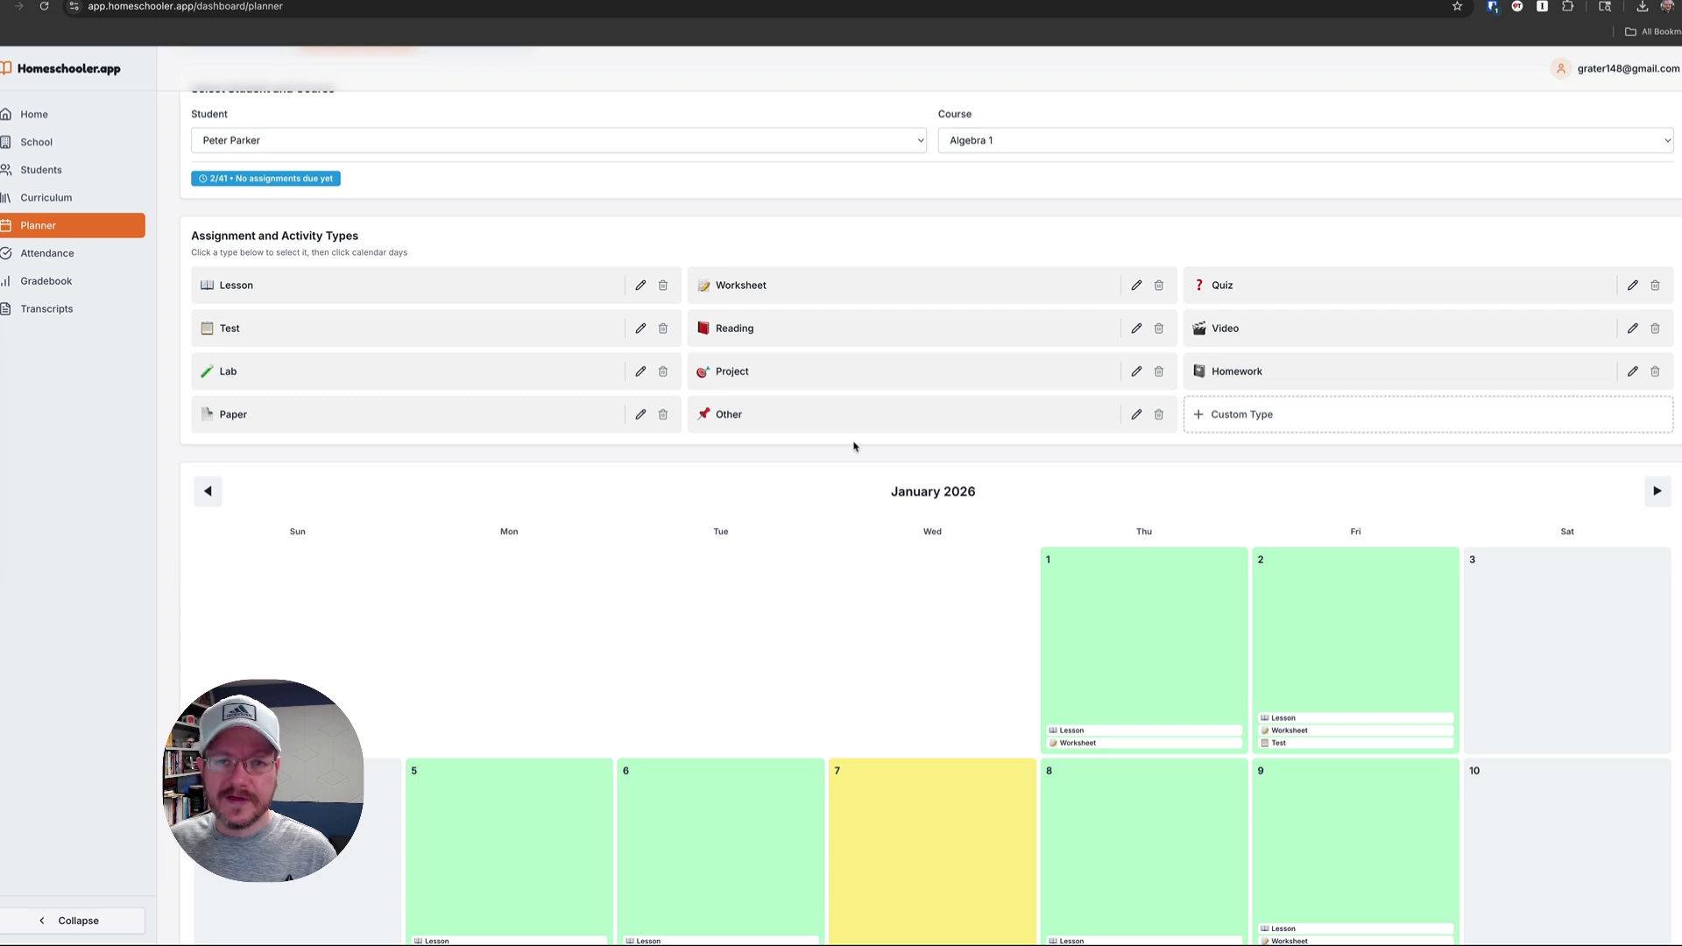
left_click(1262, 414)
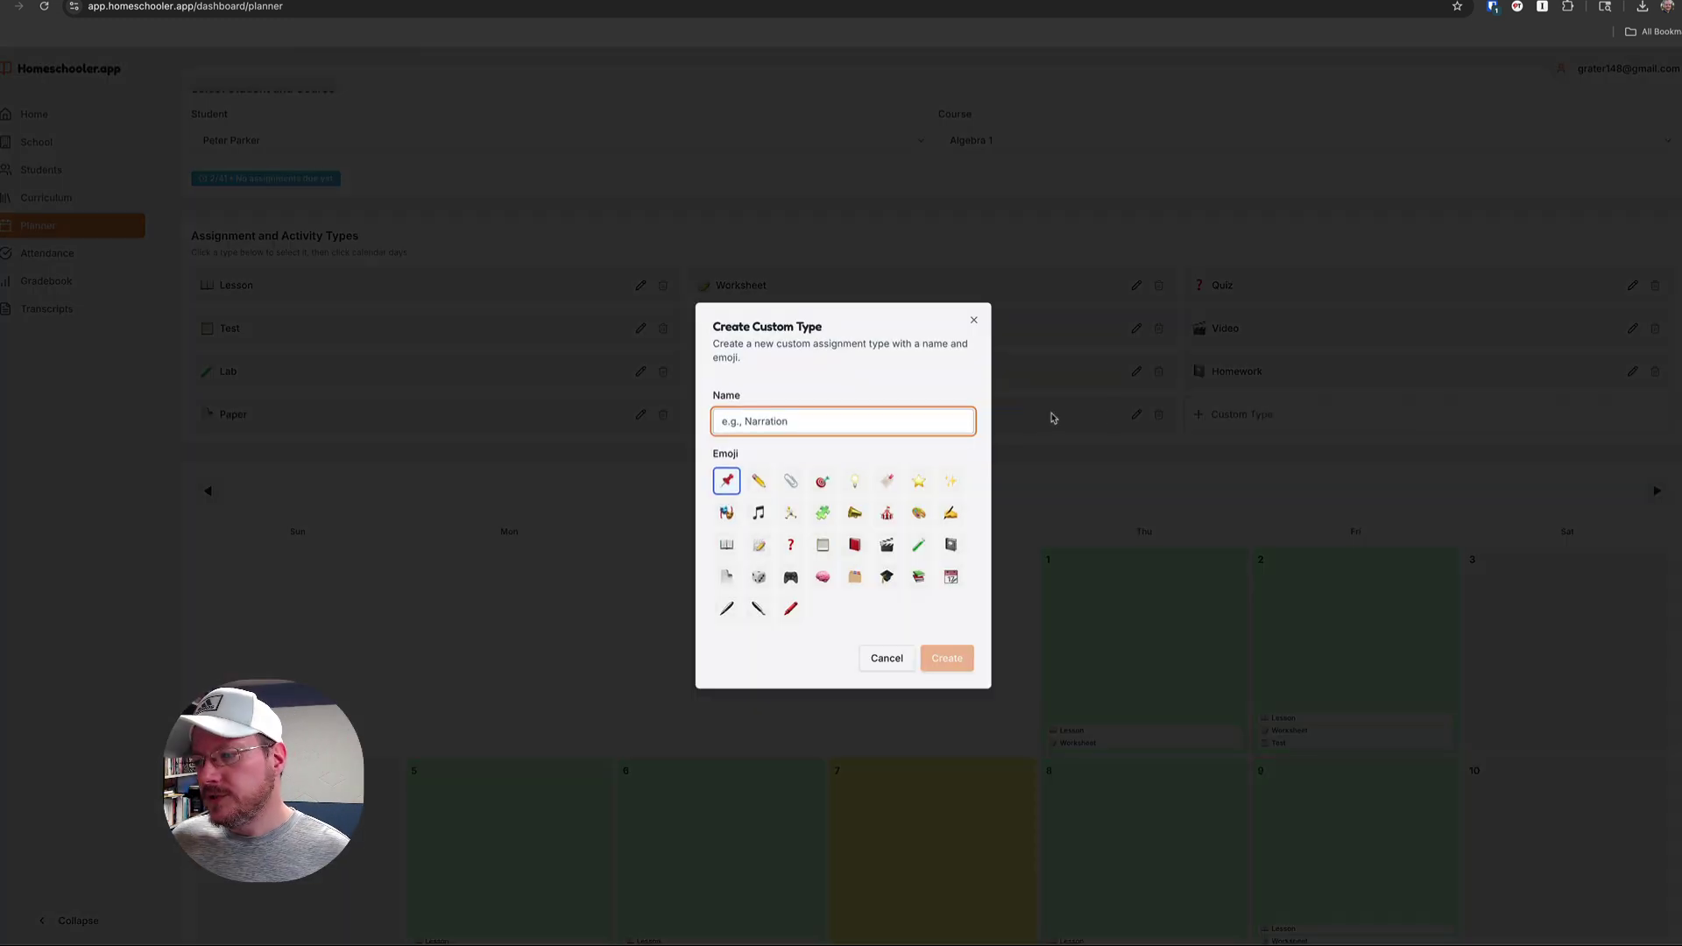
left_click(973, 322)
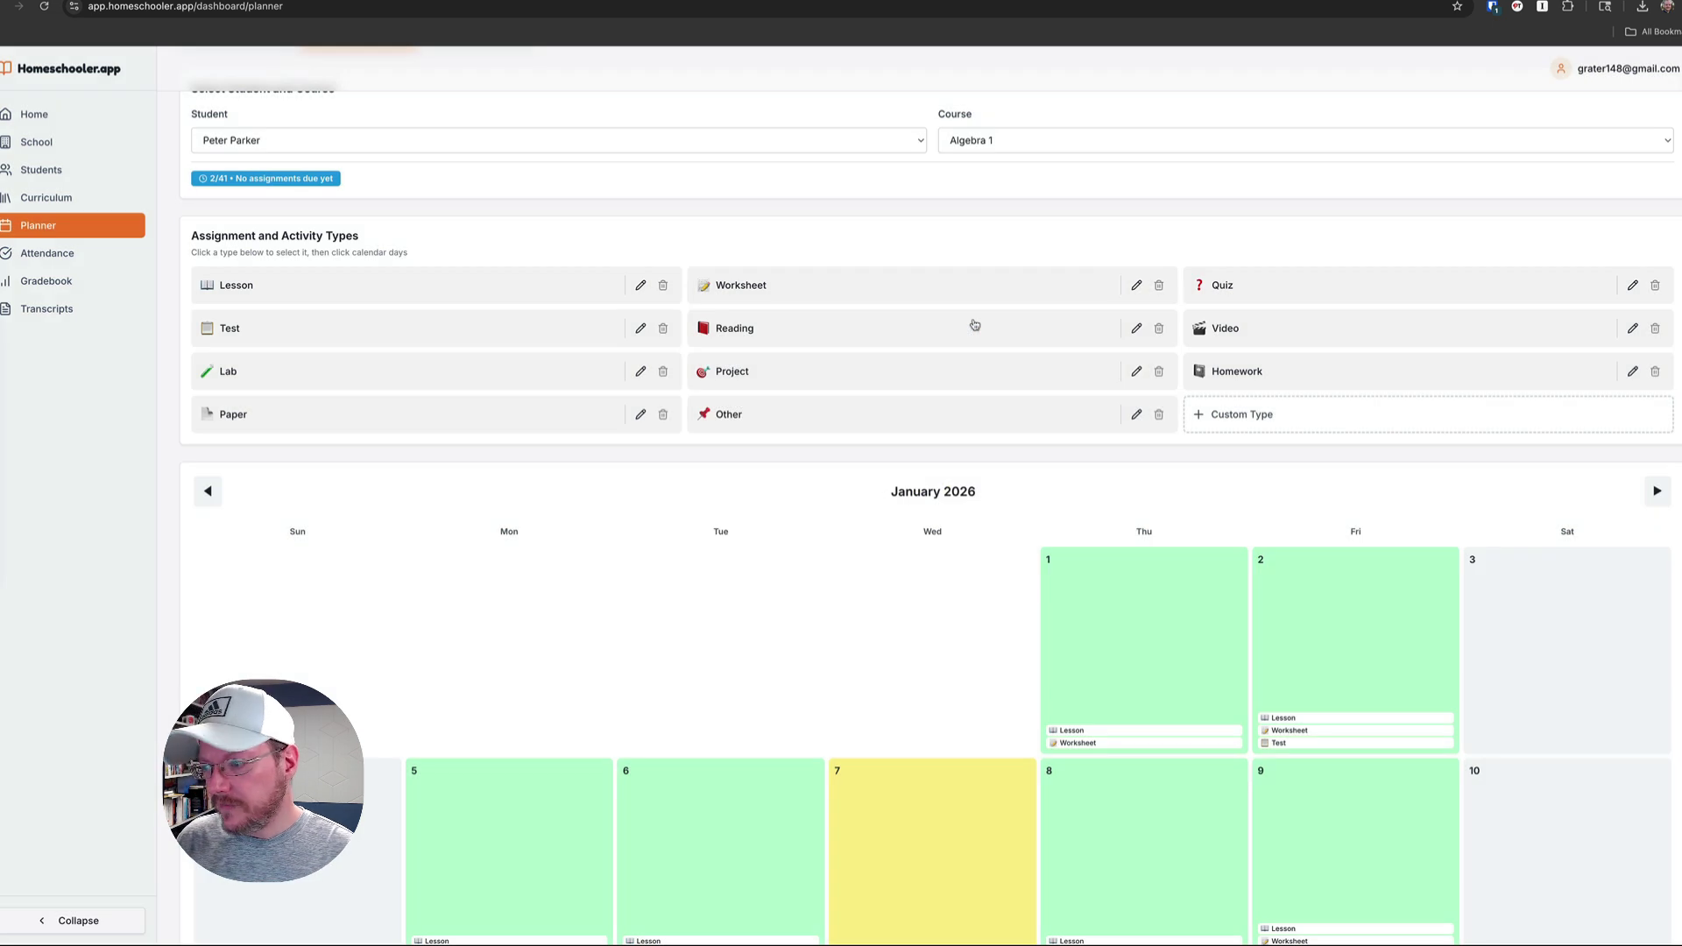
scroll(974, 325, "up", 3)
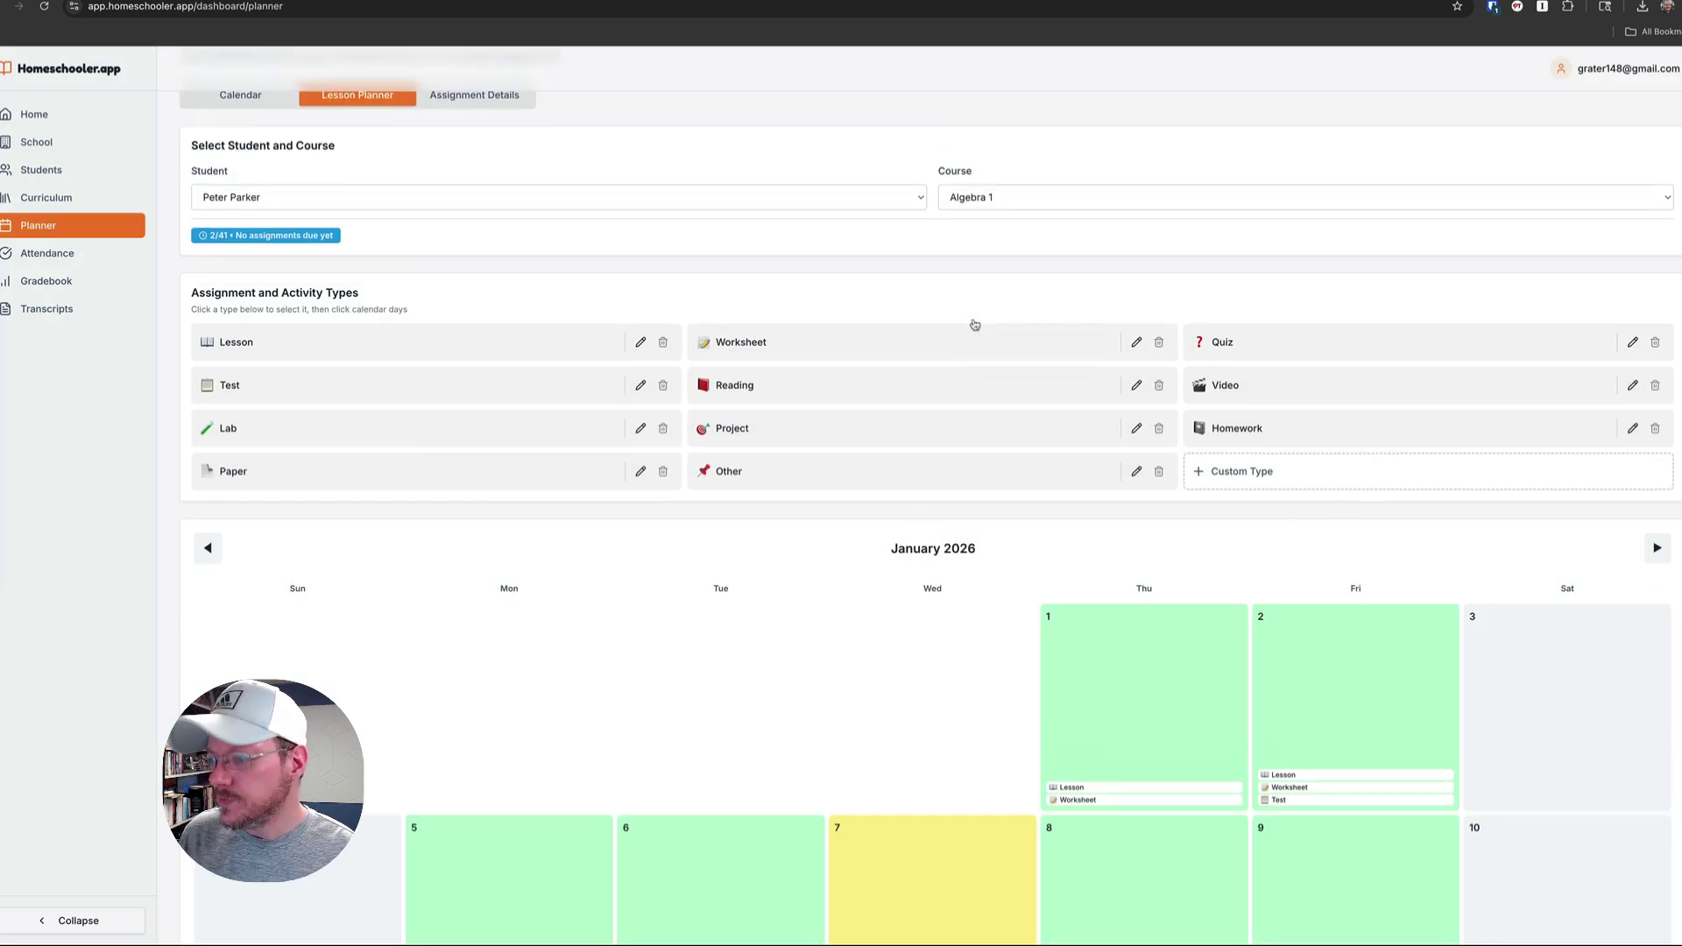